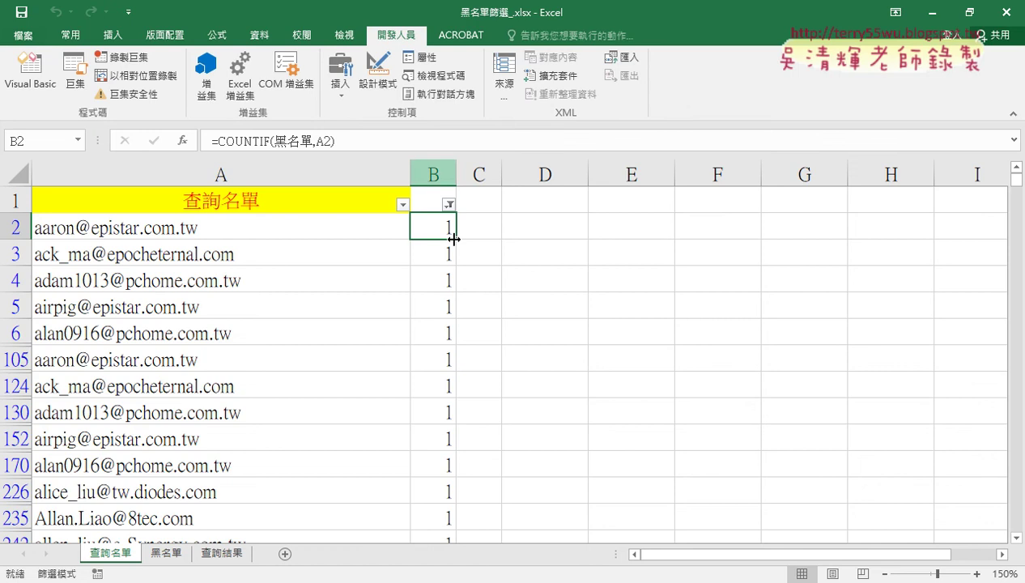
On the 黑名單 sheet, confirm the email list in A2:A22223 holds 22,222 addresses.
left_click(171, 559)
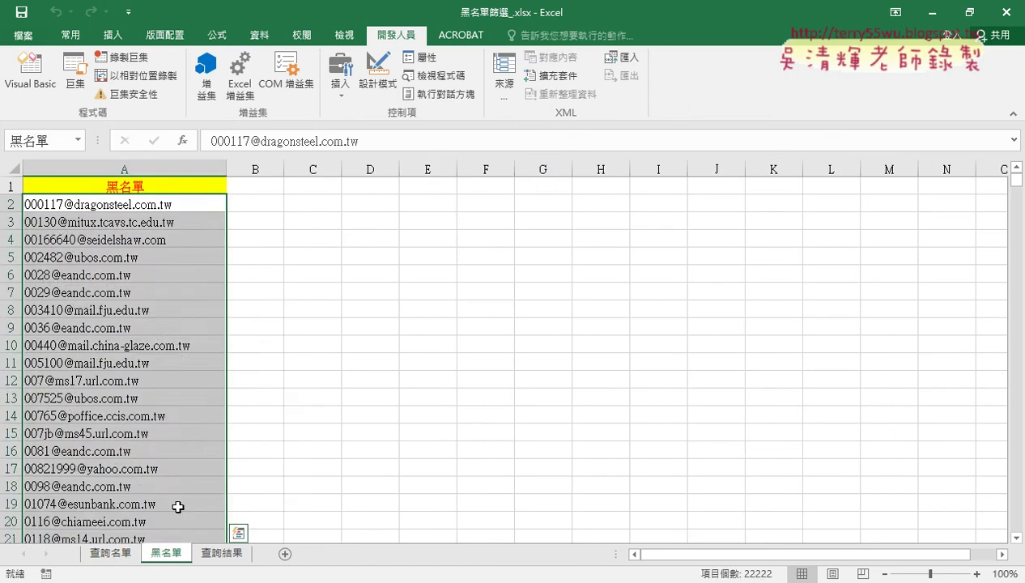
left_click(162, 205)
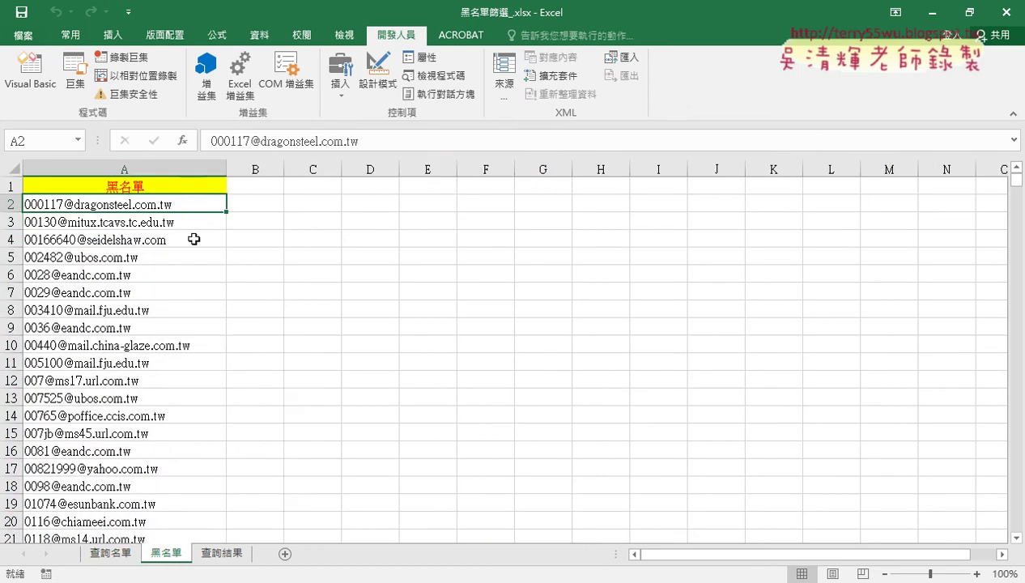
key("ctrl+shift+Down")
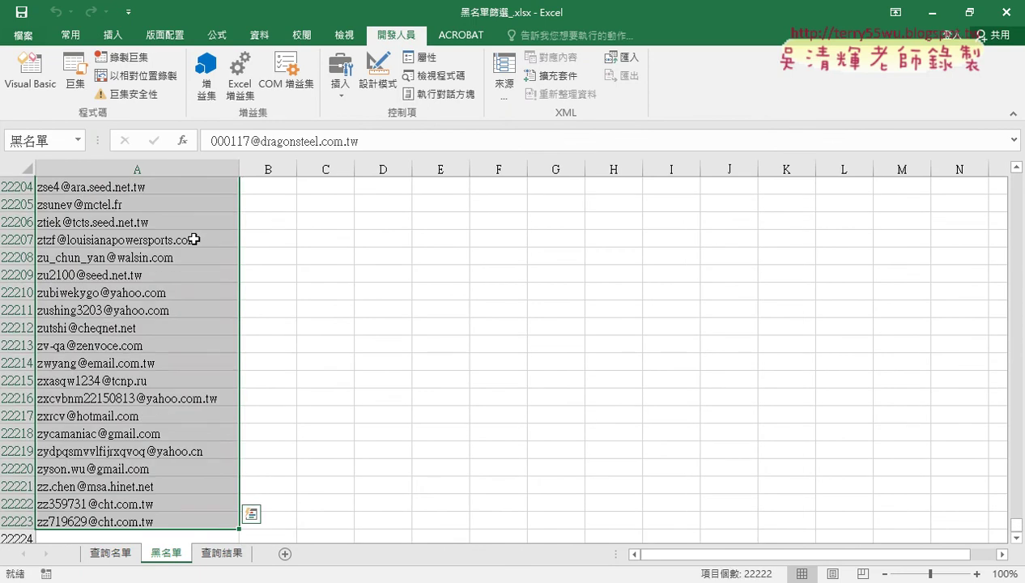
left_click_drag(1016, 525, 1016, 182)
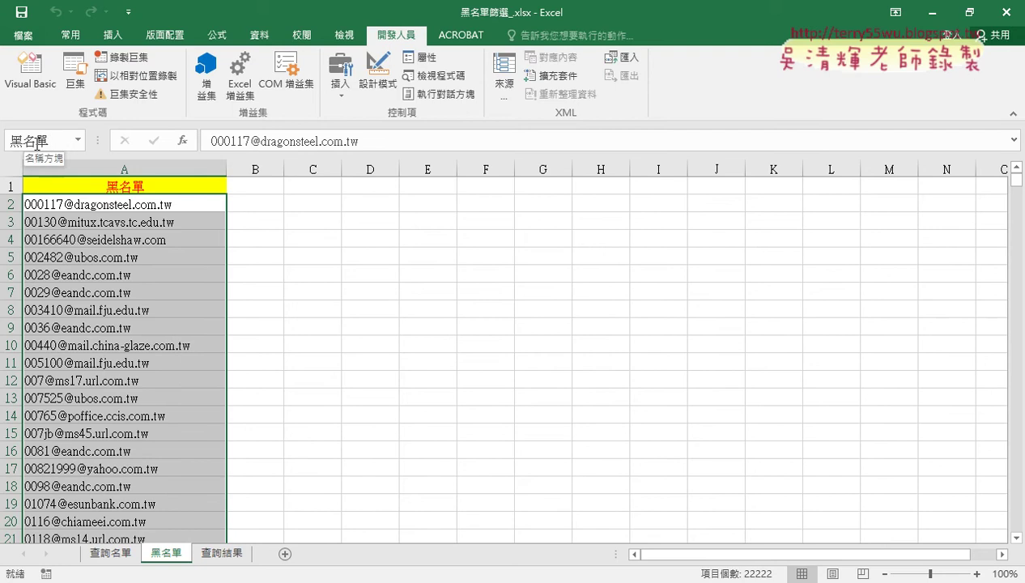
left_click(216, 34)
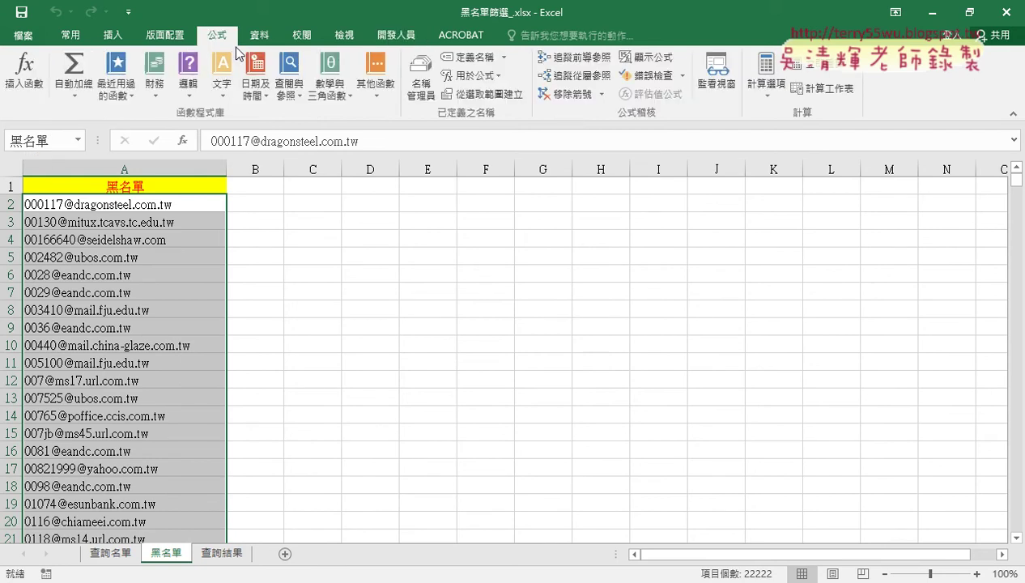
left_click(420, 79)
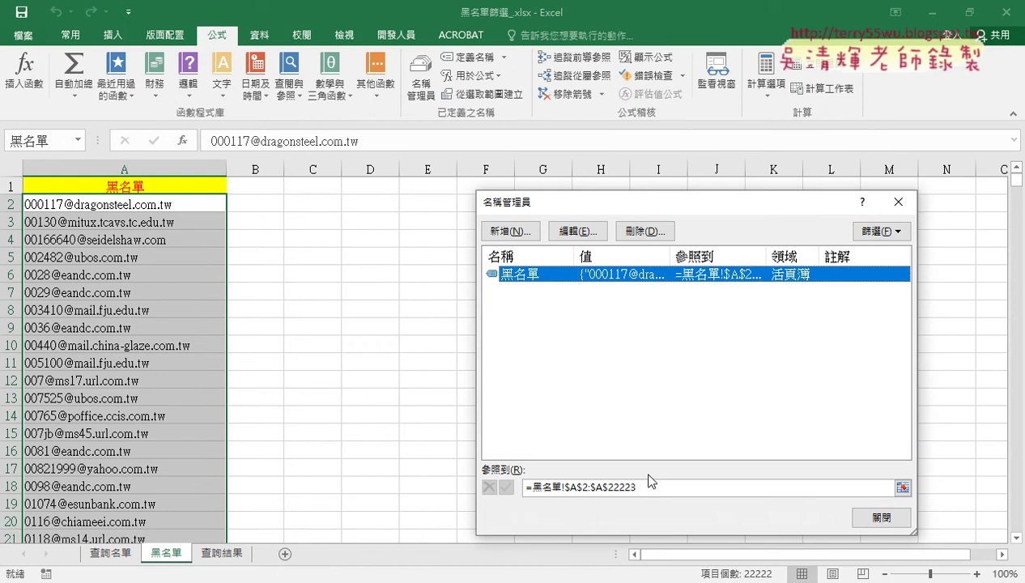
left_click(648, 486)
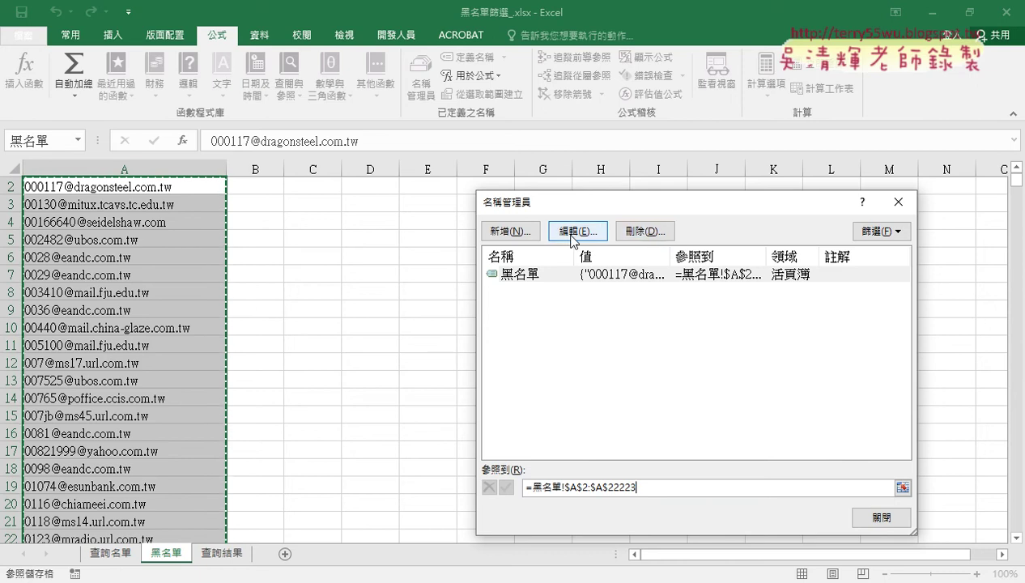
left_click(897, 202)
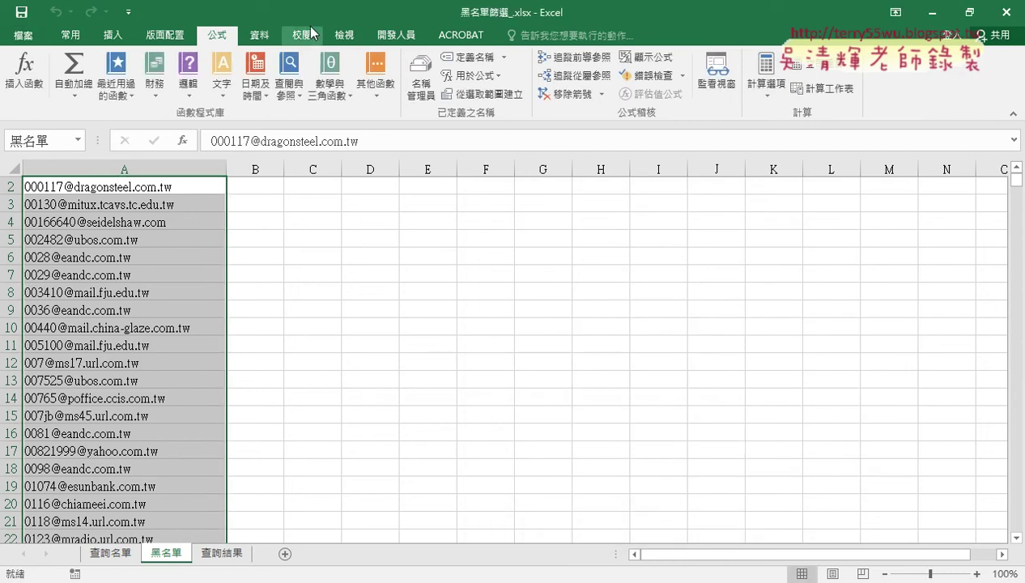
On 查詢名單, open B2's COUNTIF formula in the Function Arguments dialog.
left_click(110, 555)
left_click(255, 140)
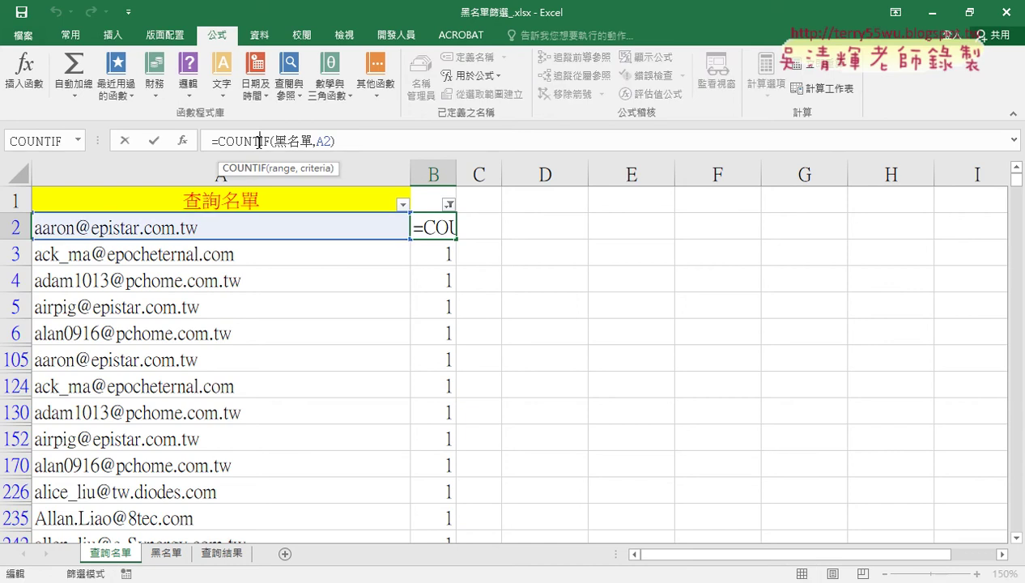
left_click(184, 140)
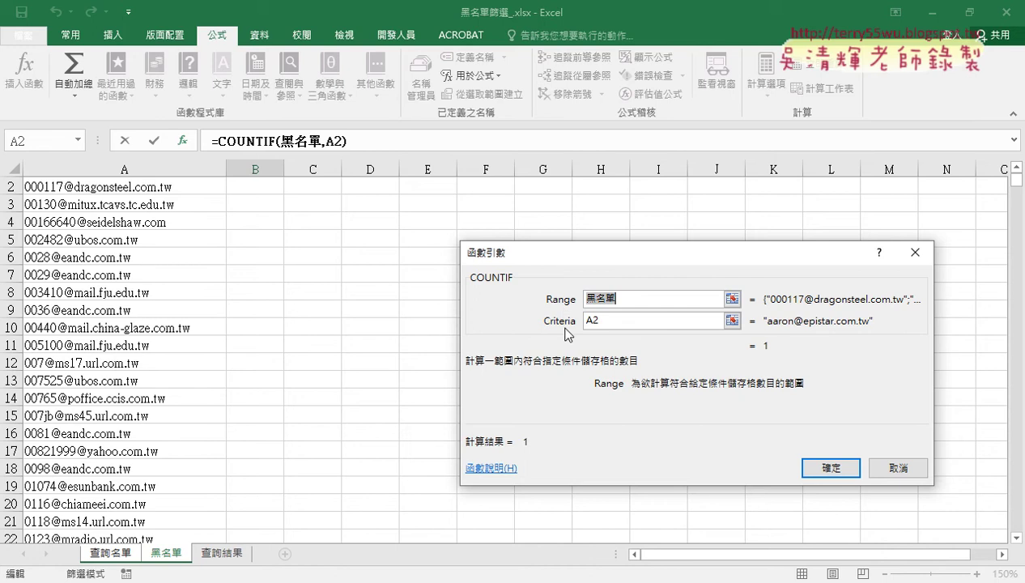
scroll(151, 262, "up", 1)
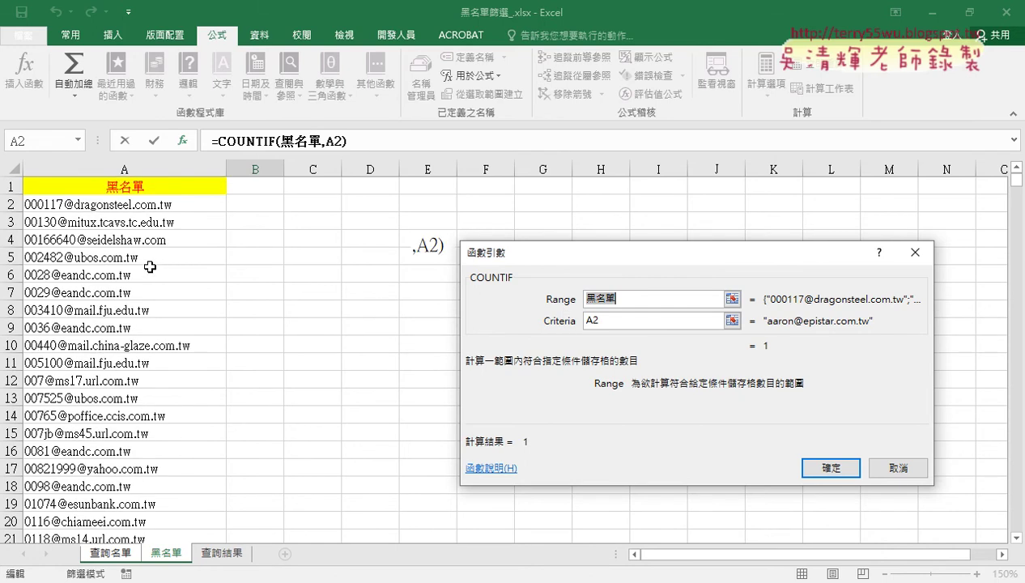
left_click(107, 553)
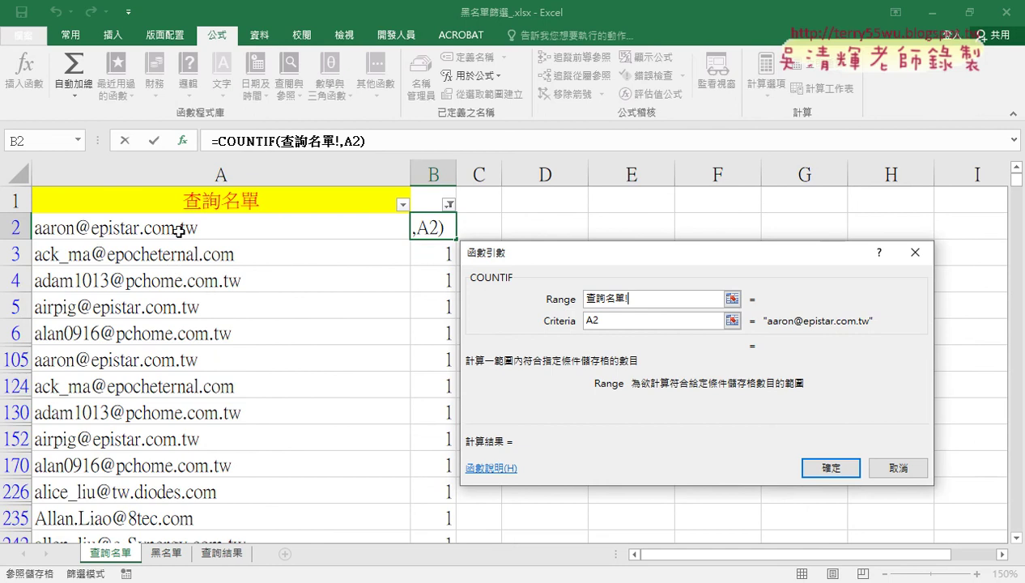
key("Tab")
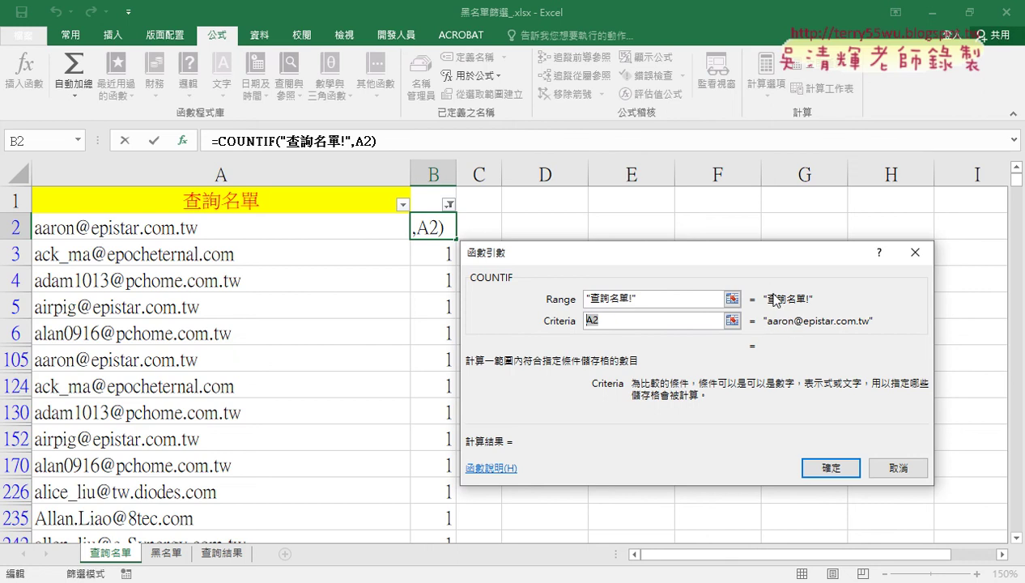
Replace the Range argument with the named range 黑名單, keeping A2 as criteria, and confirm.
left_click_drag(664, 297, 548, 291)
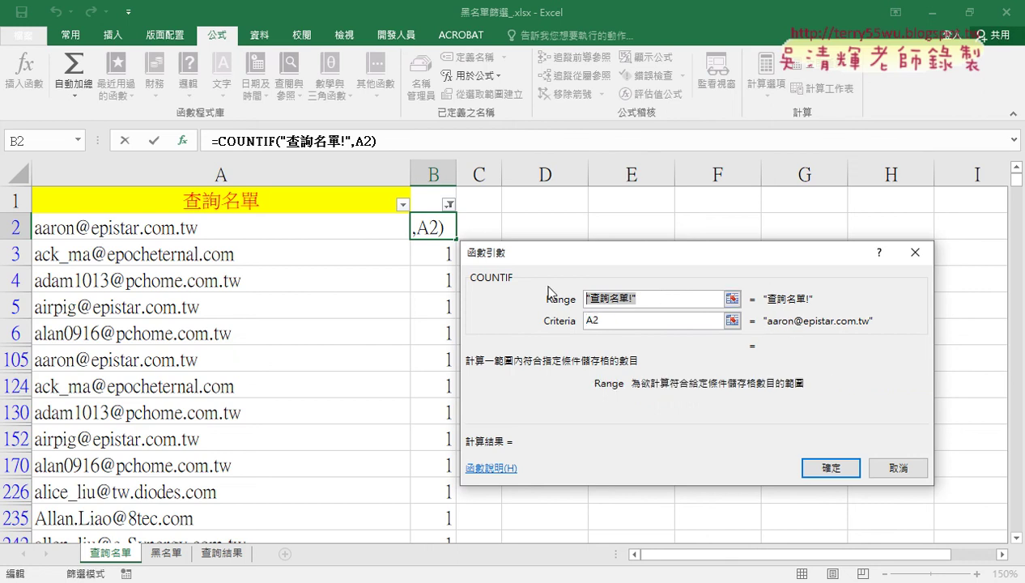
key("Delete")
key("F3")
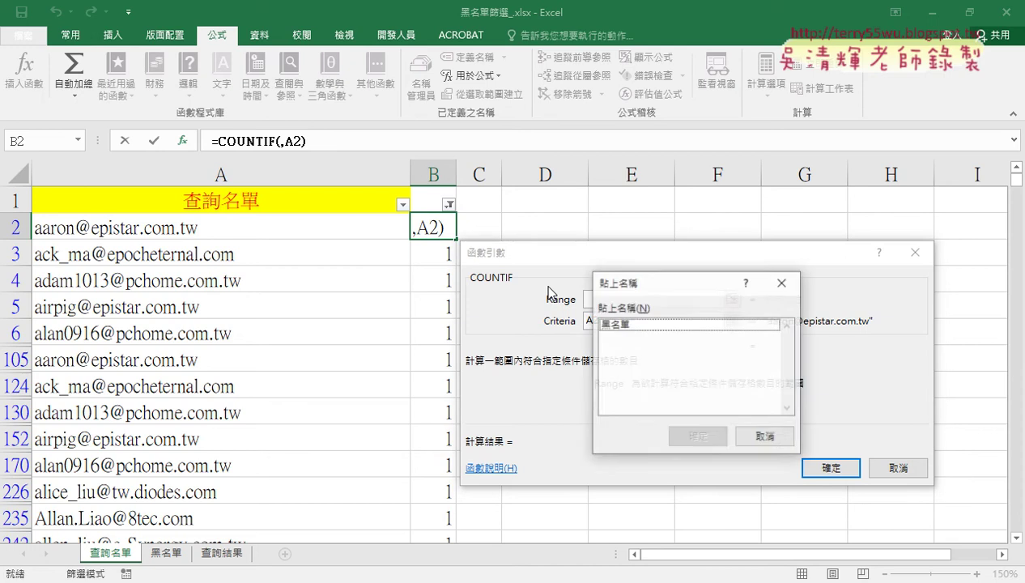
left_click(623, 325)
left_click(704, 436)
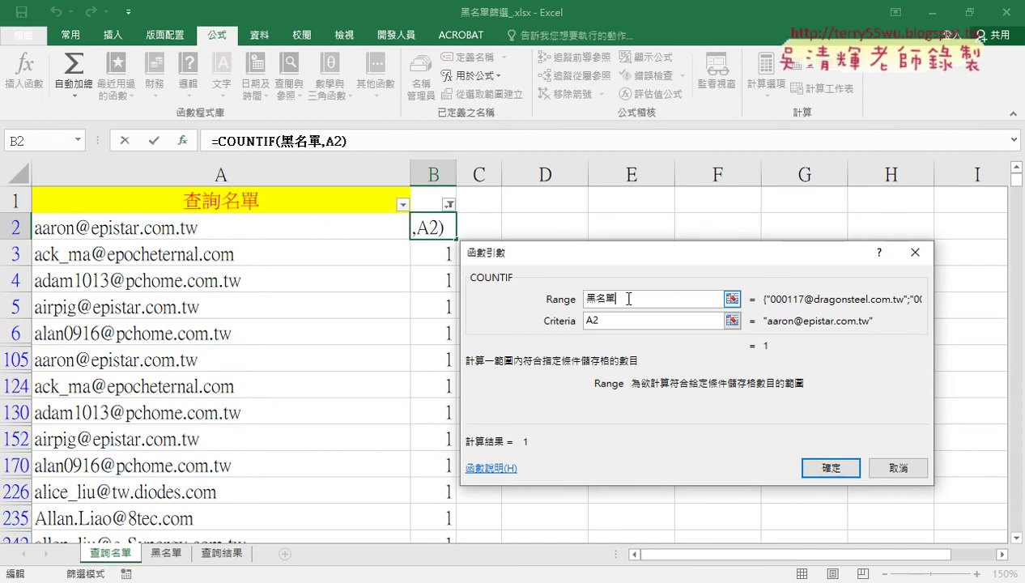
left_click_drag(628, 299, 590, 301)
left_click(830, 467)
Filter column B on 查詢名單 to show only rows whose count is 1.
left_click(424, 201)
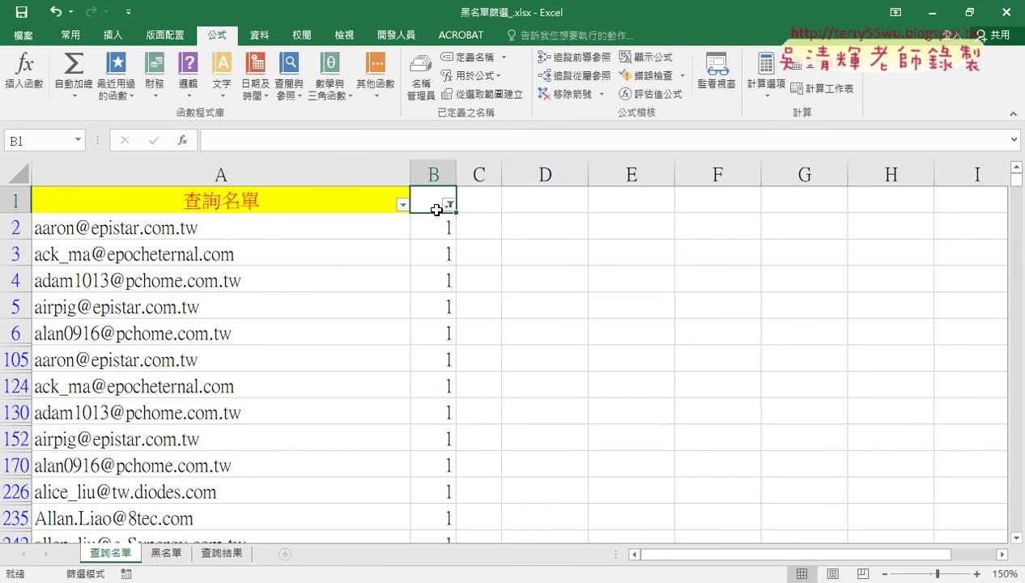
left_click(259, 35)
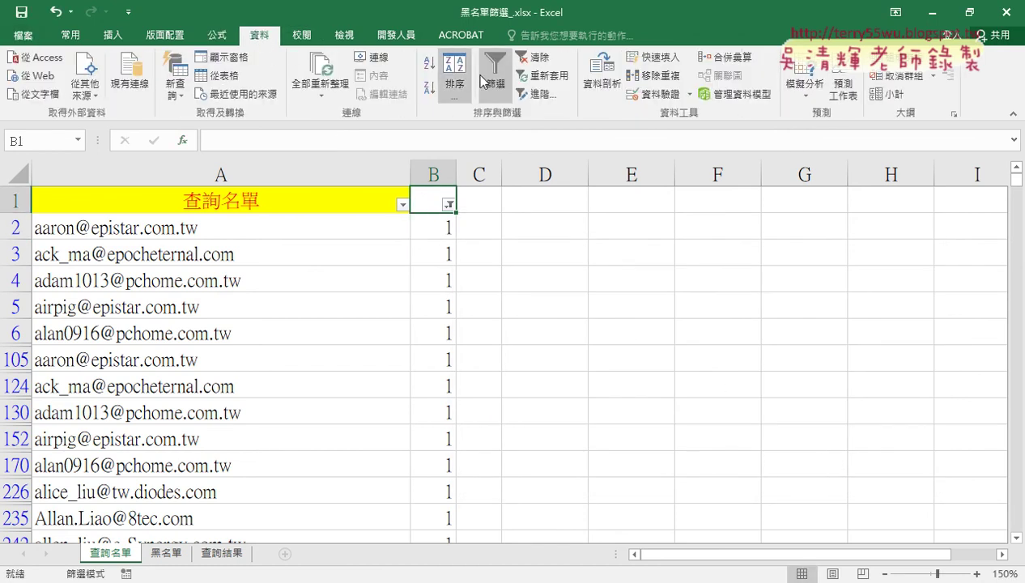
left_click(448, 204)
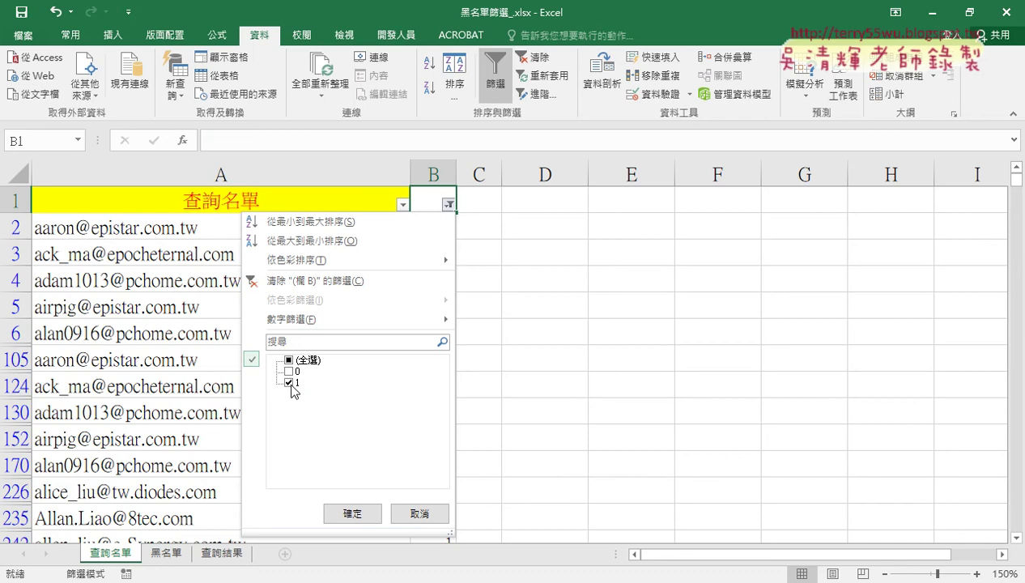
left_click(290, 382)
left_click(288, 382)
left_click(343, 511)
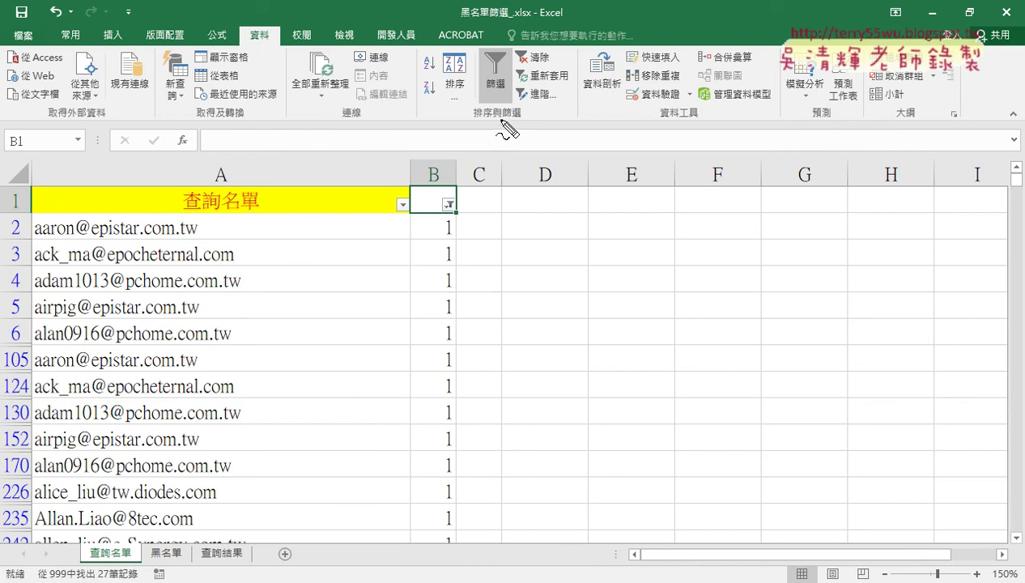
Check the 27 of 999 filtered addresses, then move to the 查詢結果 sheet.
mouse_move(505, 121)
left_mouse_down()
mouse_move(525, 56)
mouse_move(513, 114)
left_mouse_up()
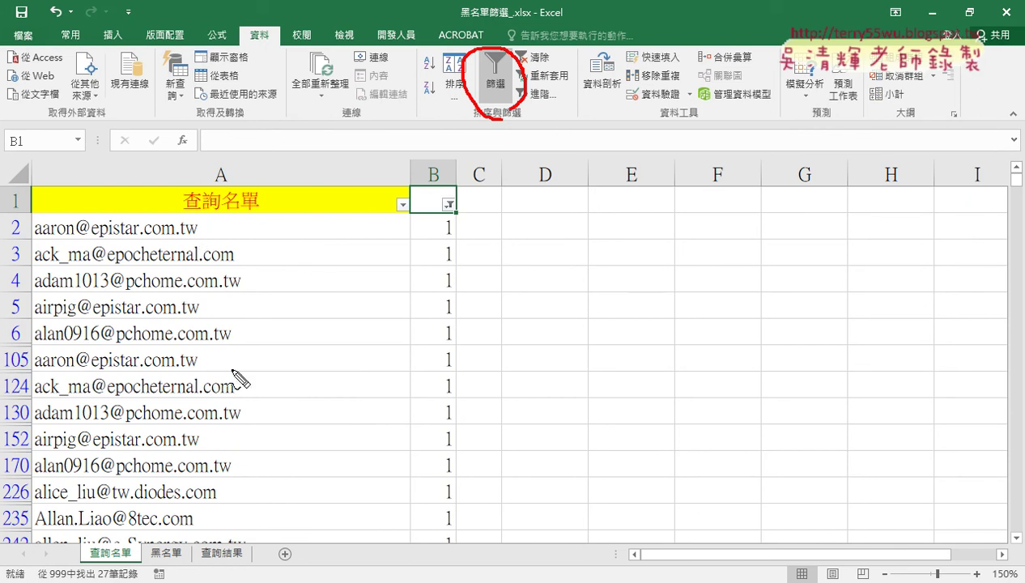
mouse_move(199, 460)
left_mouse_down()
mouse_move(130, 212)
mouse_move(212, 534)
mouse_move(219, 486)
left_mouse_up()
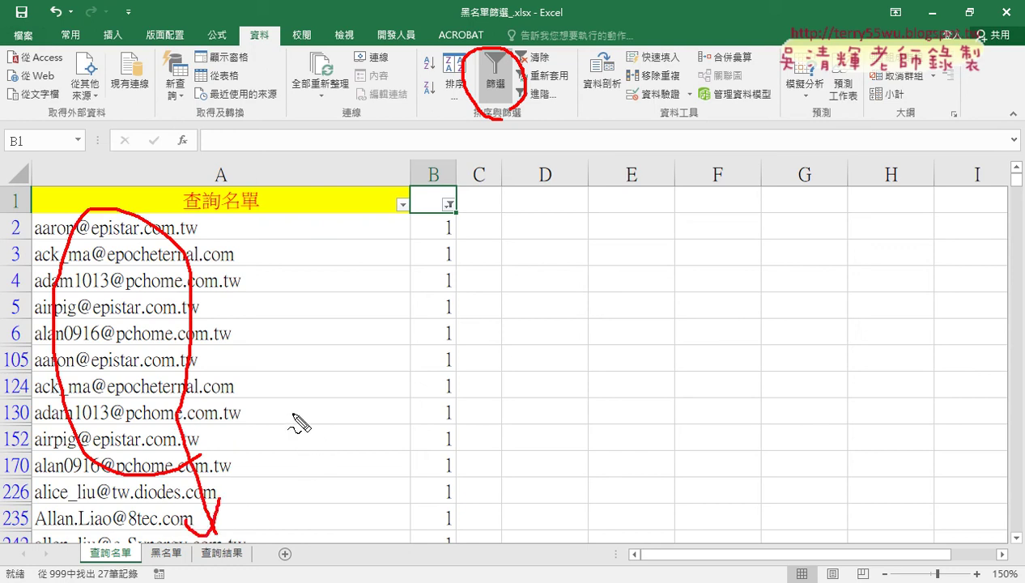
key("Escape")
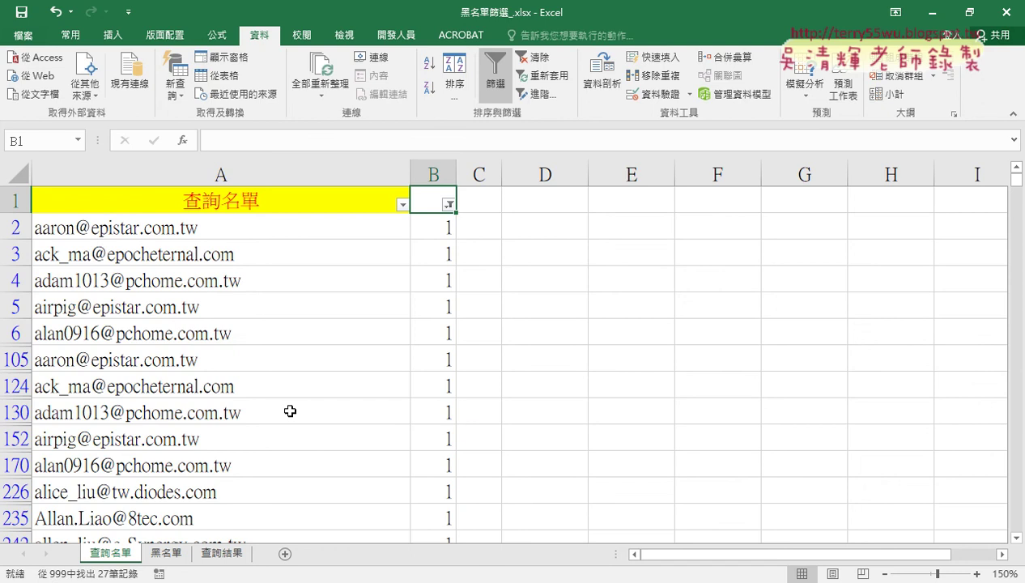
left_click(226, 554)
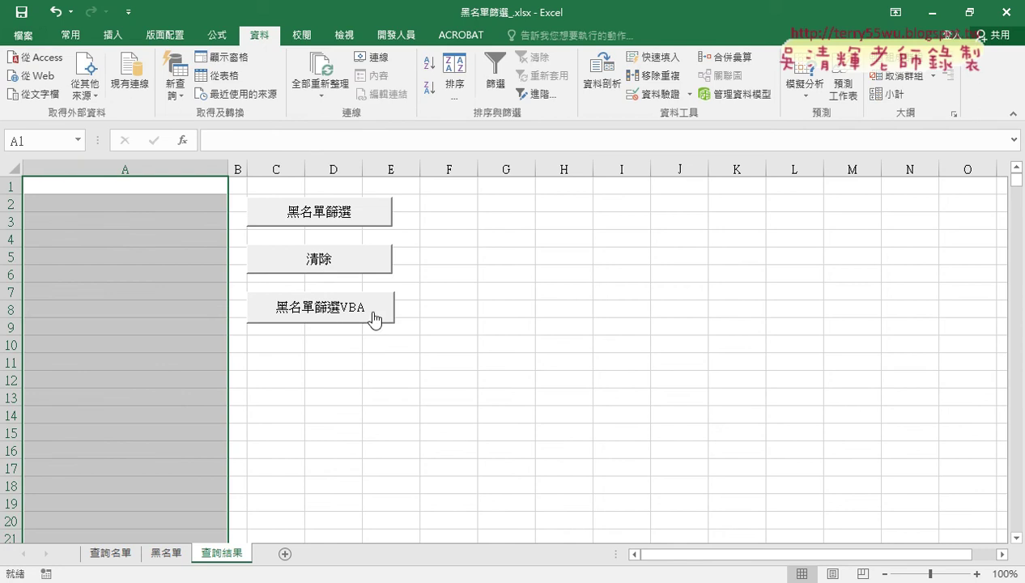
Select cell G8 on 查詢結果 to clear the column A selection.
left_click(482, 314)
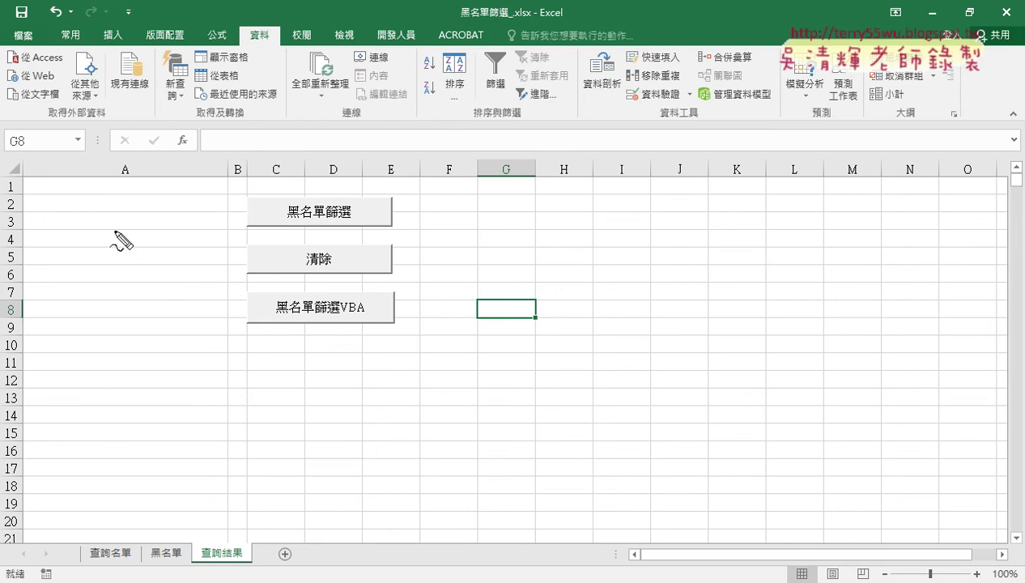
left_click_drag(361, 201, 357, 232)
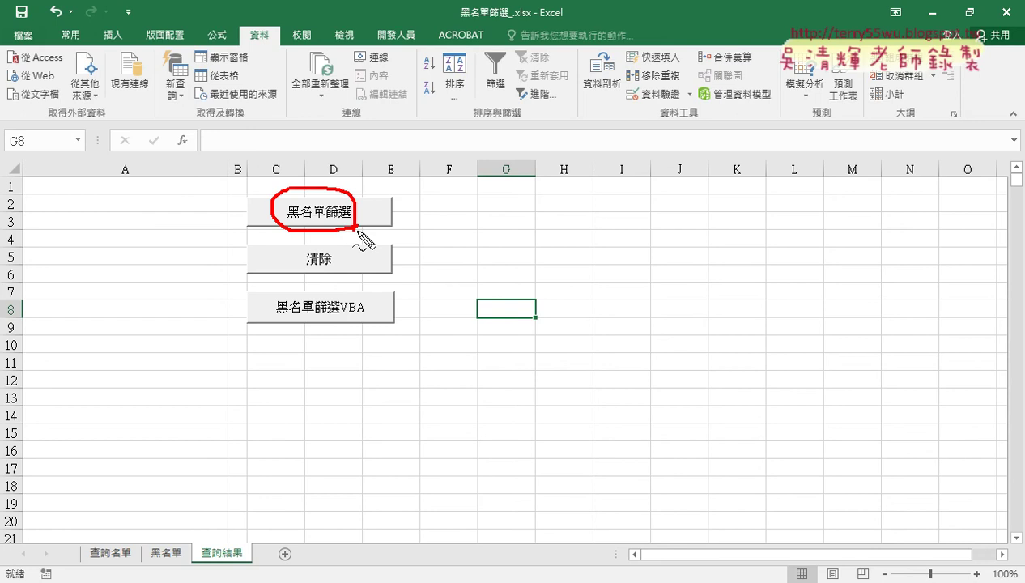
key("Escape")
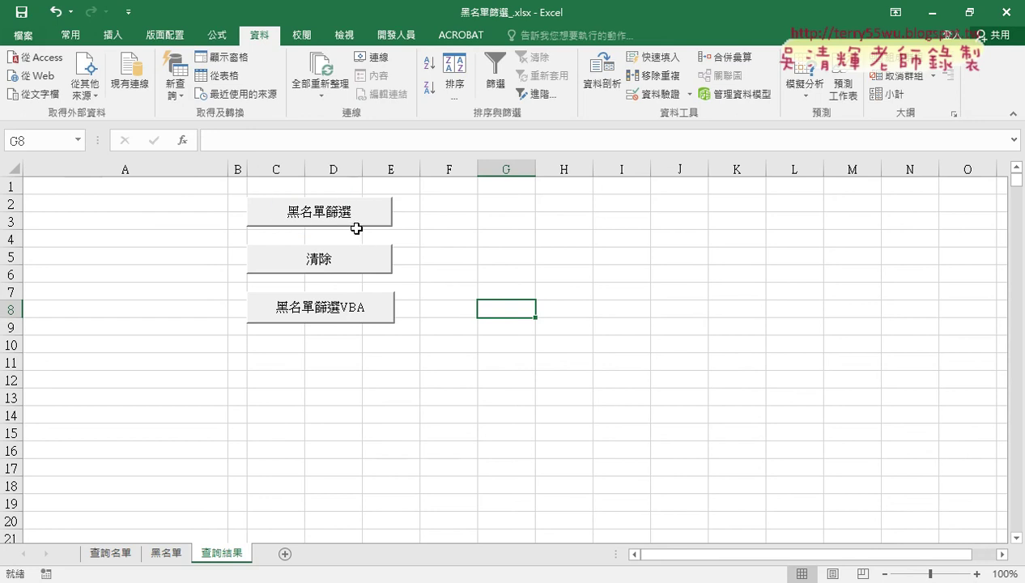
left_click(314, 216)
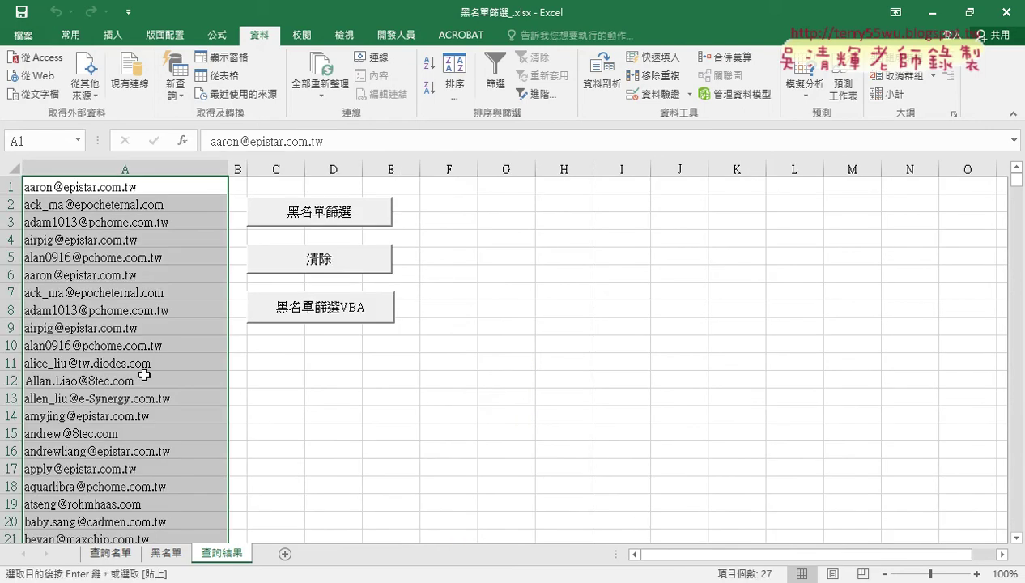
left_click(144, 258)
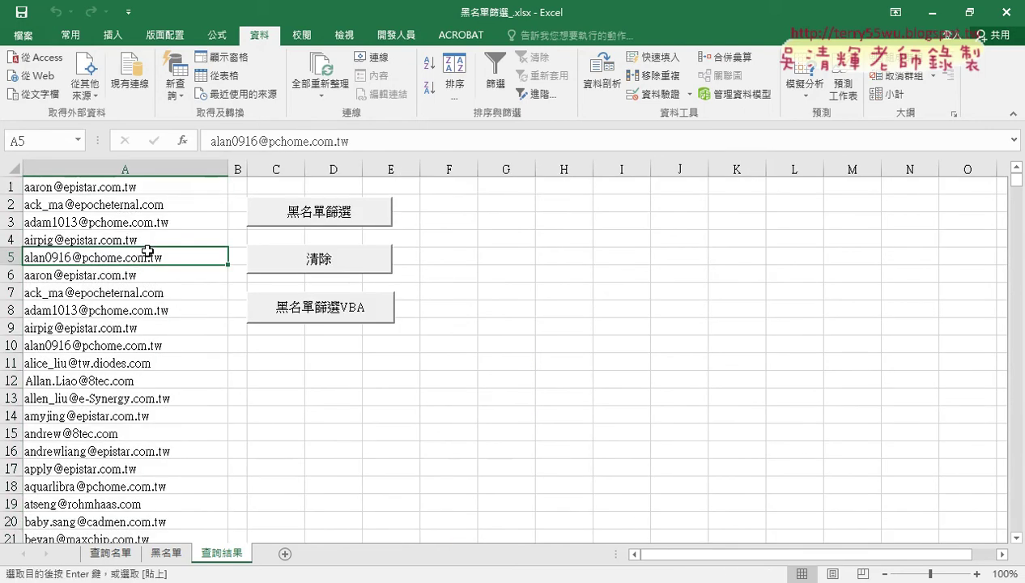
scroll(144, 249, "down", 9)
scroll(148, 249, "up", 5)
scroll(189, 347, "up", 4)
left_click(329, 261)
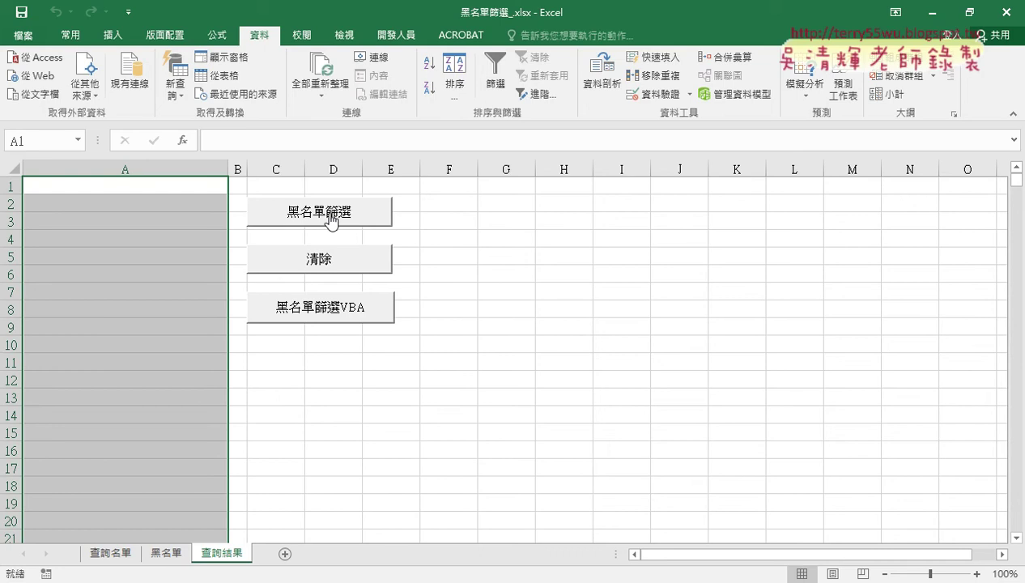
left_click(331, 218)
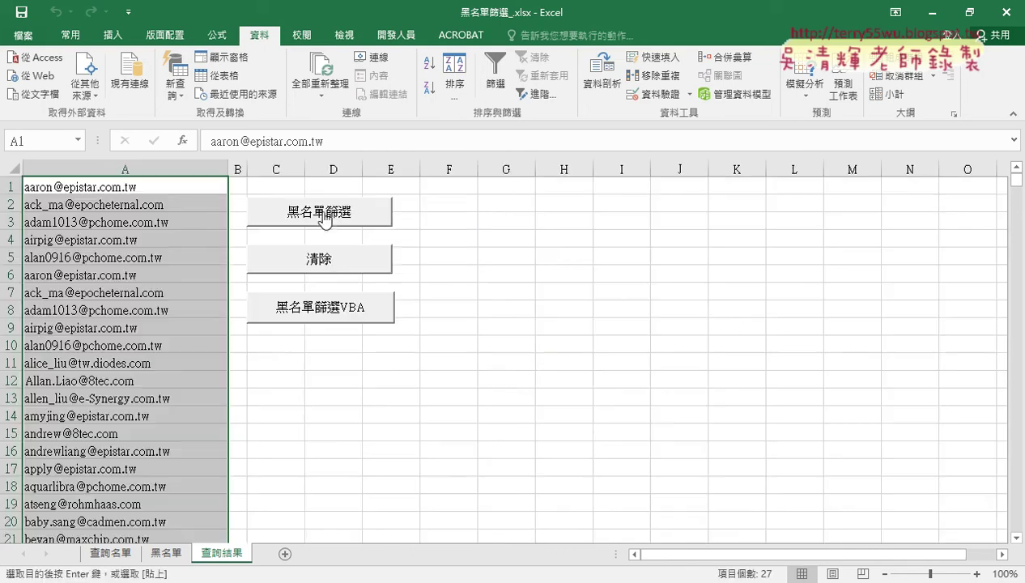
left_click(358, 261)
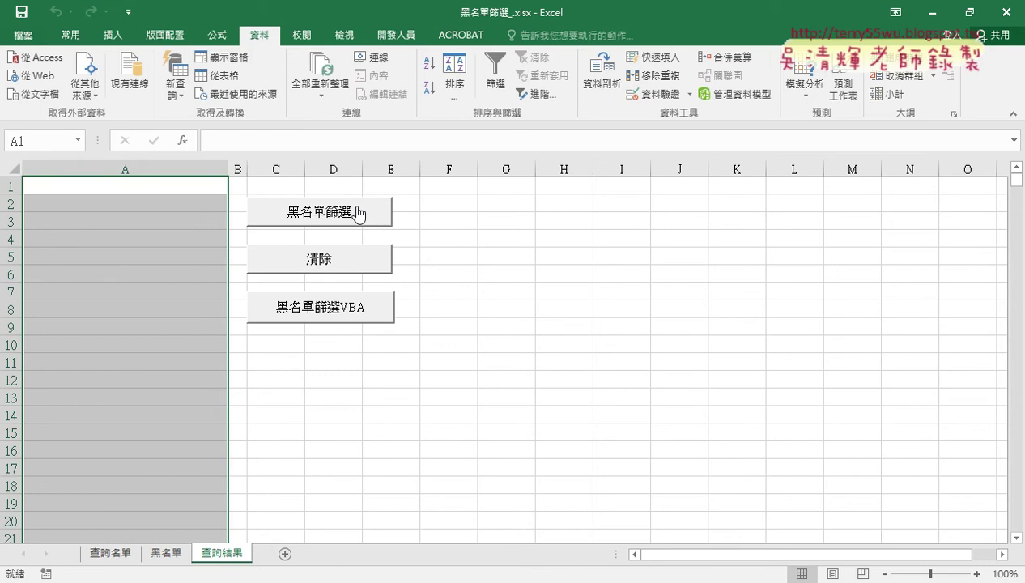
left_click(123, 553)
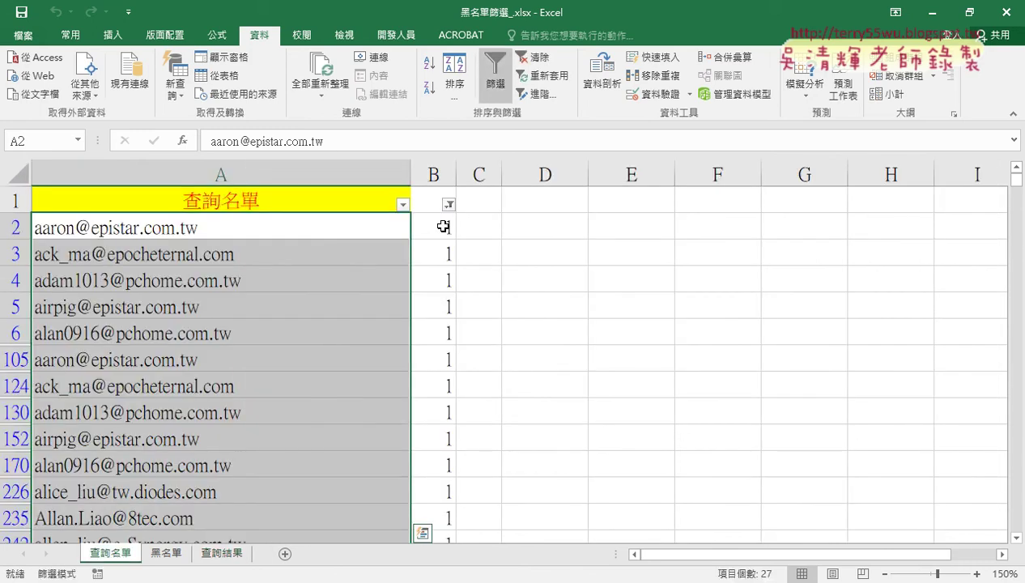
left_click(224, 557)
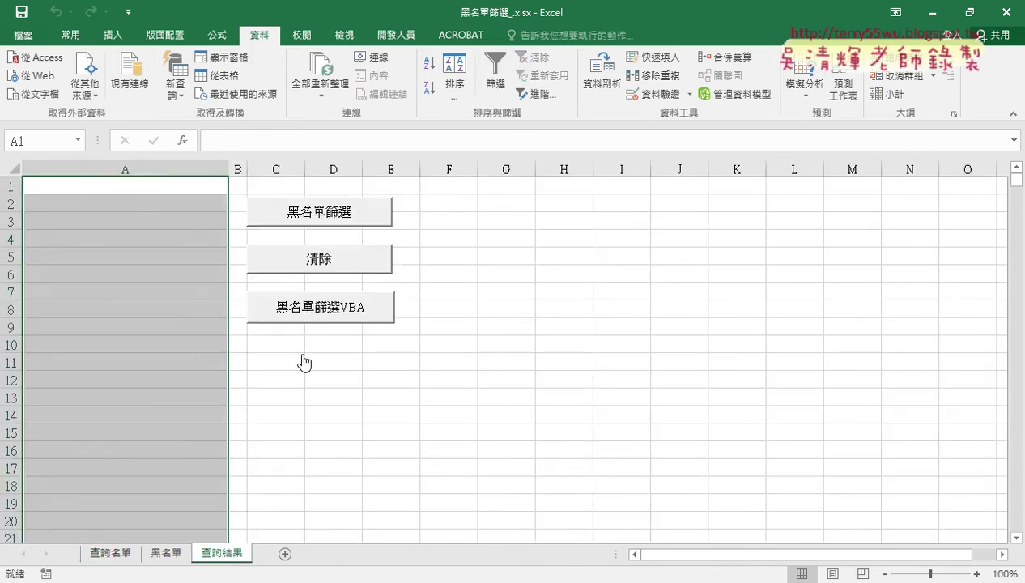
left_click(340, 214)
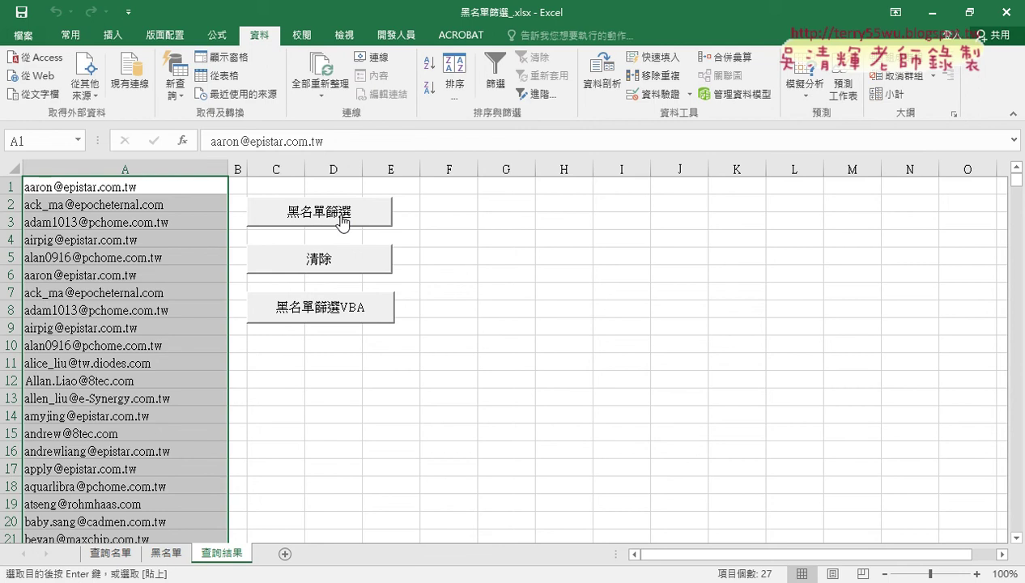
left_click(331, 262)
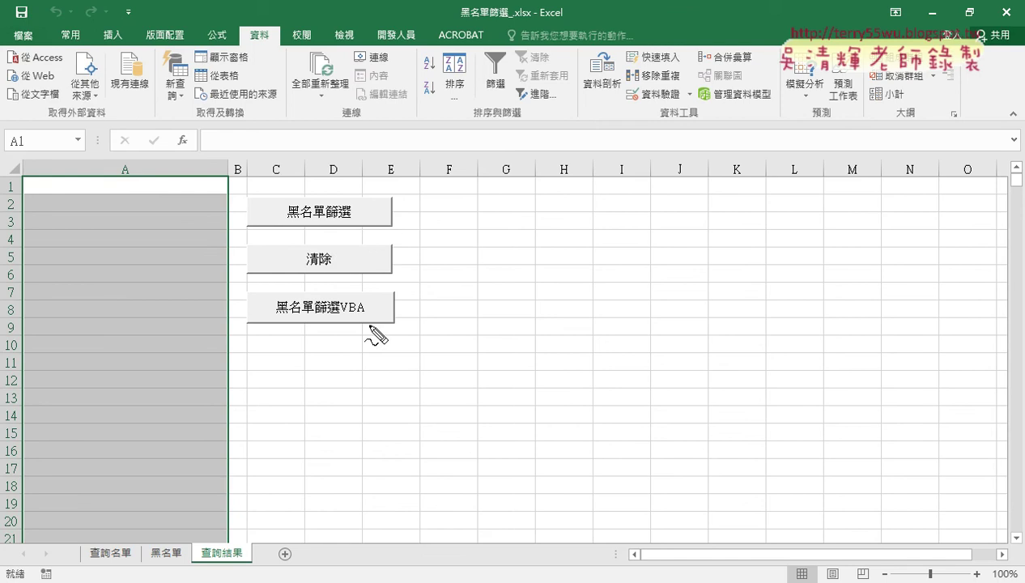
Run the 黑名單篩選VBA button to list 27 flagged emails, then open its Assign Macro dialog.
mouse_move(340, 330)
left_mouse_down()
mouse_move(274, 299)
mouse_move(366, 301)
mouse_move(327, 326)
left_mouse_up()
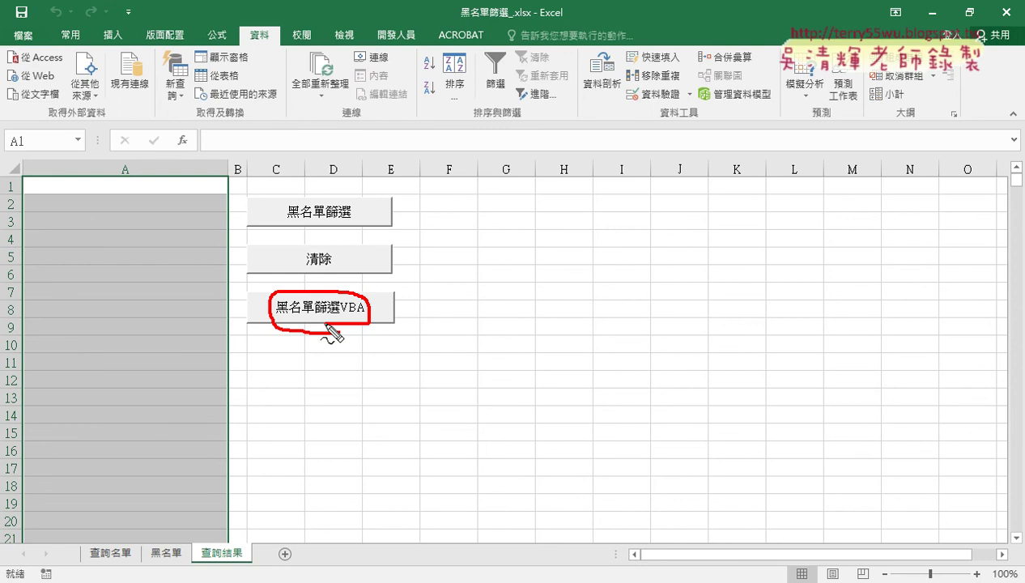
left_click(325, 322)
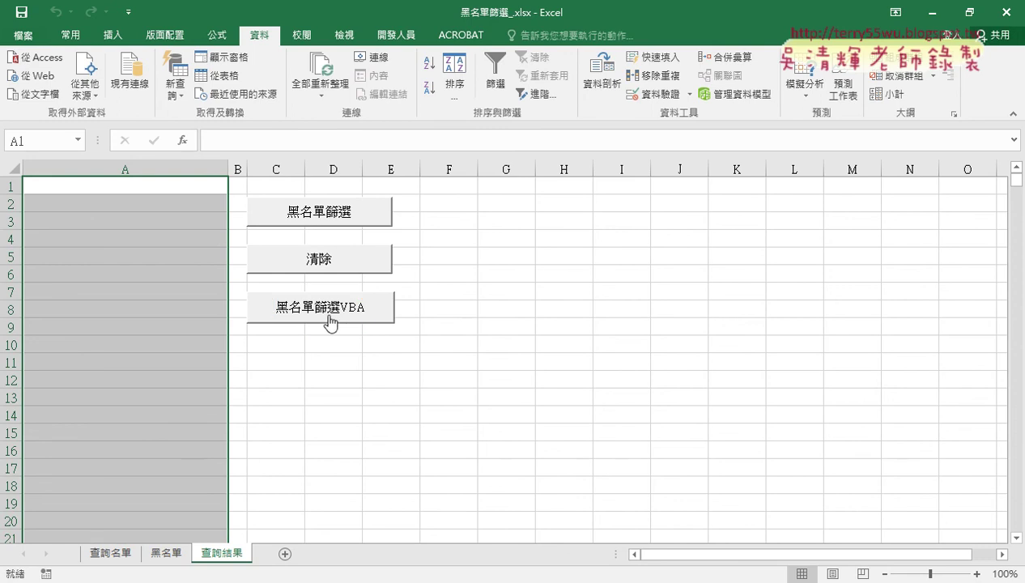
left_click(331, 307)
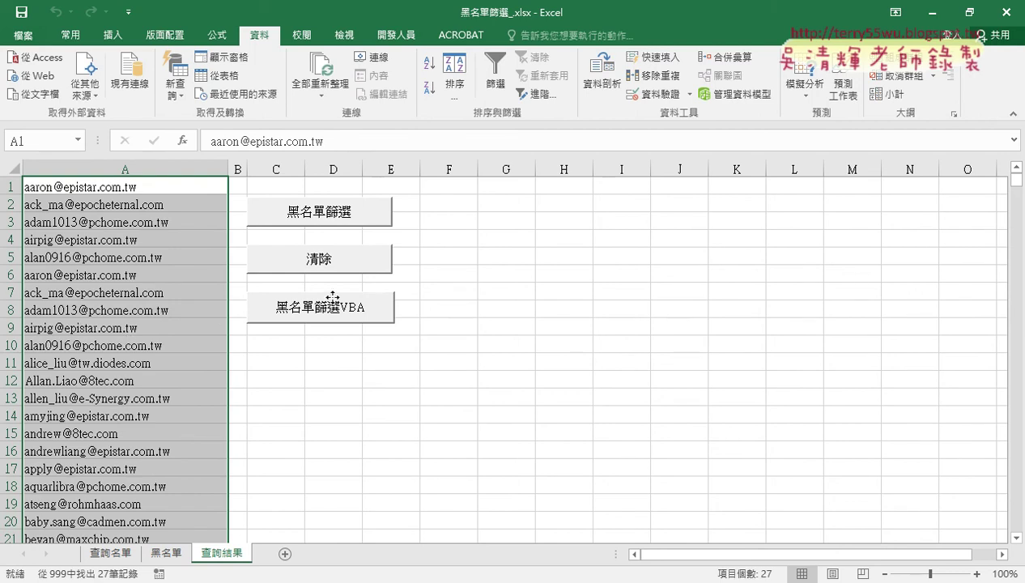
right_click(335, 297)
left_click(385, 431)
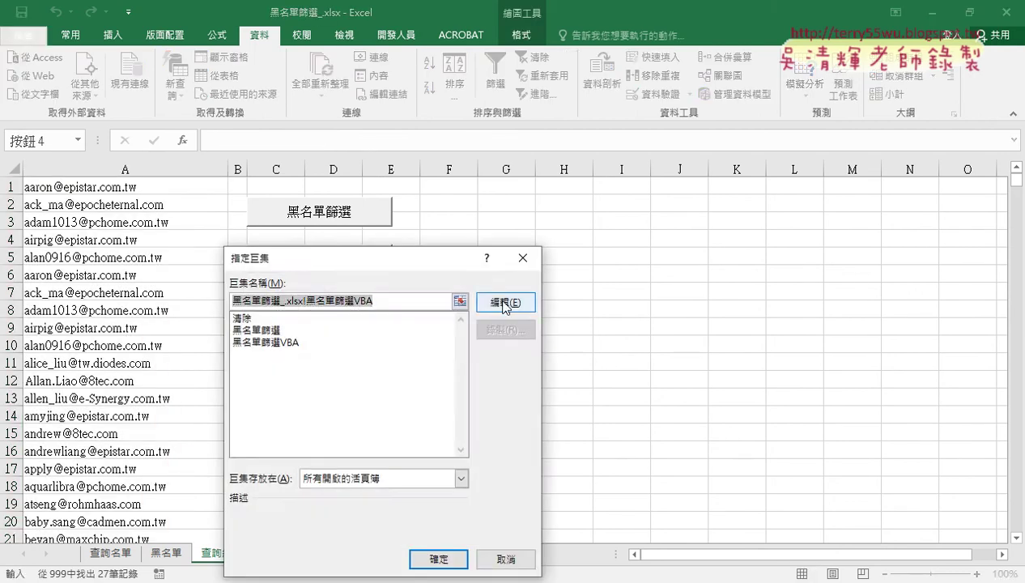
Open Module1 in the VBA editor and review its formula loop, AutoFilter and copy lines.
key("Return")
left_click(451, 269)
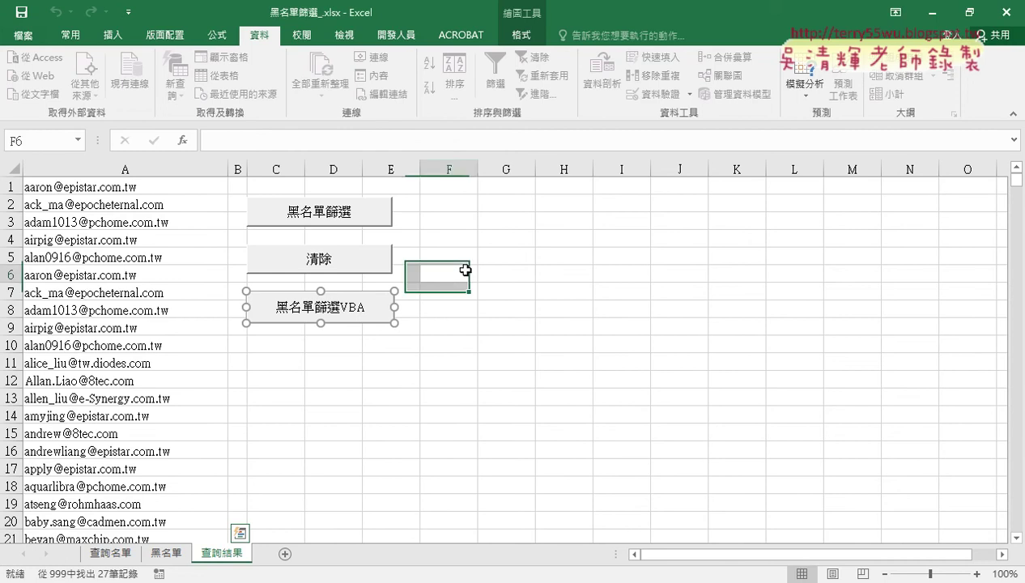
left_click(396, 35)
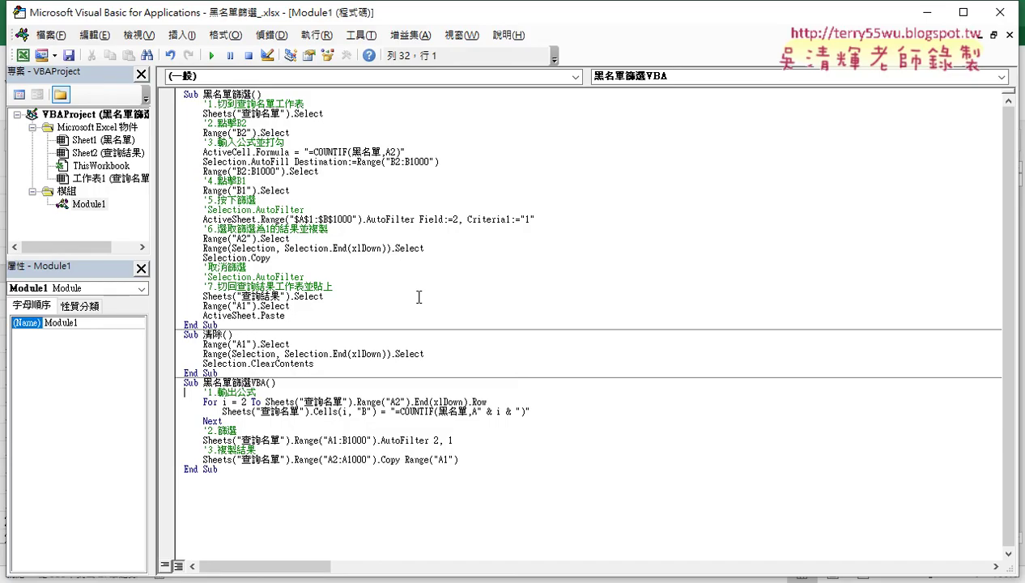
left_click_drag(199, 403, 278, 420)
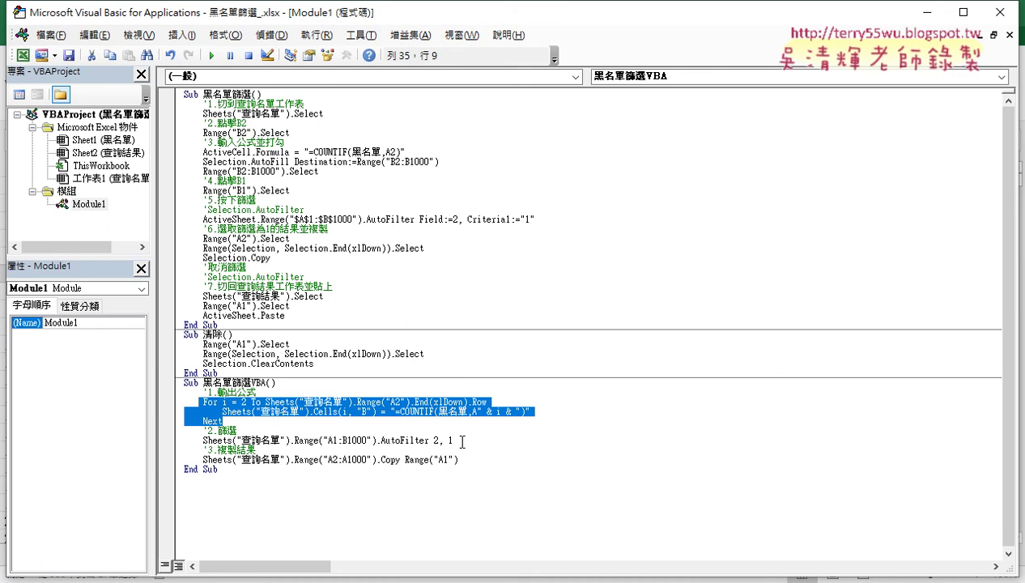
left_click_drag(462, 441, 170, 437)
left_click_drag(458, 460, 171, 459)
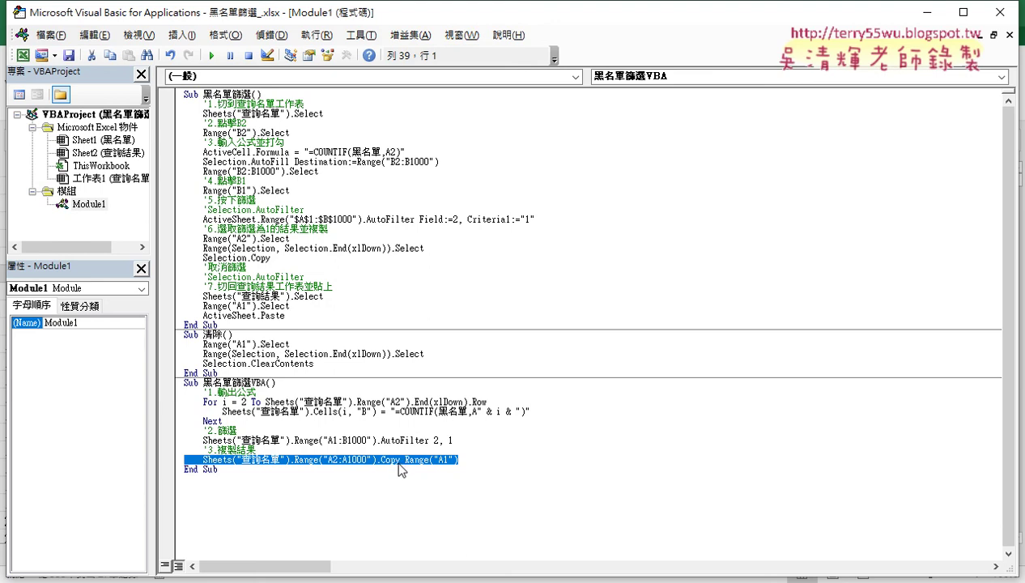
Set the VBA code font size to 12 in the editor Options.
left_click(360, 35)
left_click(384, 111)
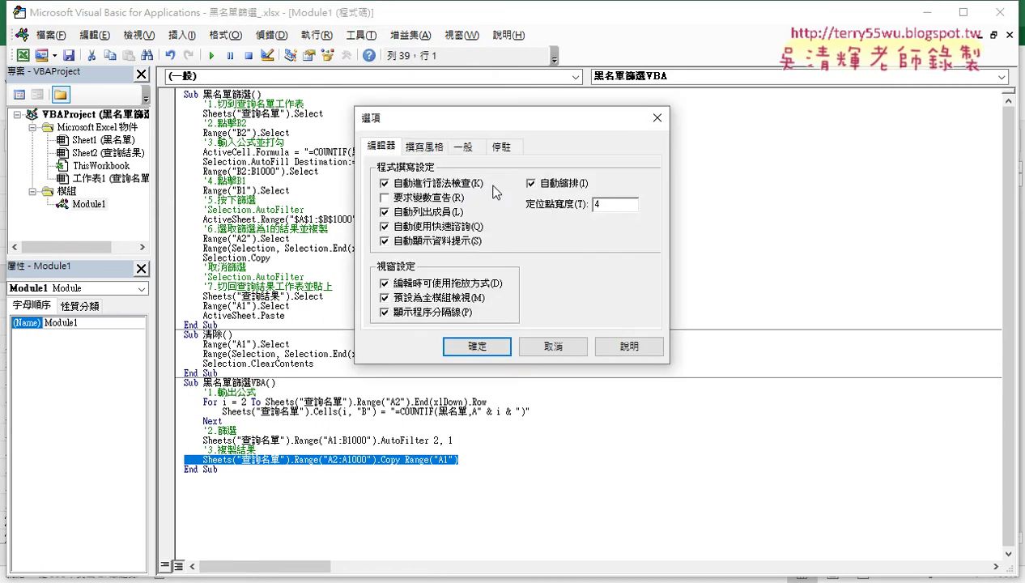
left_click(428, 146)
left_click(594, 217)
left_click(576, 260)
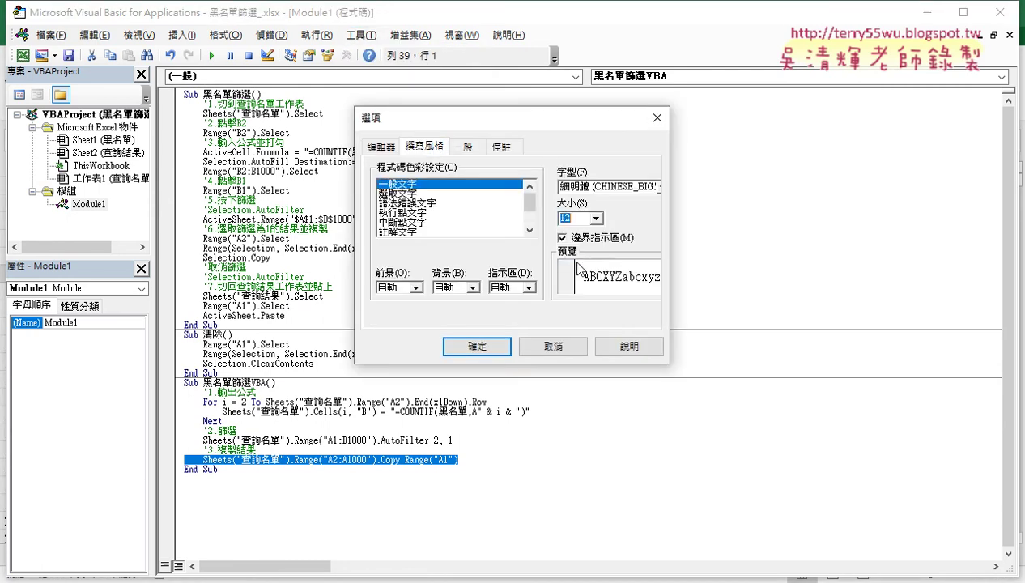
left_click(476, 347)
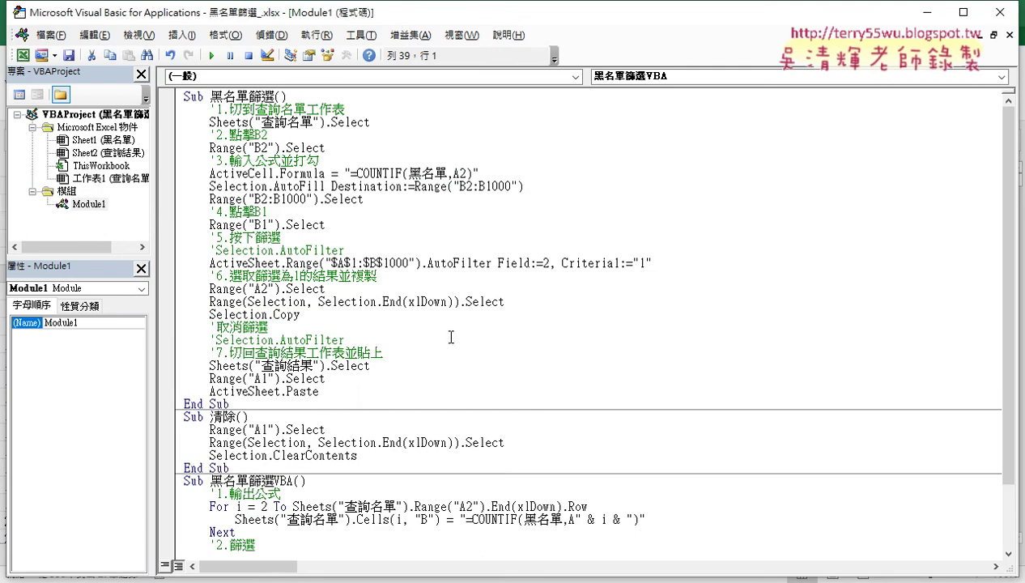
left_click_drag(210, 96, 275, 96)
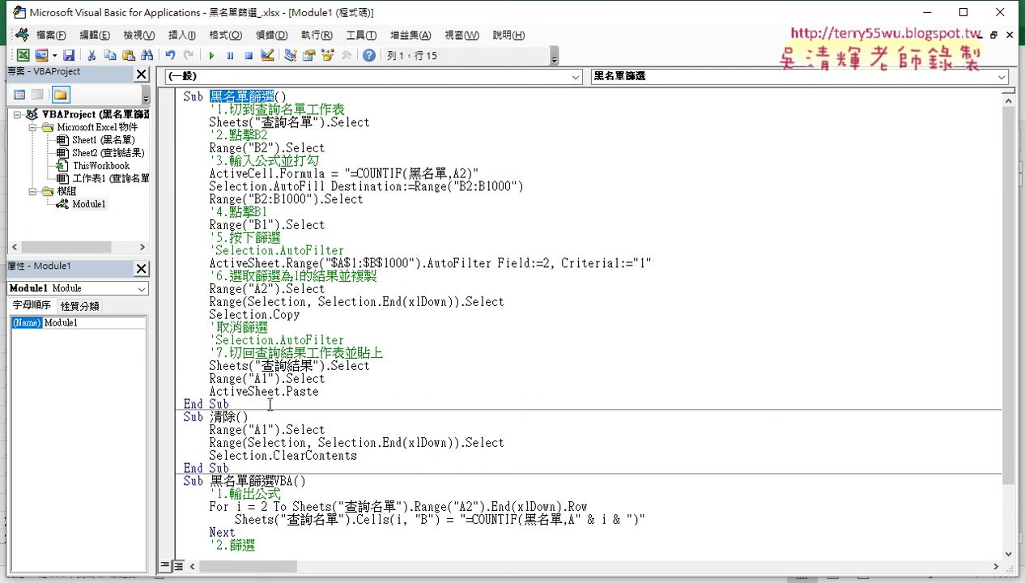
right_click(89, 204)
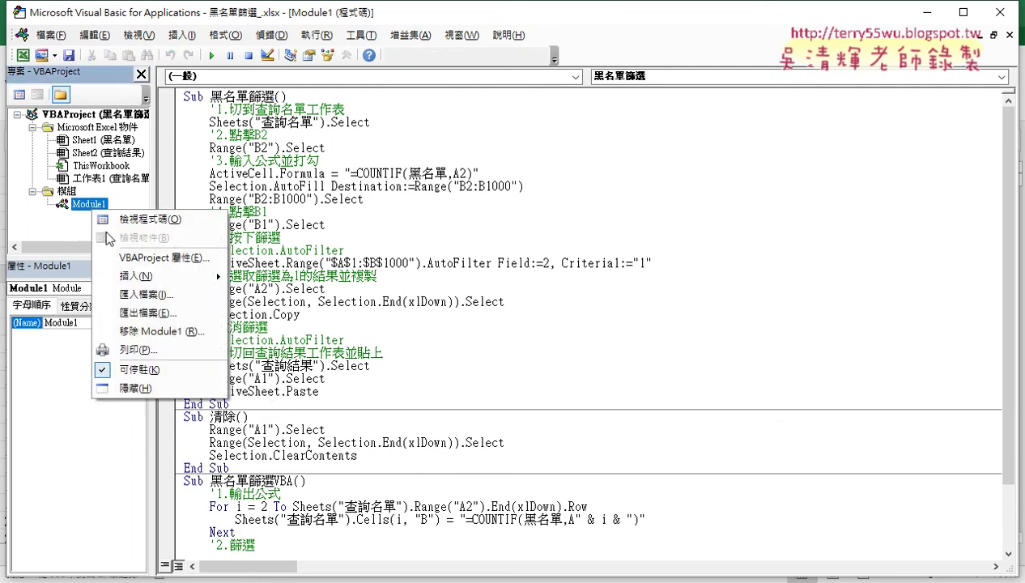
Remove Module1 from the project and close the VBA editor.
left_click(154, 328)
left_click(467, 359)
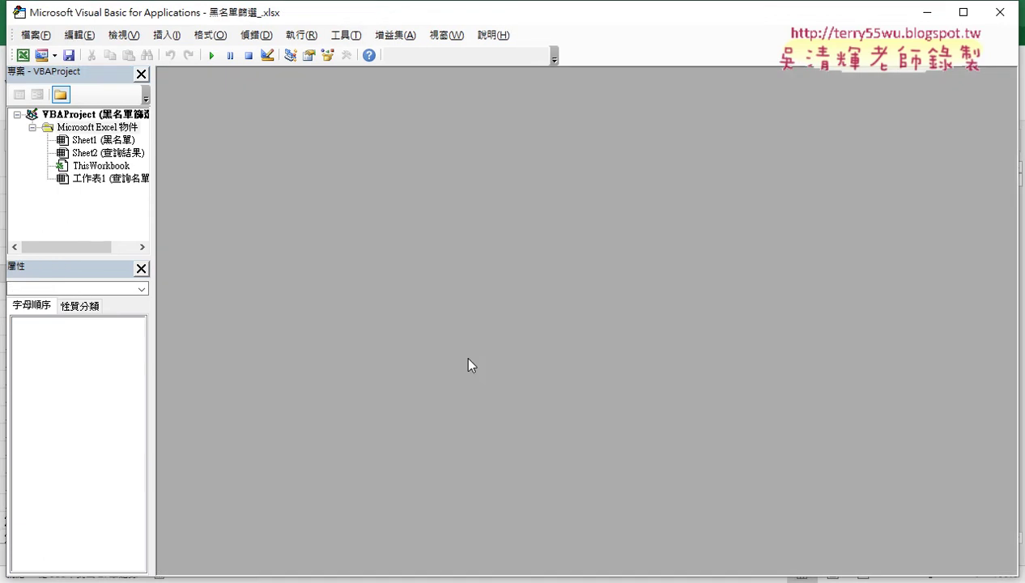
left_click(1000, 12)
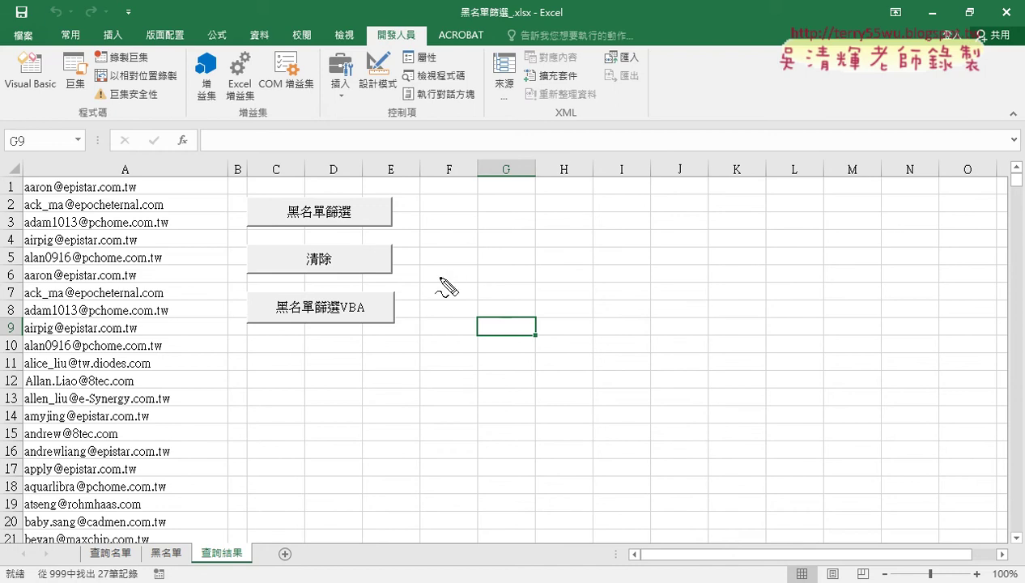
Bring the 查詢結果 sheet with its matched emails and three macro buttons into view.
mouse_move(381, 229)
left_mouse_down()
mouse_move(306, 236)
mouse_move(395, 201)
mouse_move(372, 231)
left_mouse_up()
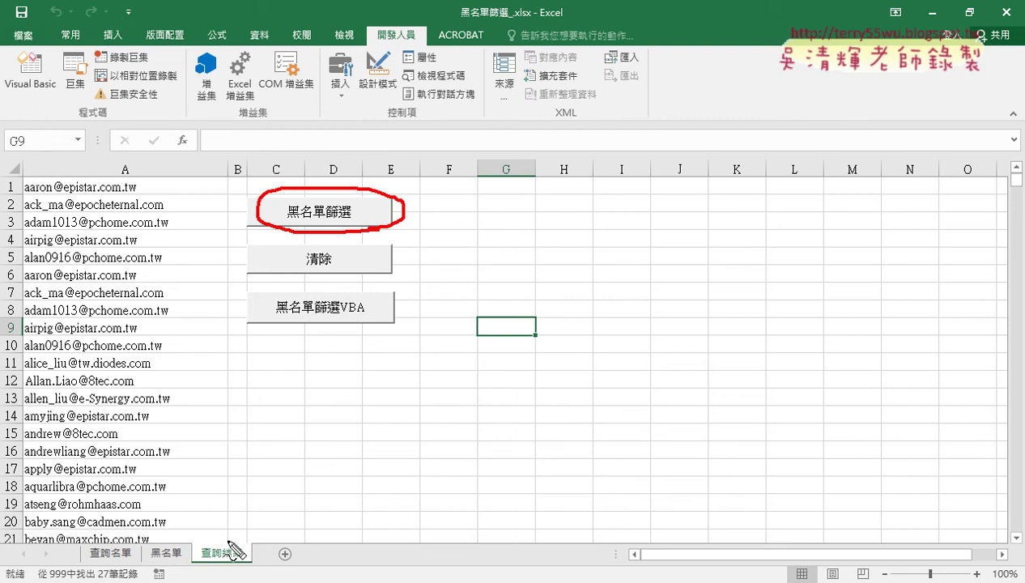
mouse_move(228, 541)
left_mouse_down()
mouse_move(142, 530)
mouse_move(127, 549)
mouse_move(146, 540)
left_mouse_up()
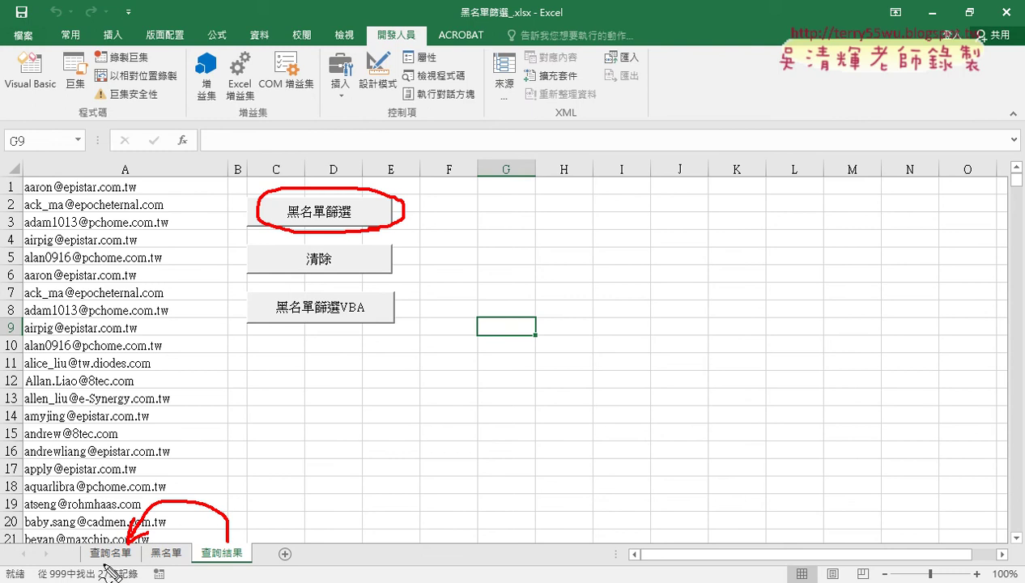
left_click_drag(79, 540, 136, 541)
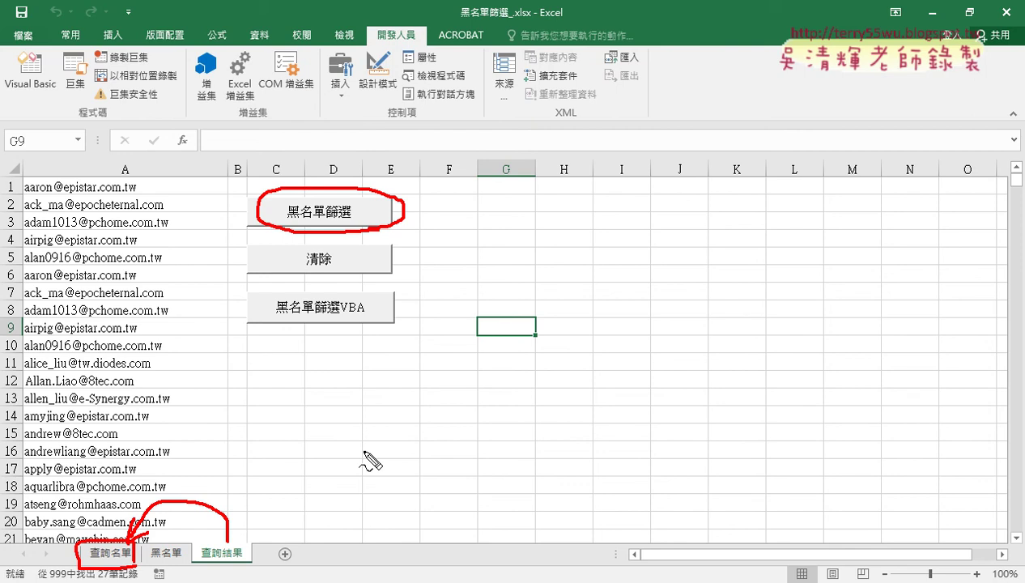
key("Escape")
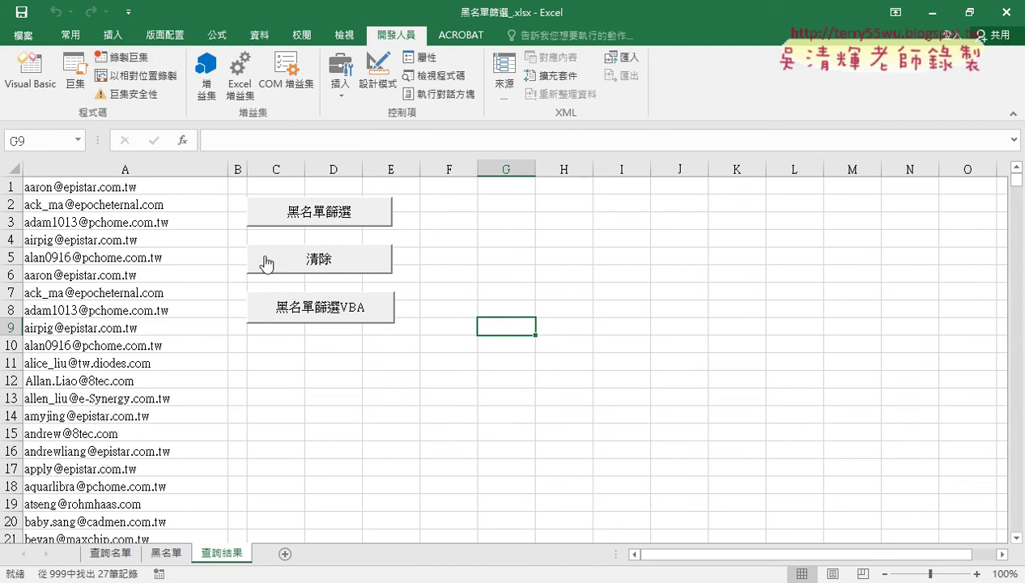
Turn off the Data filter on 查詢名單 so all 999 addresses show.
left_click(366, 391)
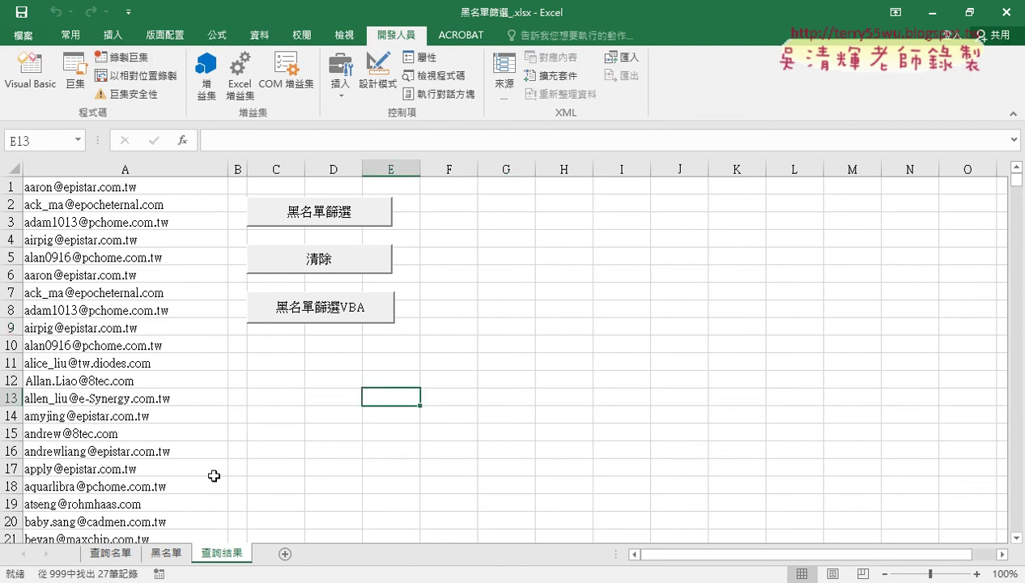
left_click(123, 557)
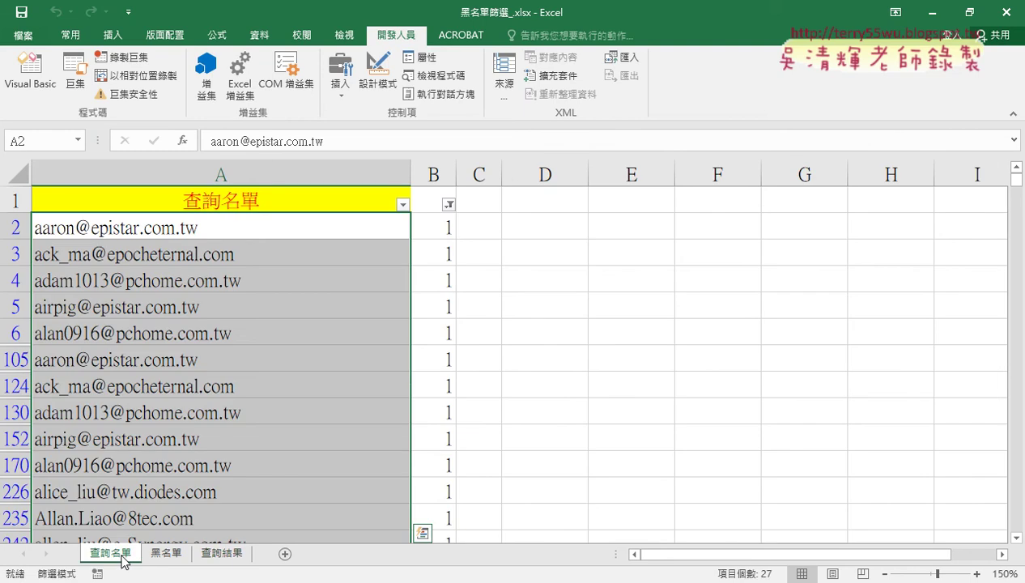
left_click(436, 227)
left_click(259, 38)
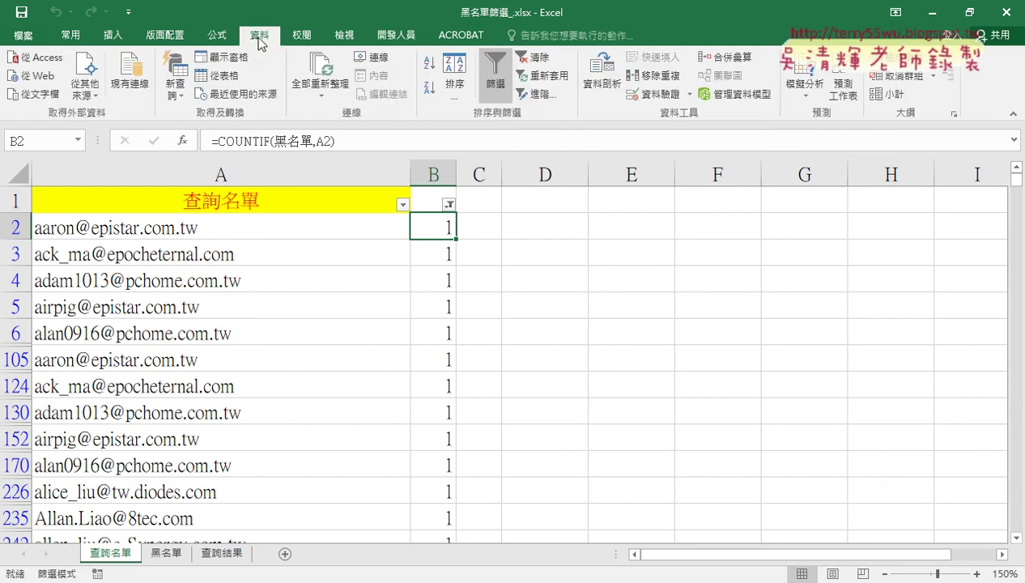
left_click(498, 82)
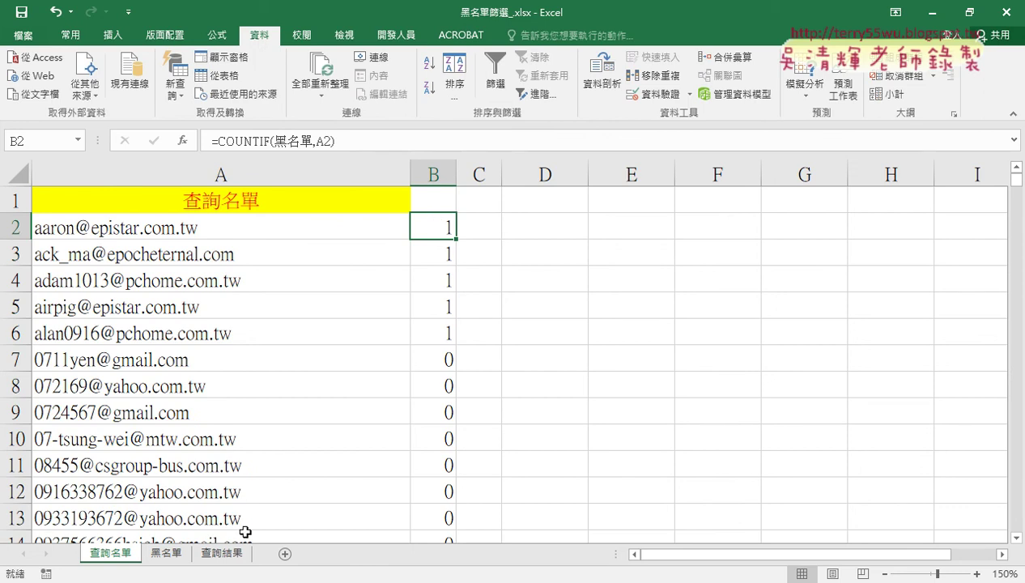
left_click(227, 553)
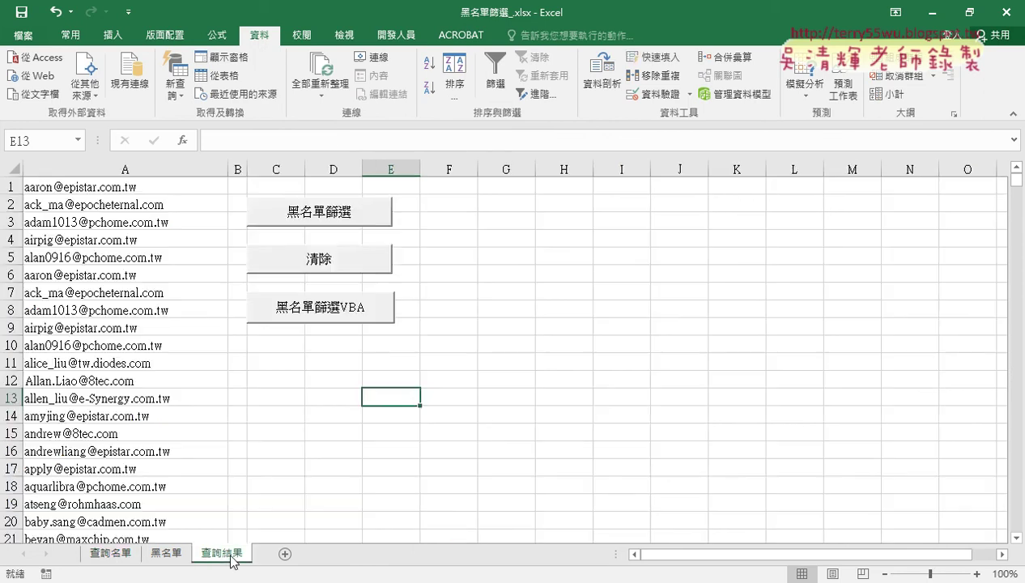
left_click(124, 555)
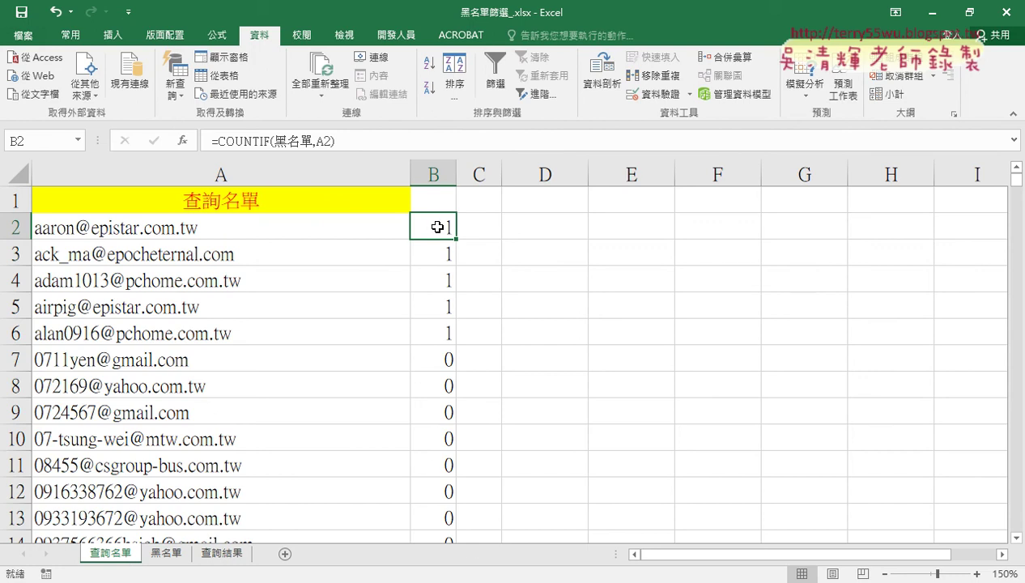
Re-enter =COUNTIF(黑名單,A2) in B2 and fill it down all of column B.
left_click(560, 251)
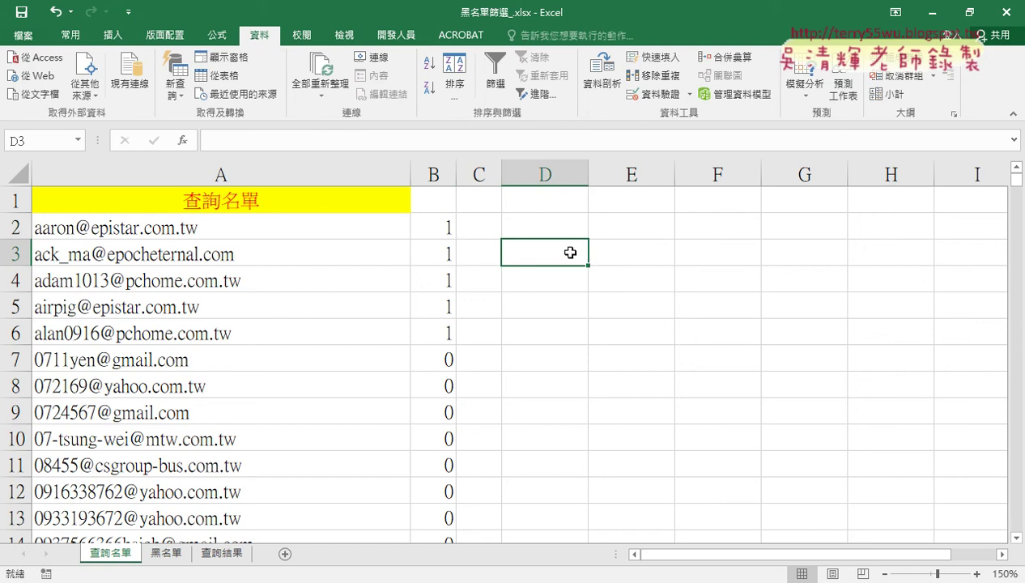
left_click(442, 221)
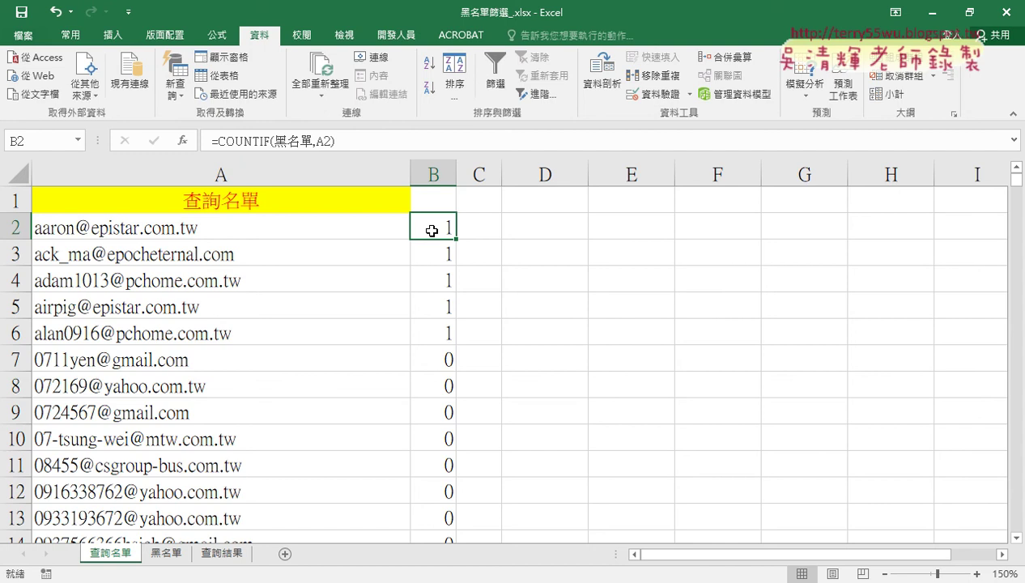
left_click(550, 257)
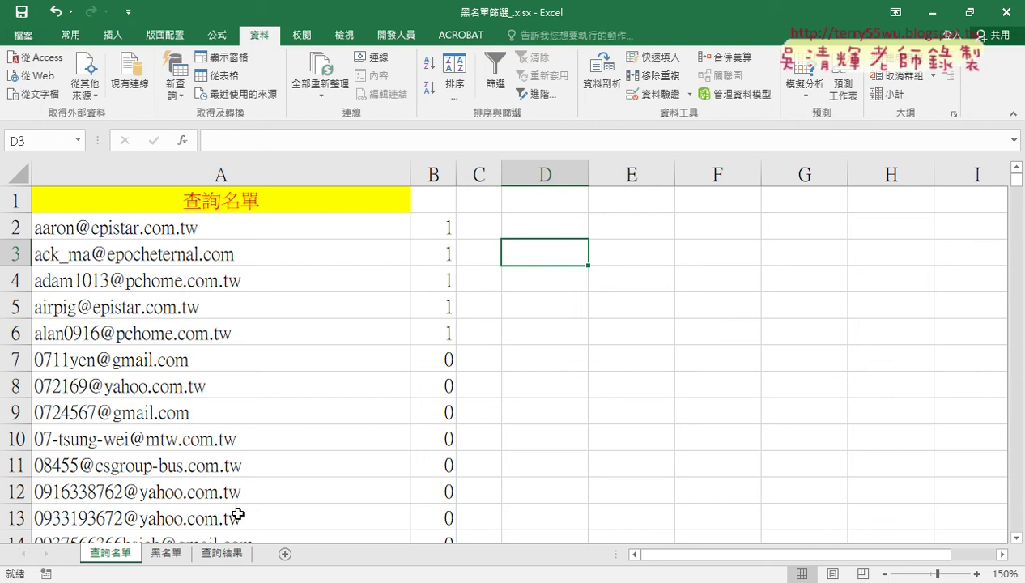
left_click(227, 552)
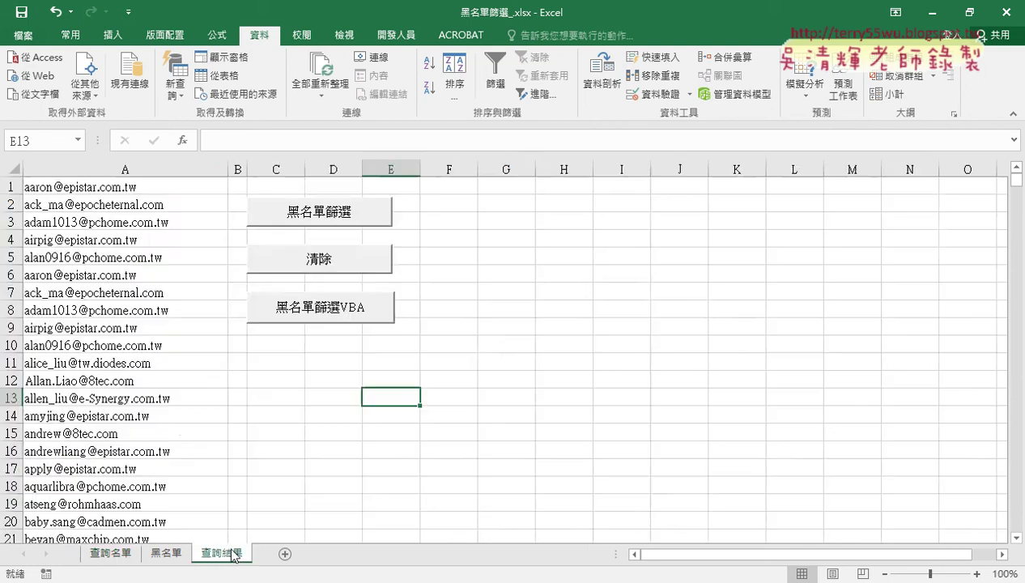
left_click(111, 554)
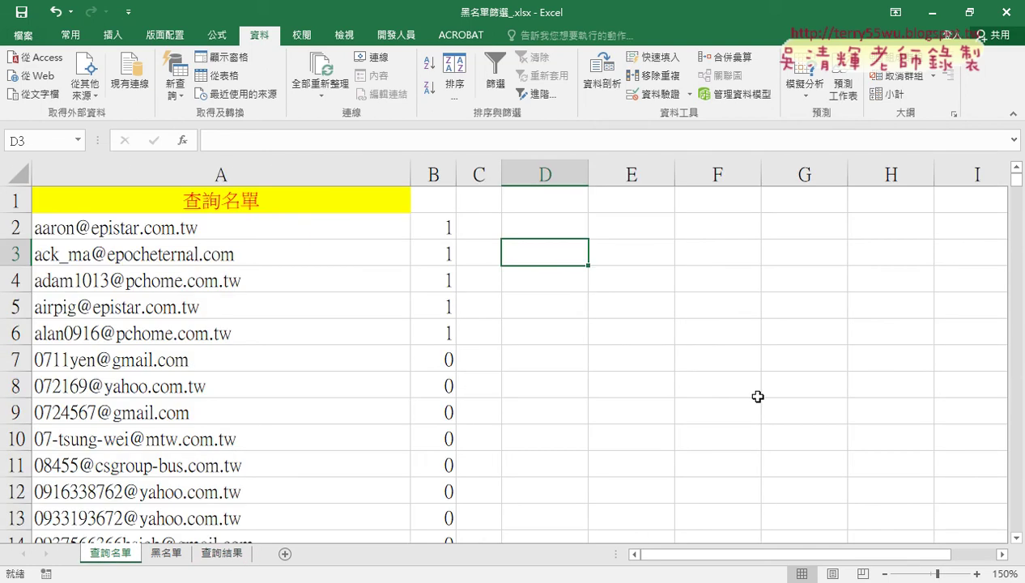
left_click(436, 231)
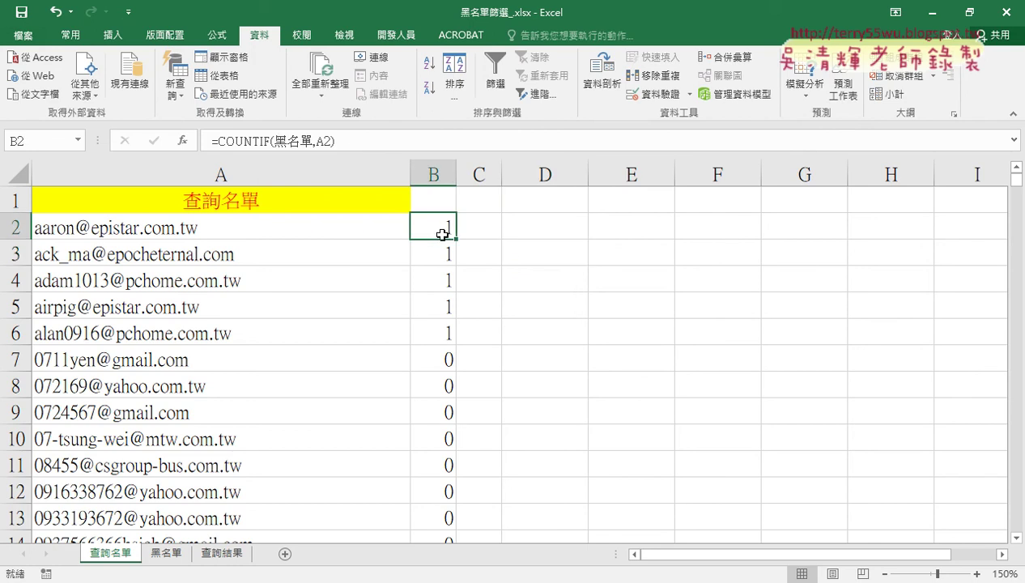
left_click(259, 141)
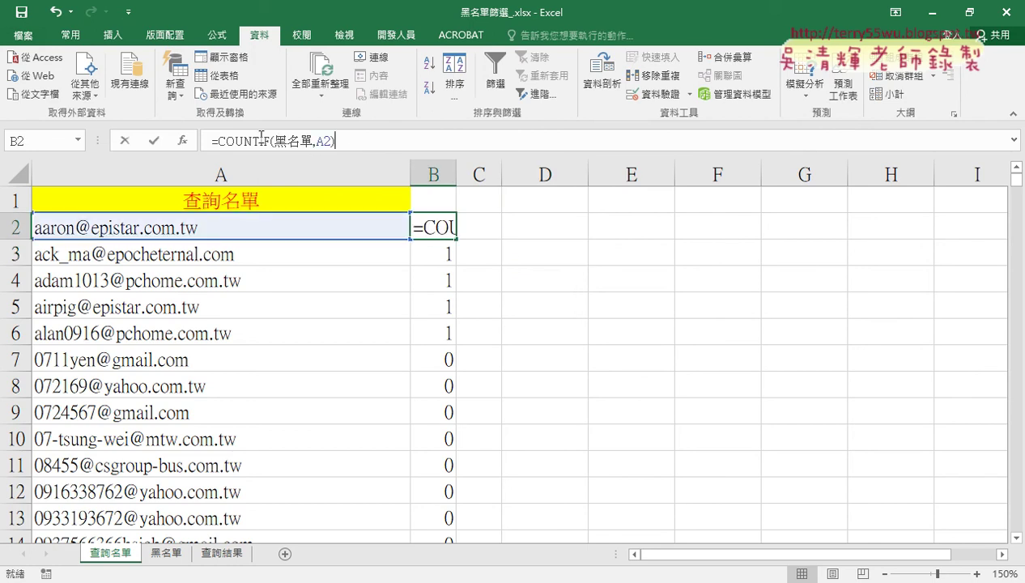
left_click(153, 140)
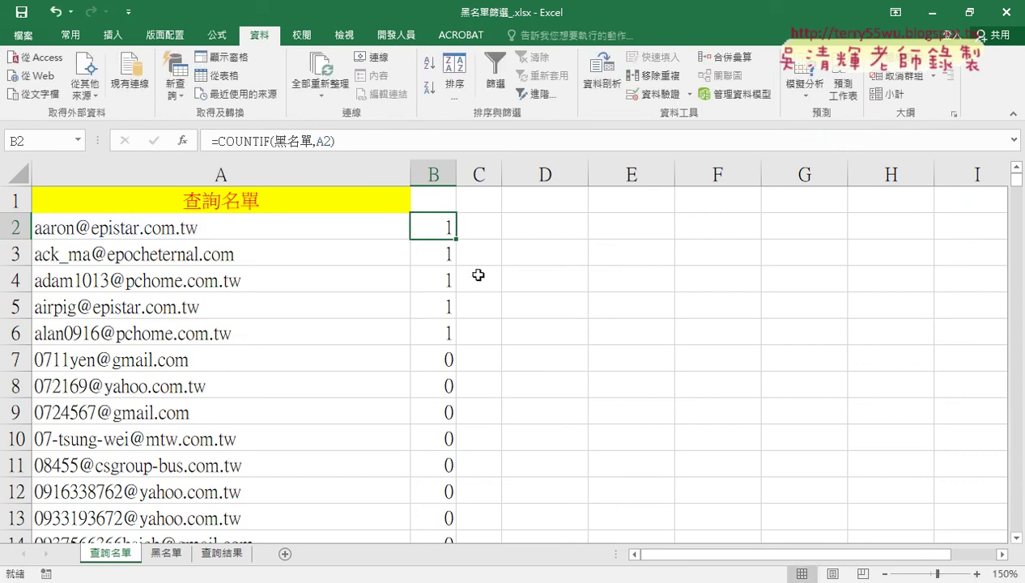
double_click(458, 237)
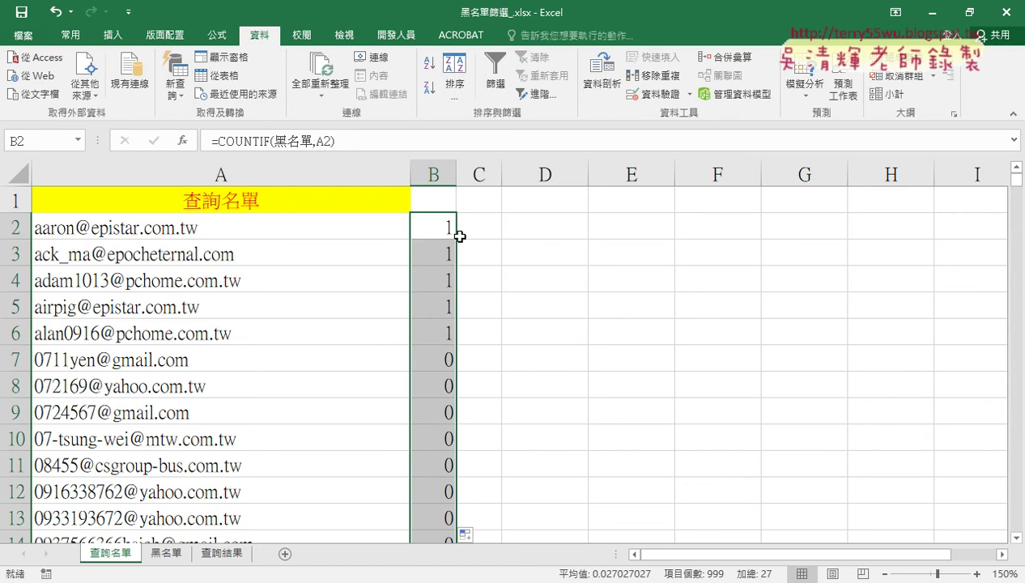
Re-apply the column B filter on 查詢名單 to show only rows flagged 1.
left_click(437, 199)
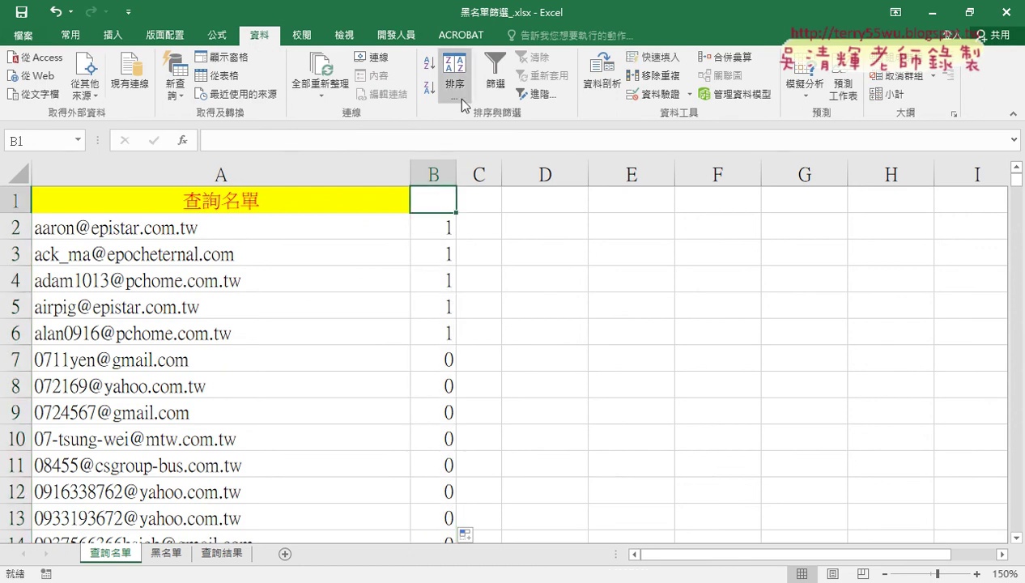
left_click(494, 74)
left_click(447, 204)
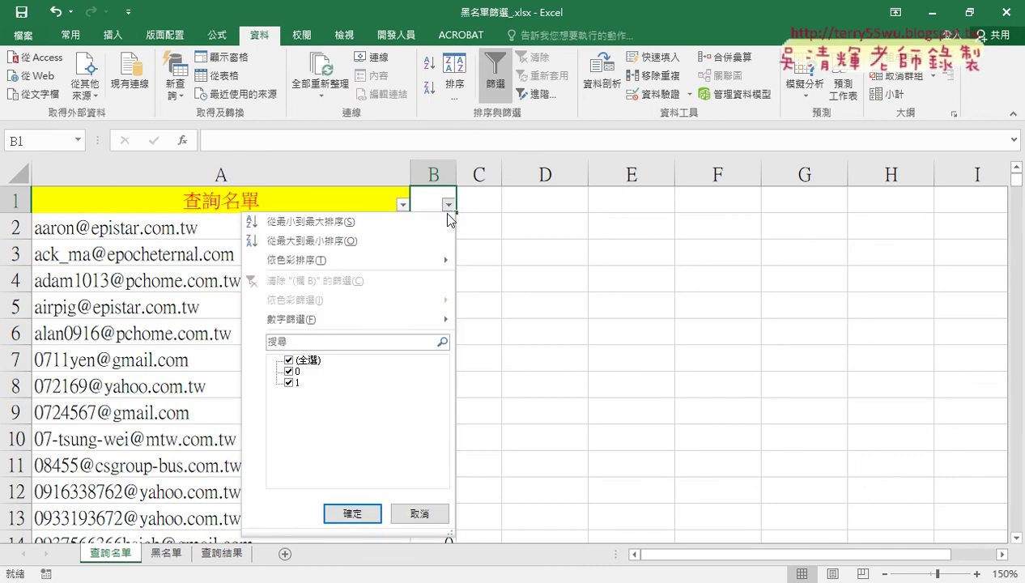
left_click(289, 360)
left_click(289, 382)
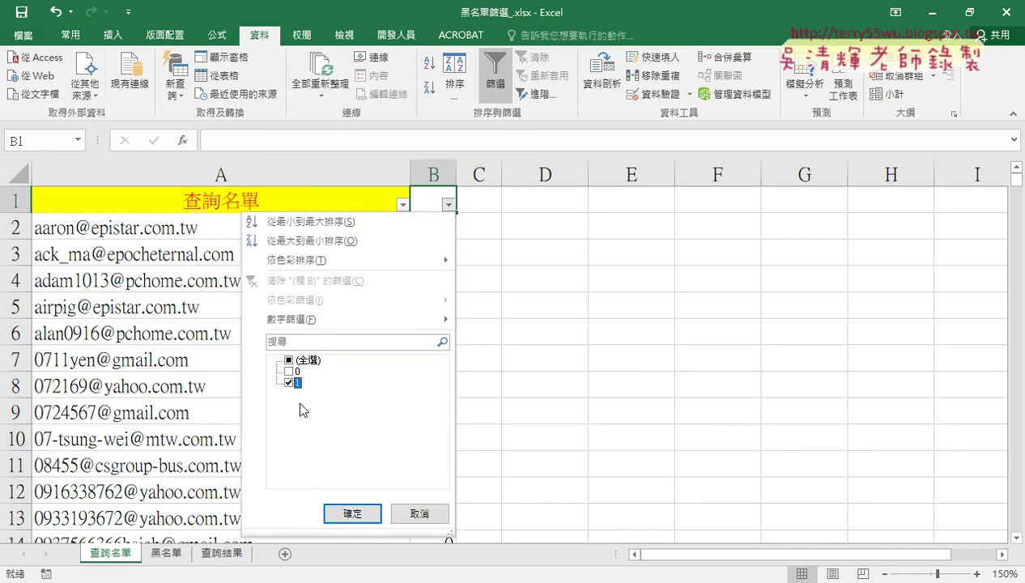
left_click(352, 513)
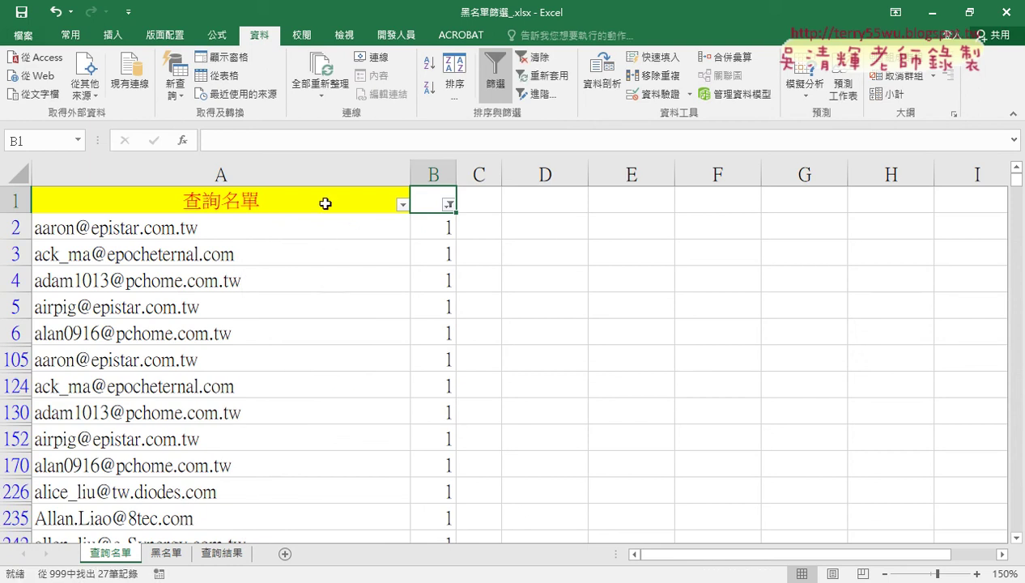
Copy the matched emails from A2 down and paste them into A1 of 查詢結果.
left_click(291, 228)
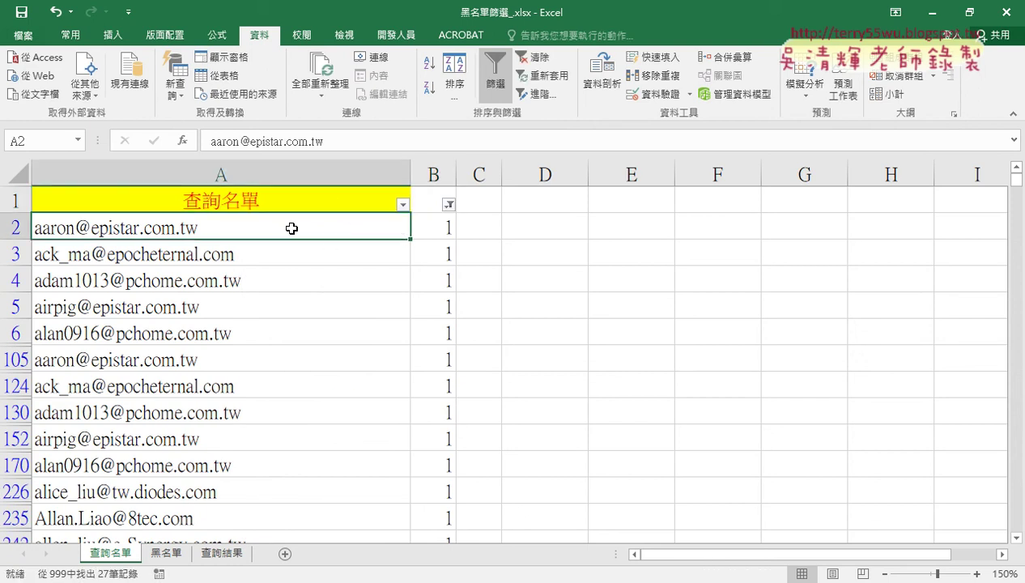
key("ctrl+shift+Down")
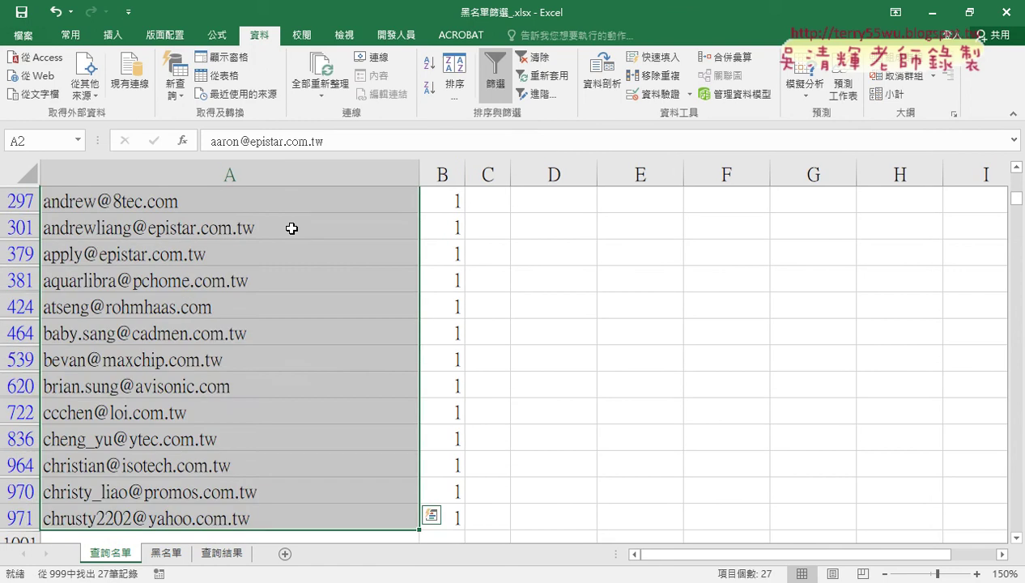
key("ctrl+c")
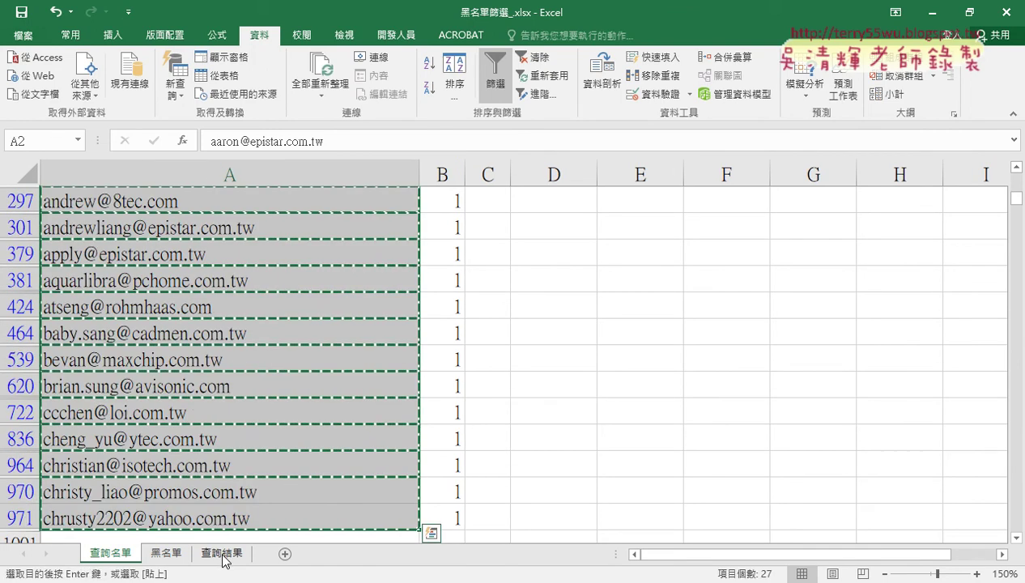
left_click(222, 554)
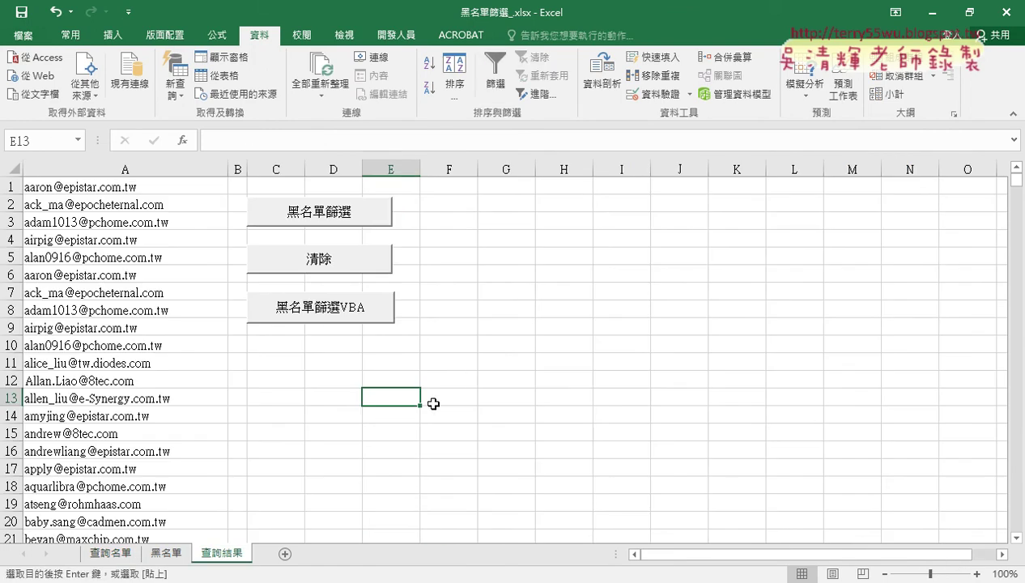
left_click(174, 188)
key("ctrl+v")
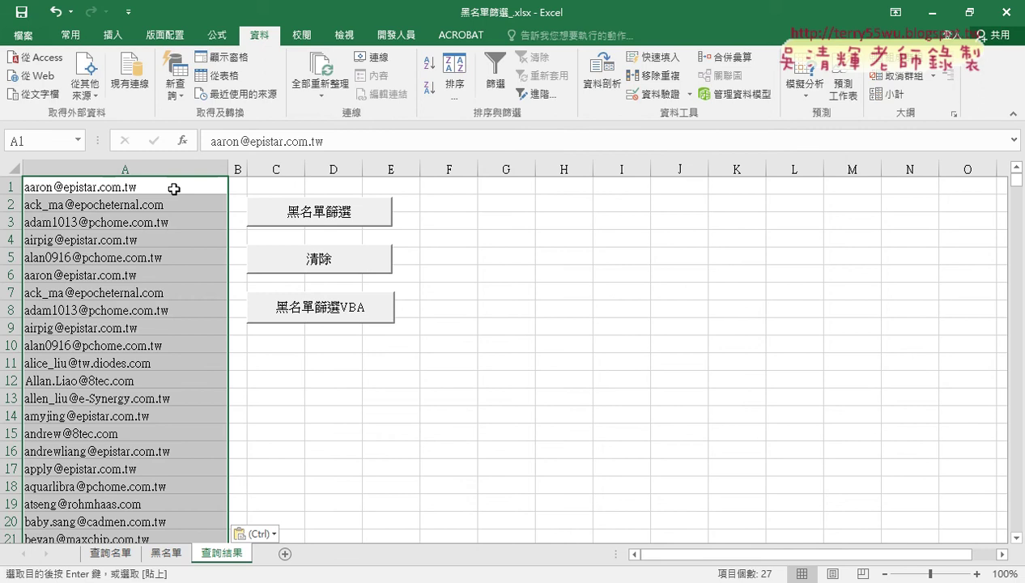
left_click(411, 377)
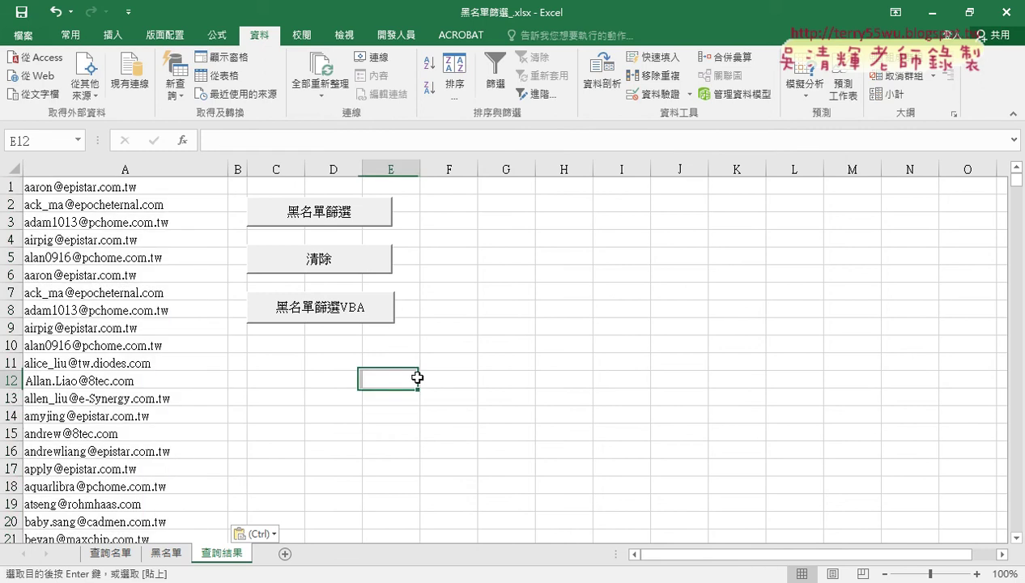
left_click(396, 34)
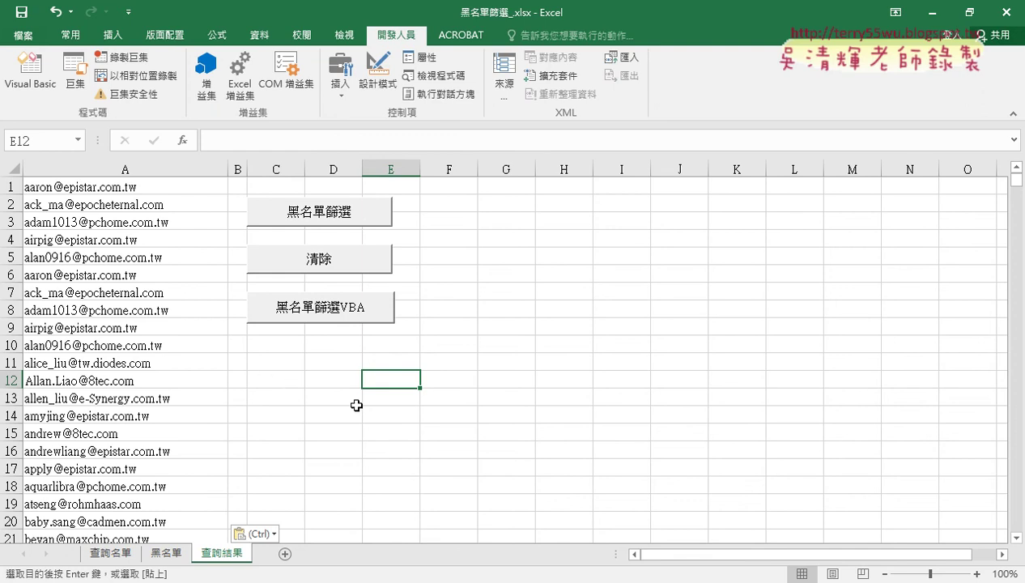
left_click(178, 189)
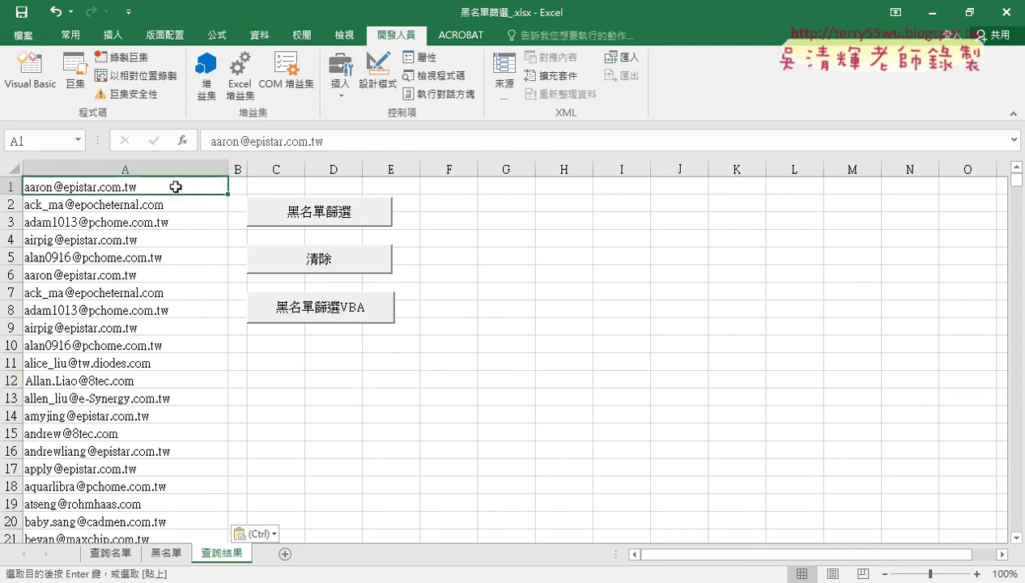
left_click(384, 396)
Turn off the 查詢名單 filter so every row shows, then go back to 查詢結果.
left_click(104, 554)
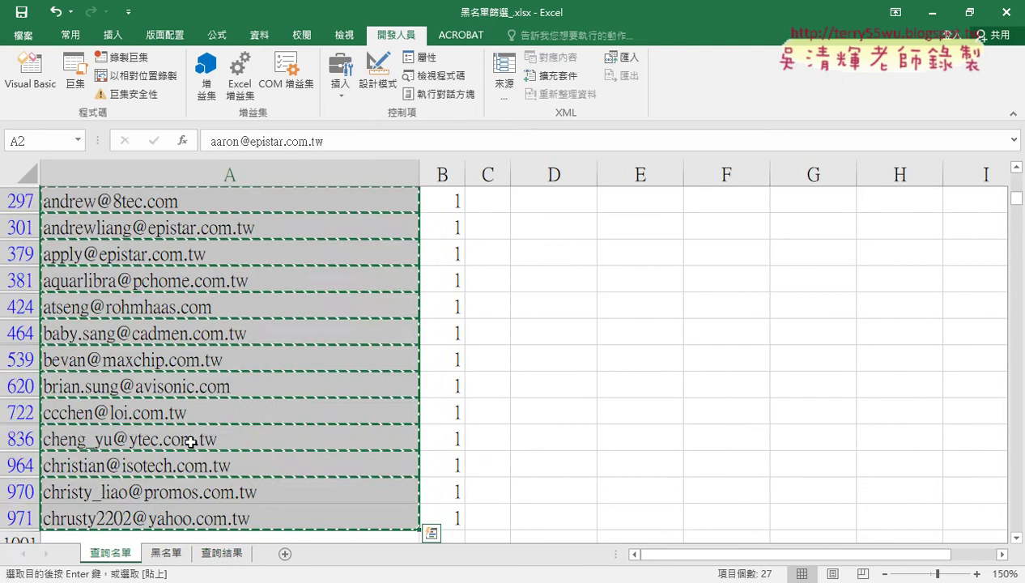
scroll(431, 254, "up", 2)
scroll(482, 279, "up", 3)
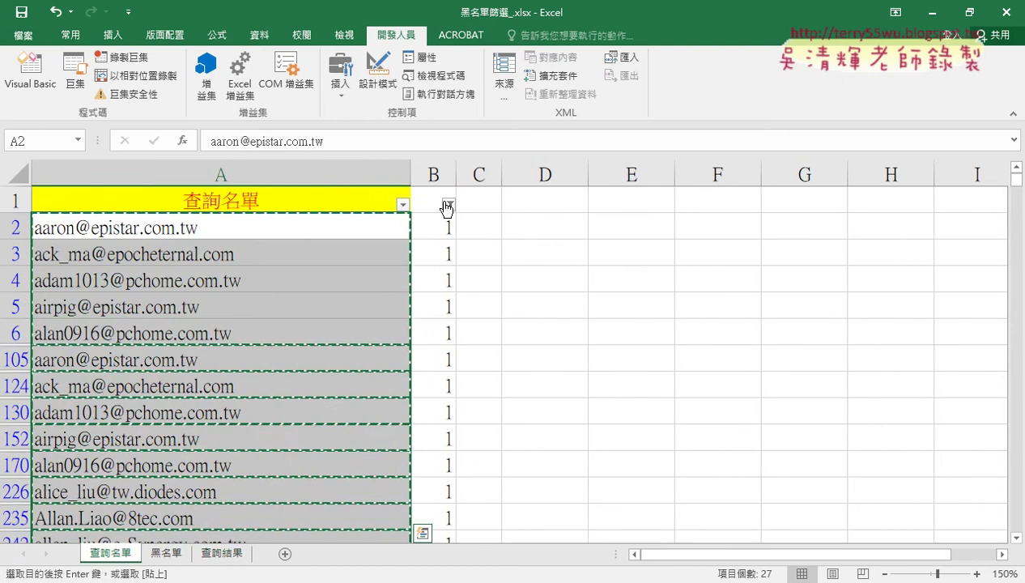
left_click(565, 278)
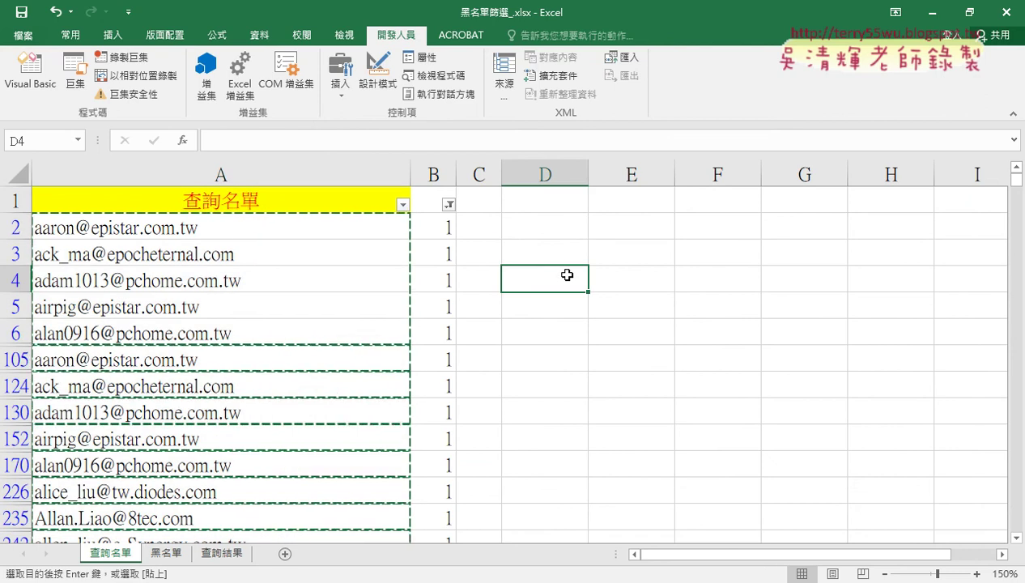
left_click(259, 35)
left_click(494, 74)
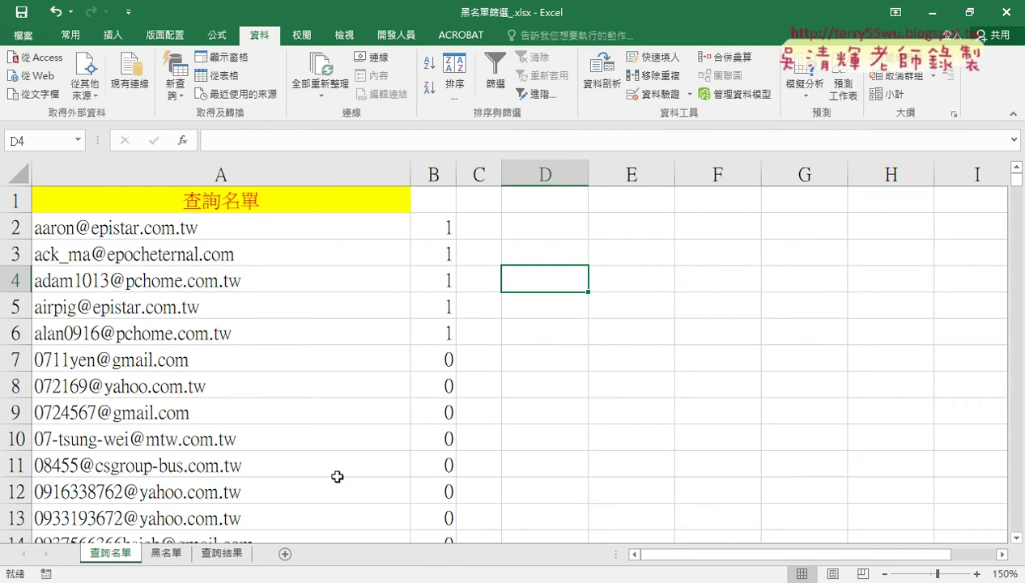
left_click(238, 554)
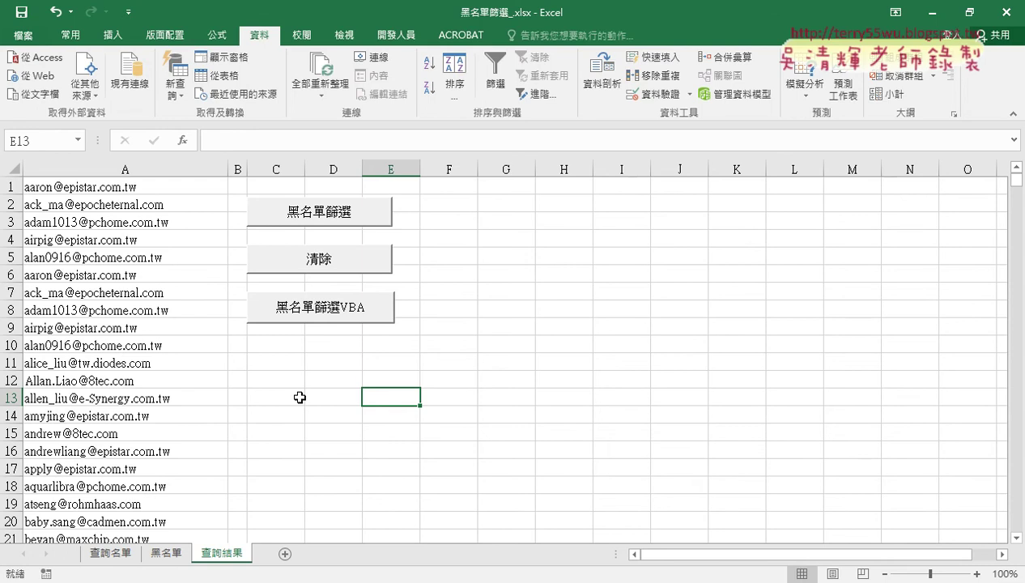
Start recording a macro named 黑名單篩選 in this workbook via Developer > Record Macro.
left_click(394, 37)
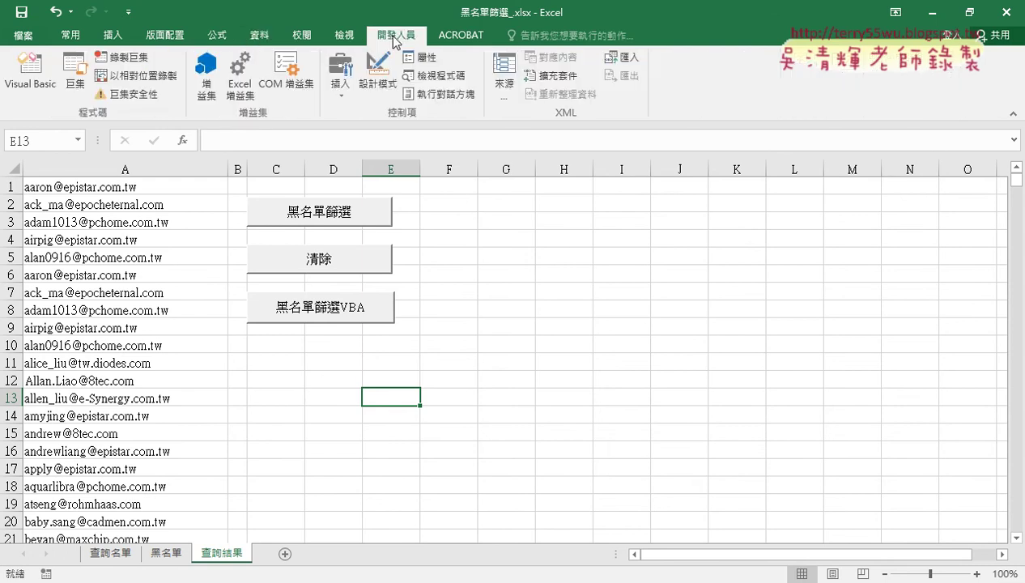
left_click(128, 59)
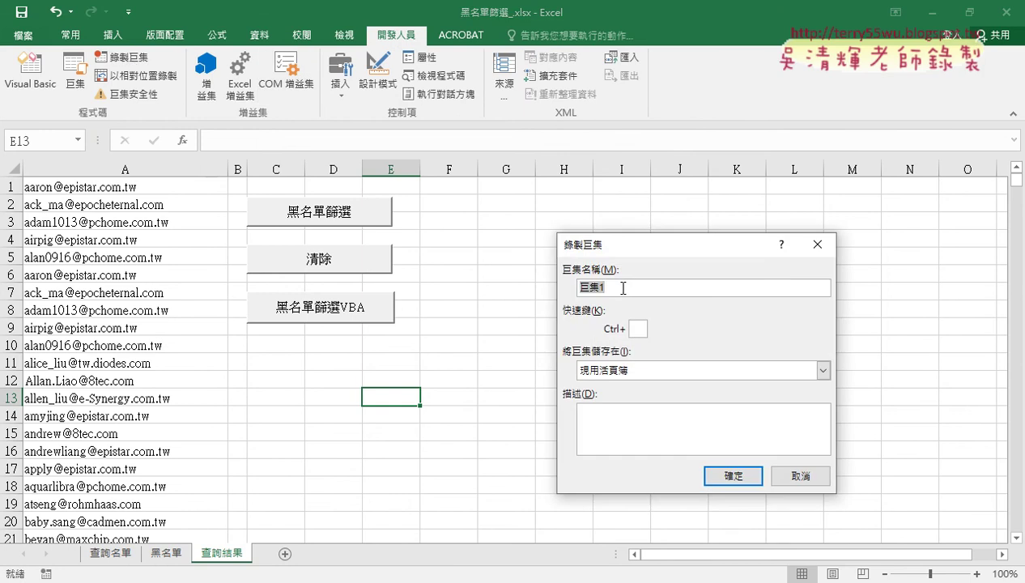
type("ㄈ")
type("名")
type("單篩ㄒㄩ選")
left_click(725, 477)
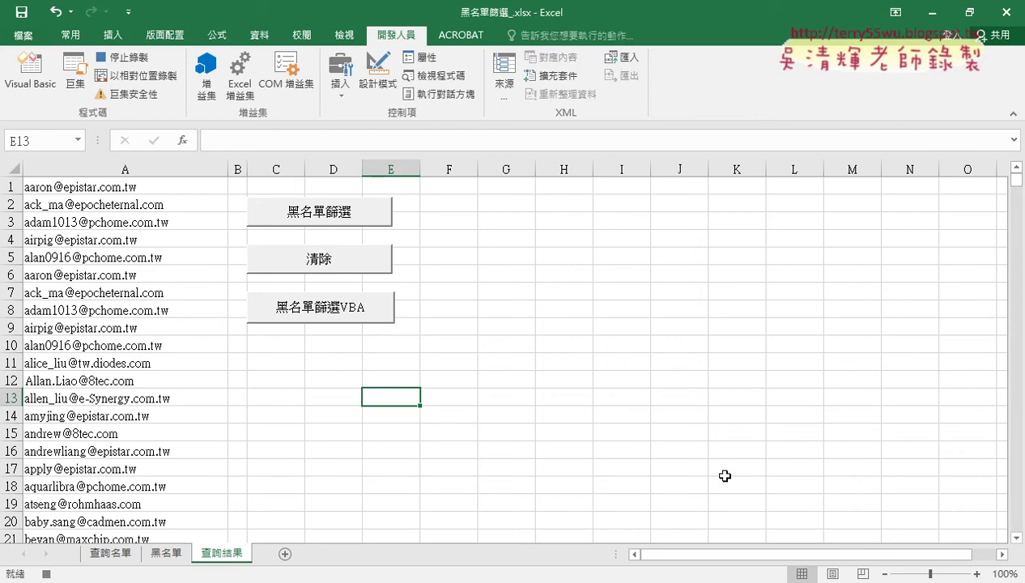
On 查詢名單, re-enter the COUNTIF formula in B2 and fill it down column B.
left_click(112, 554)
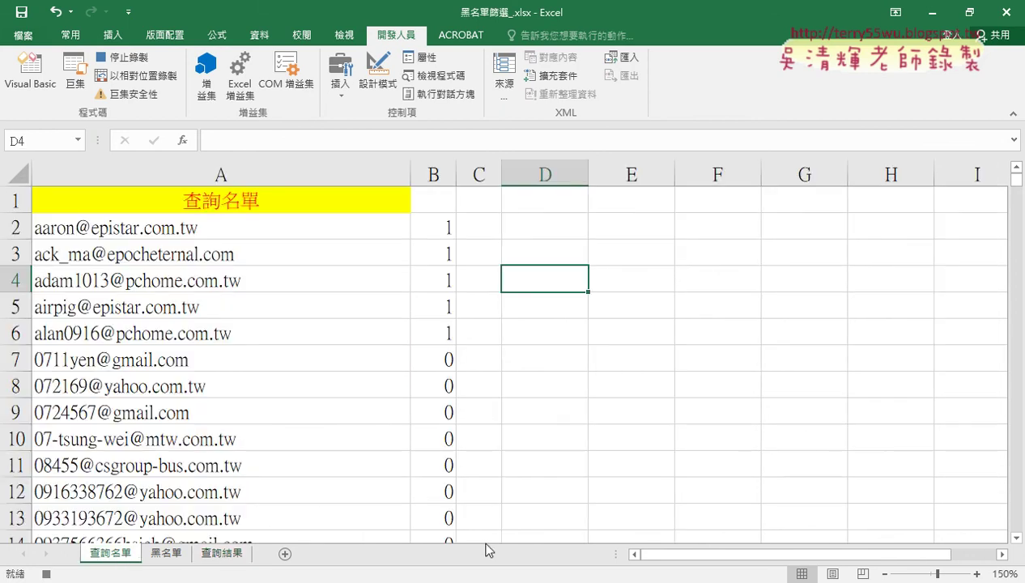
left_click(434, 226)
left_click(243, 141)
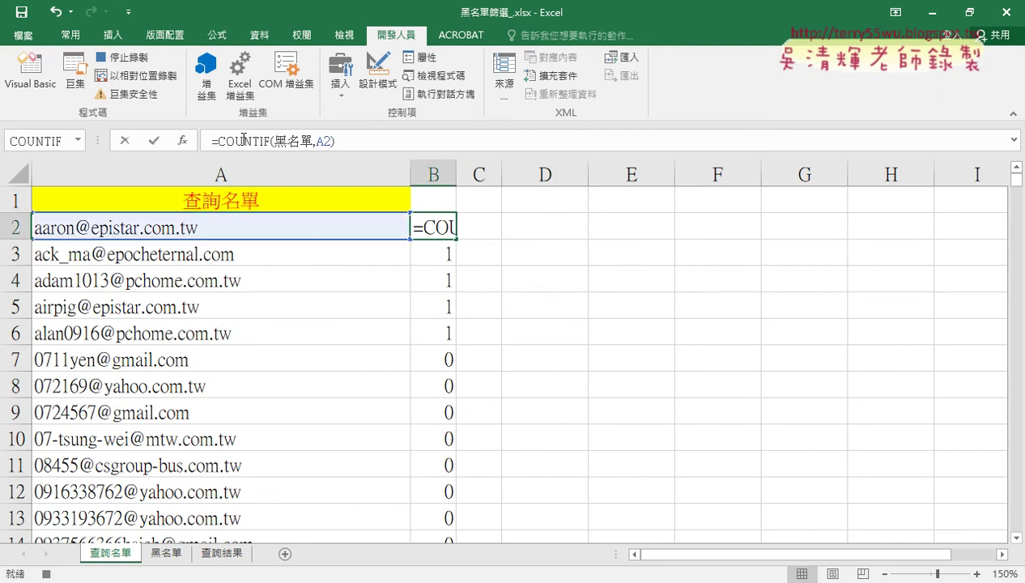
left_click(153, 143)
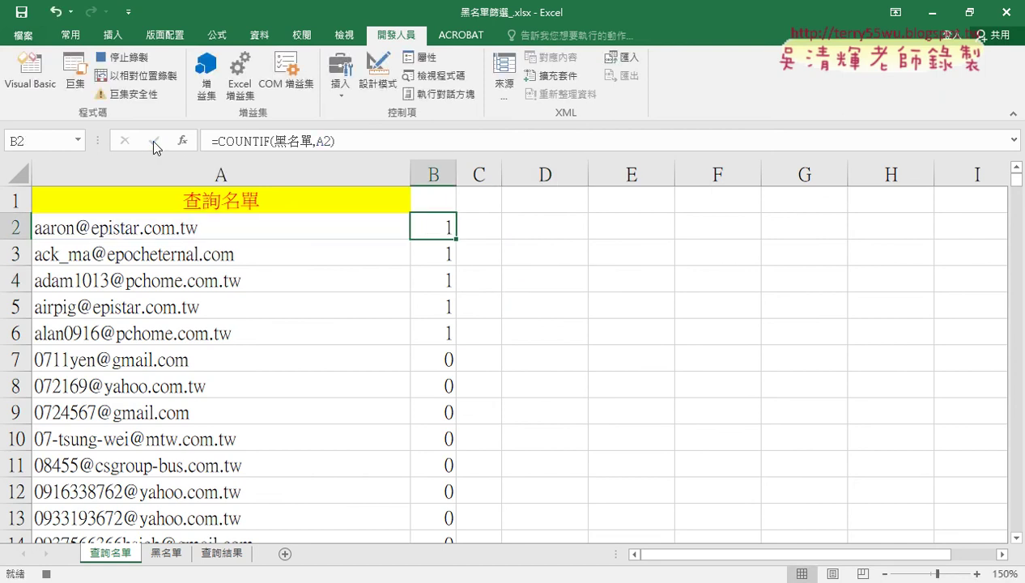
double_click(455, 239)
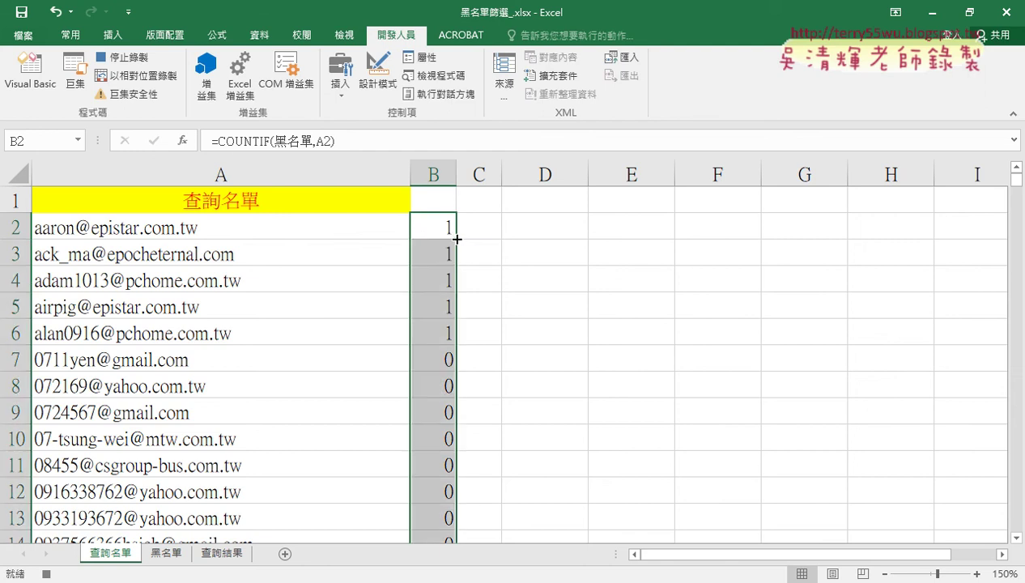
Turn on the Data filter and filter column B to show only the value 1.
left_click(431, 199)
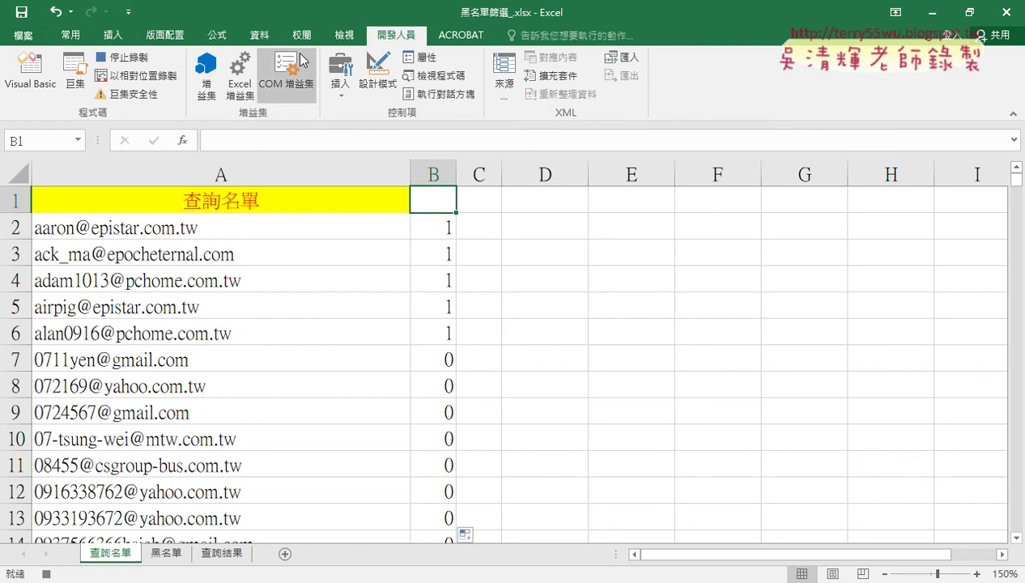
left_click(259, 35)
left_click(492, 85)
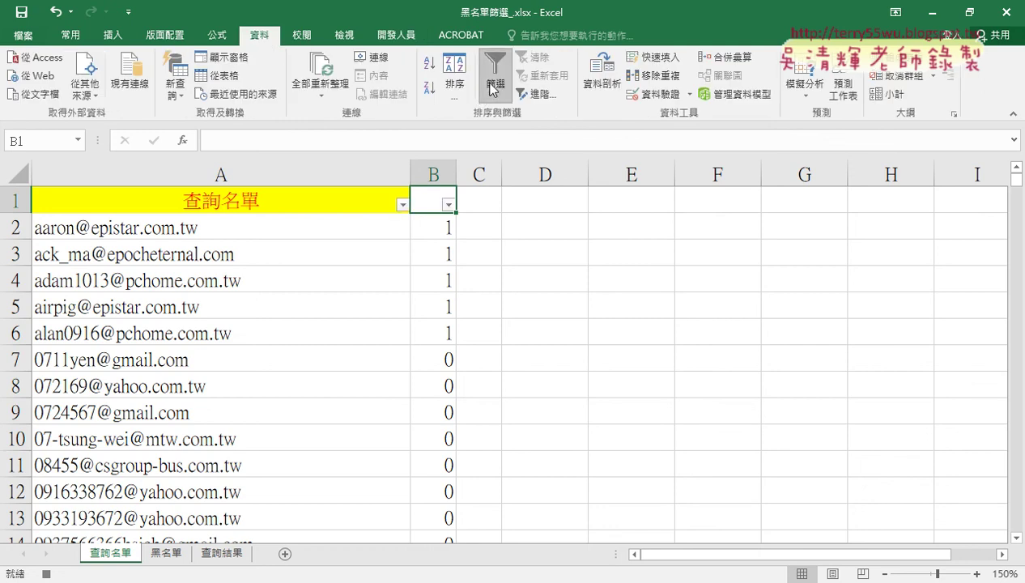
left_click(448, 204)
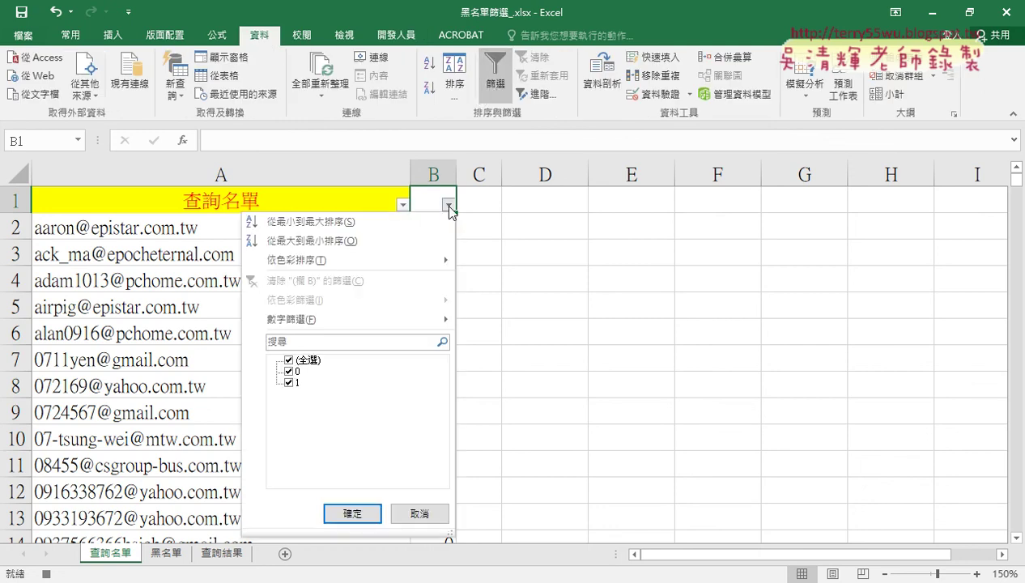
left_click(289, 372)
left_click(354, 513)
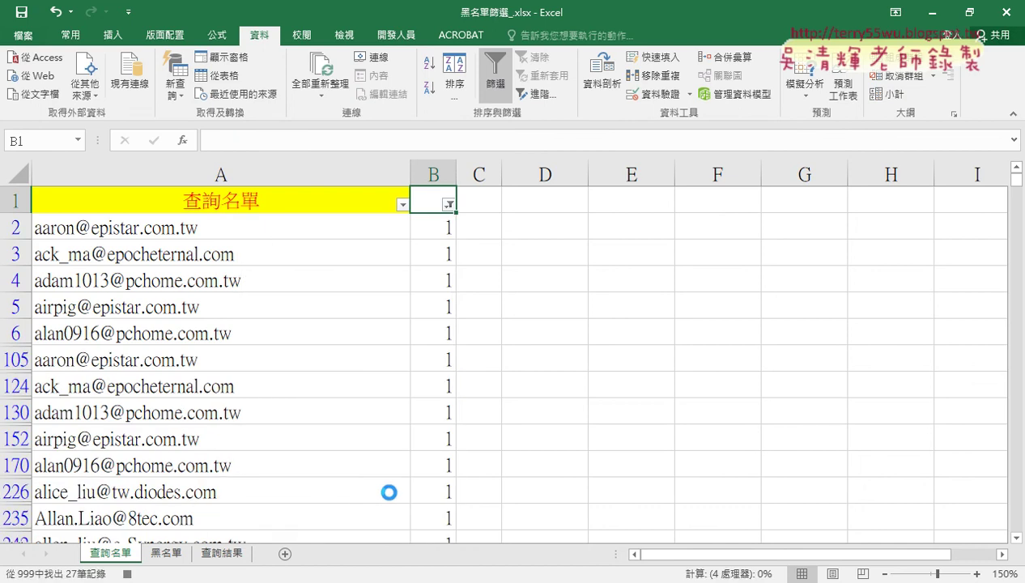
Copy the 27 filtered addresses from column A and paste them at 查詢結果!A1.
left_click(322, 225)
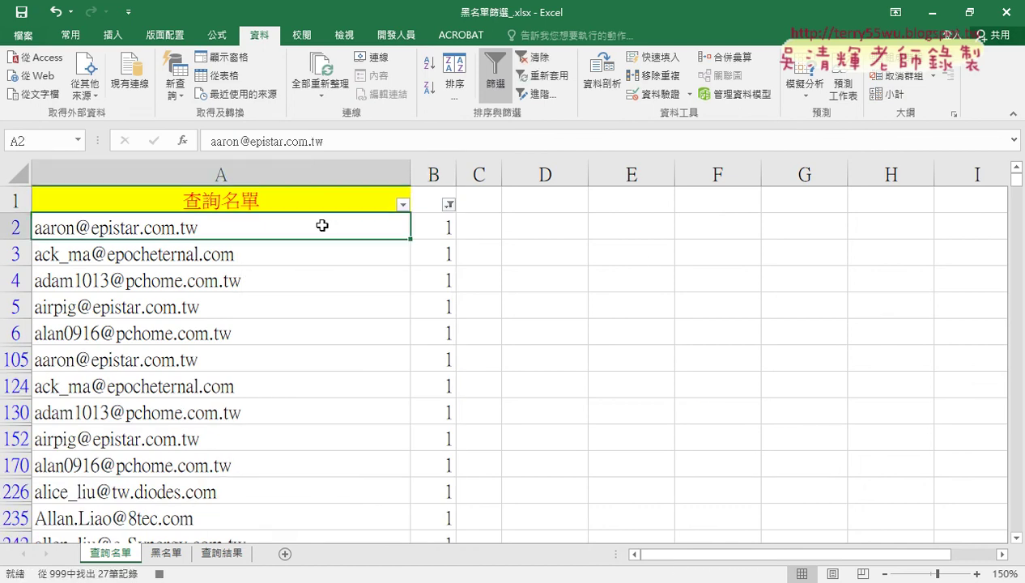
key("ctrl+shift+Down")
key("ctrl+c")
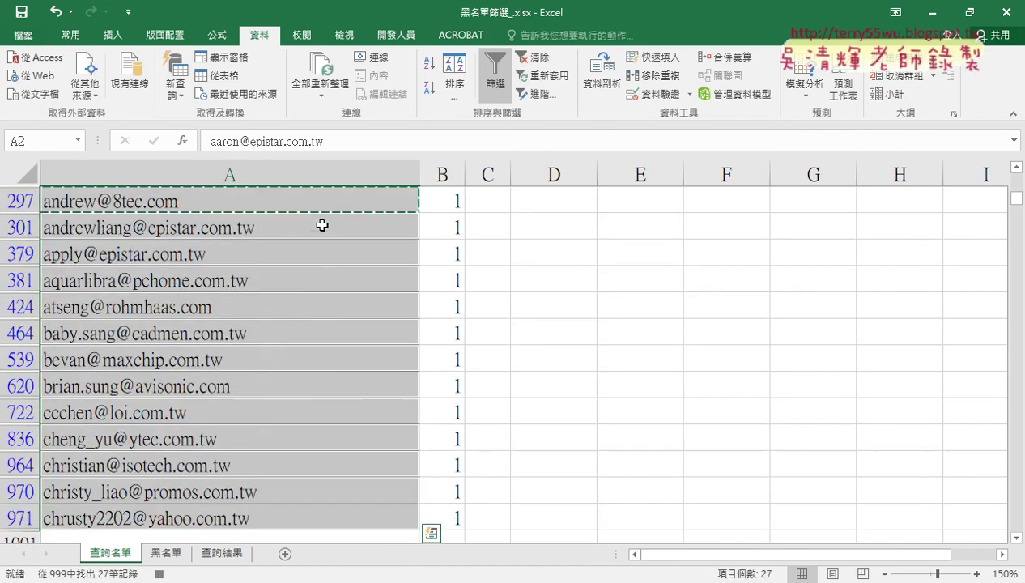
left_click(226, 555)
left_click(156, 187)
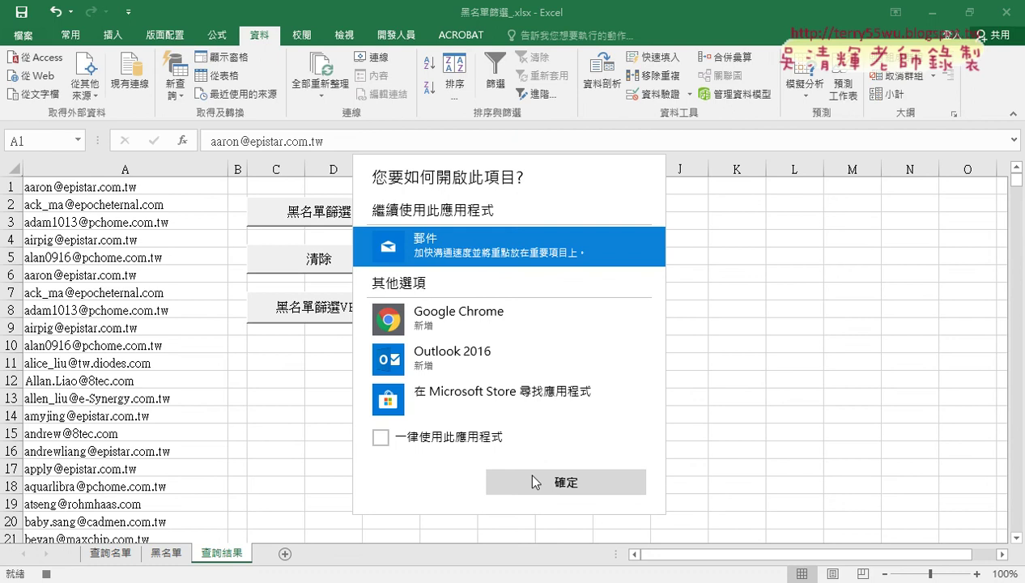
left_click(556, 482)
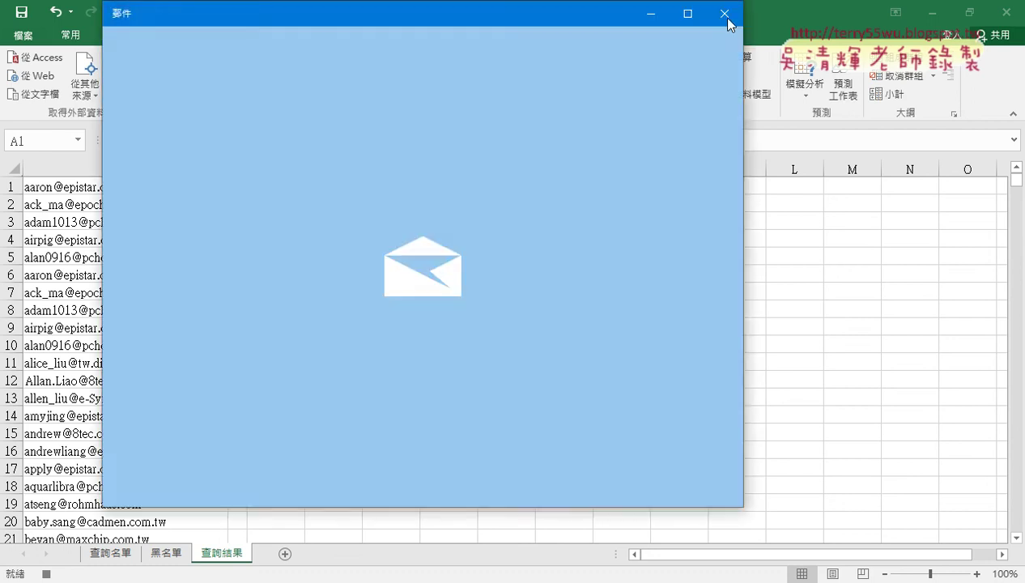
left_click(725, 15)
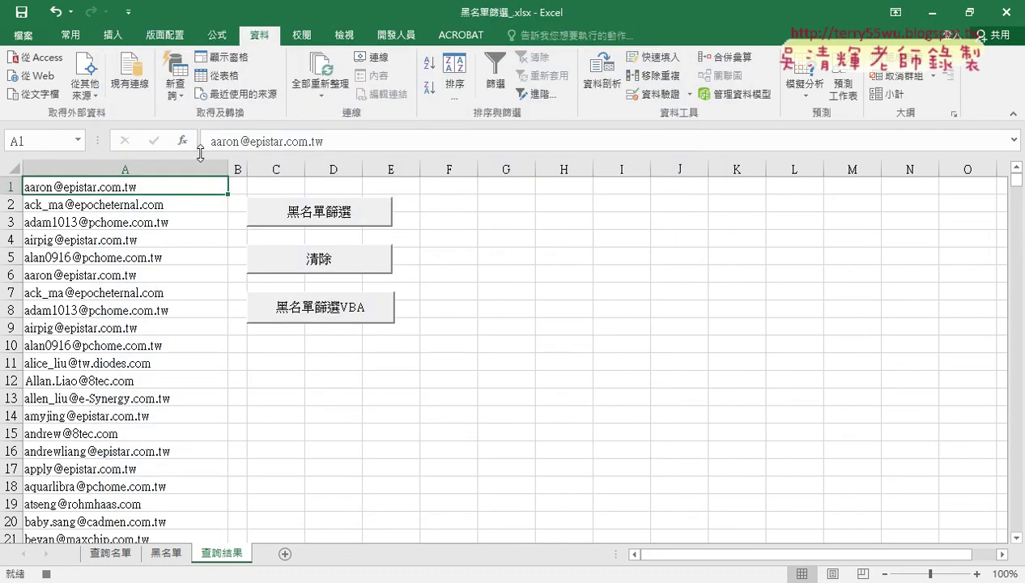
key("ctrl+v")
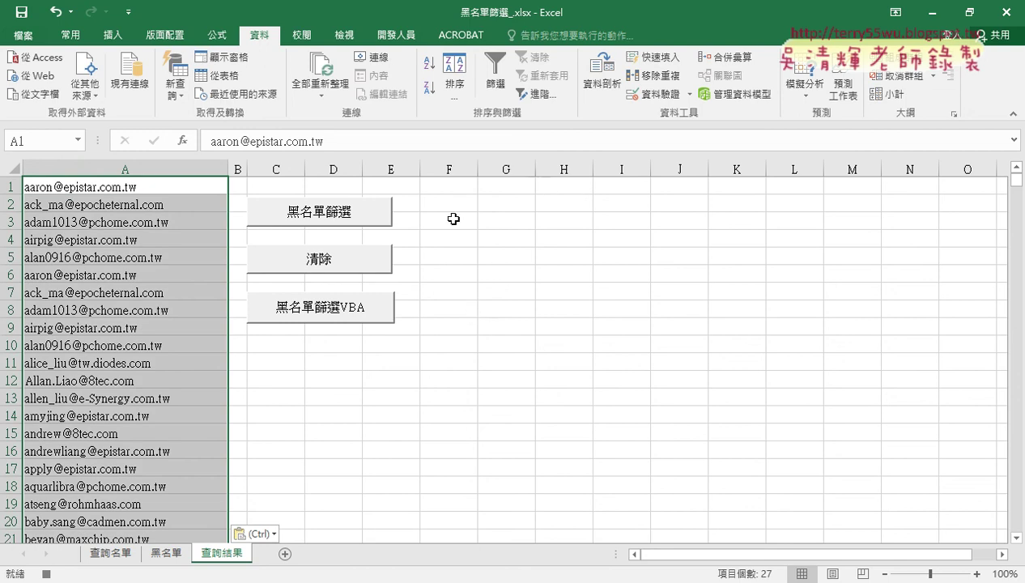
Clear the selections on 查詢結果 and open the Record Macro dialog, default name 巨集2.
left_click(384, 45)
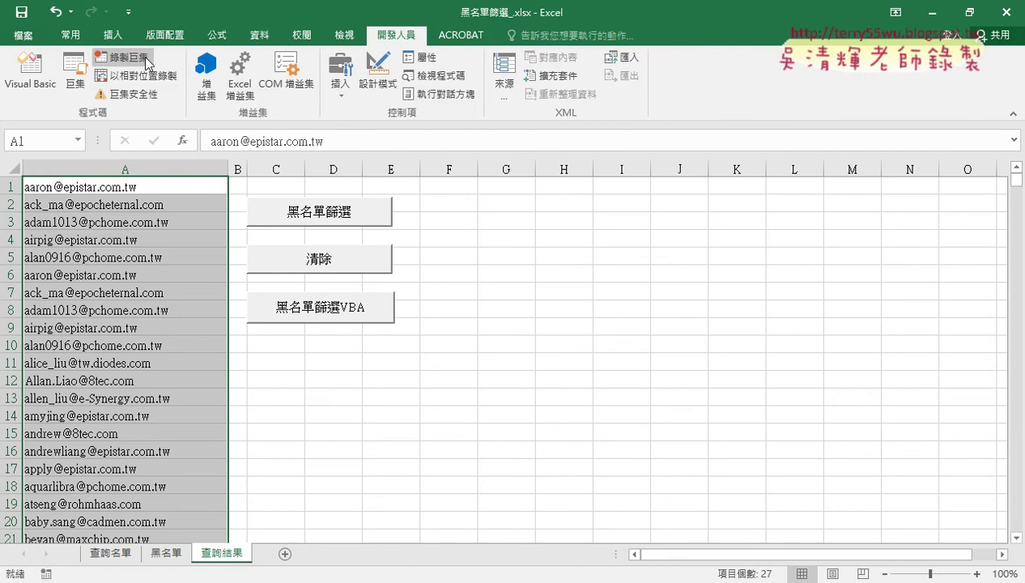
left_click(508, 291)
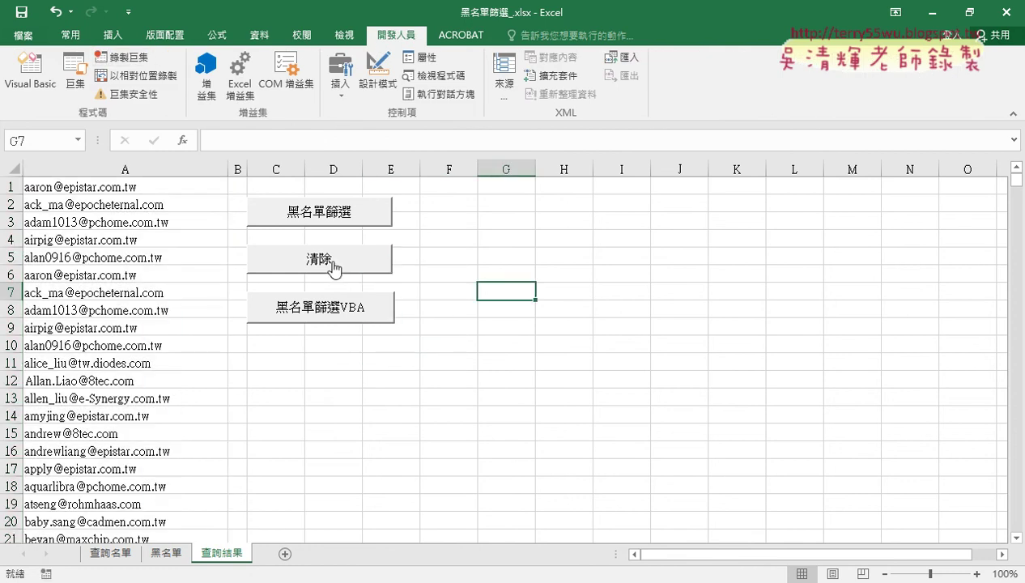
left_click(195, 188)
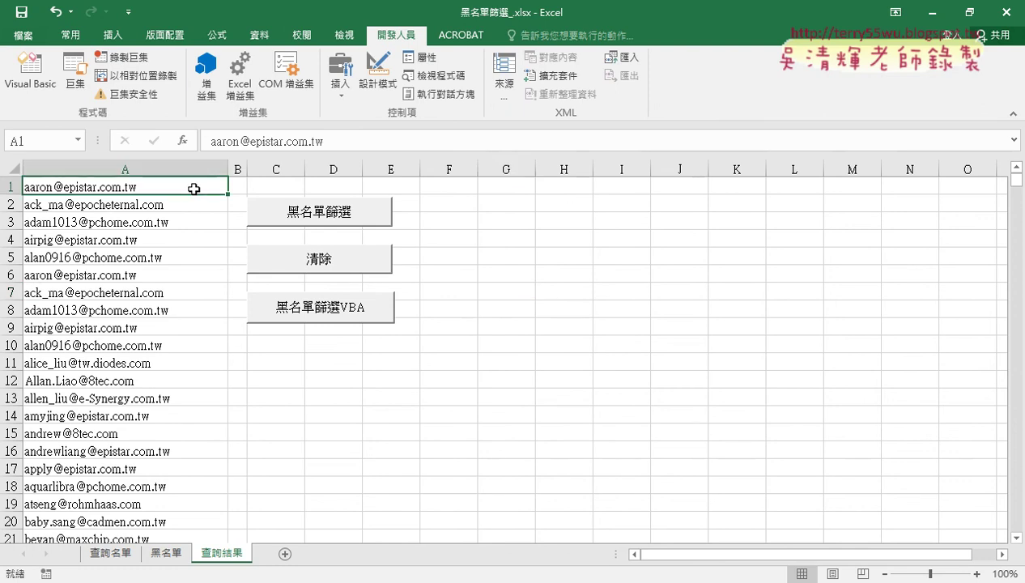
key("ctrl+shift+End")
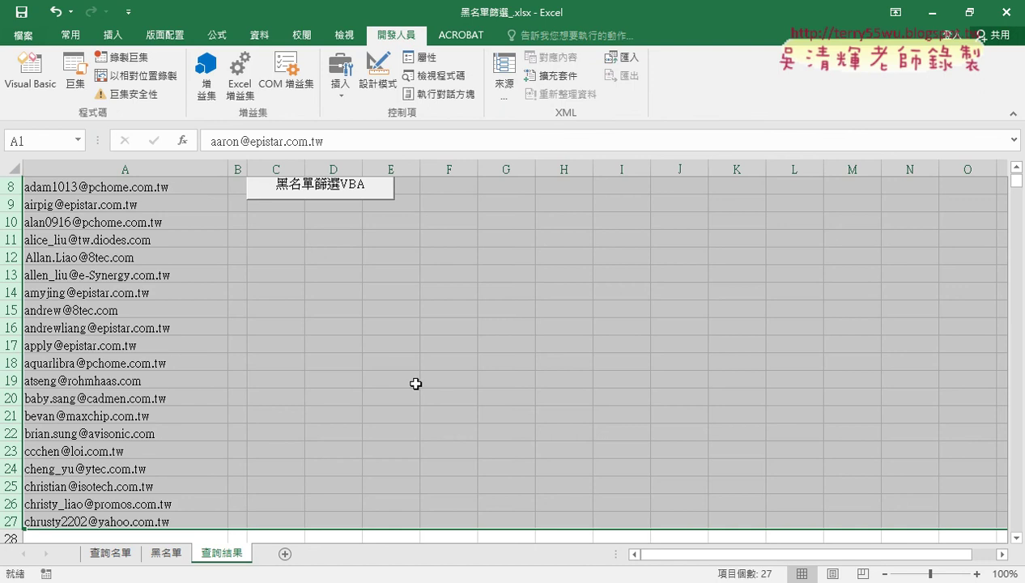
left_click(438, 398)
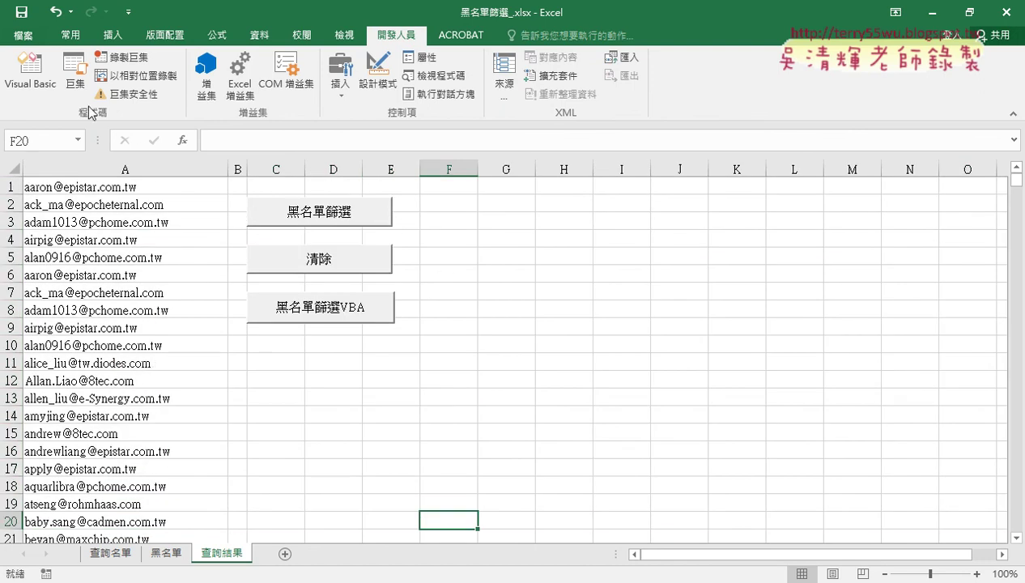
left_click(123, 58)
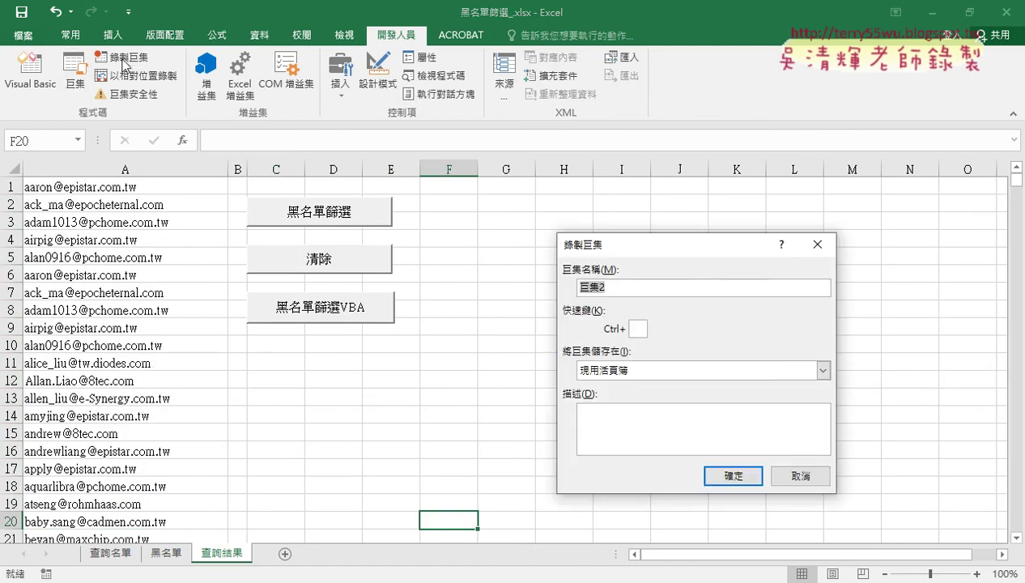
Start recording a new macro named 清除.
left_click(800, 475)
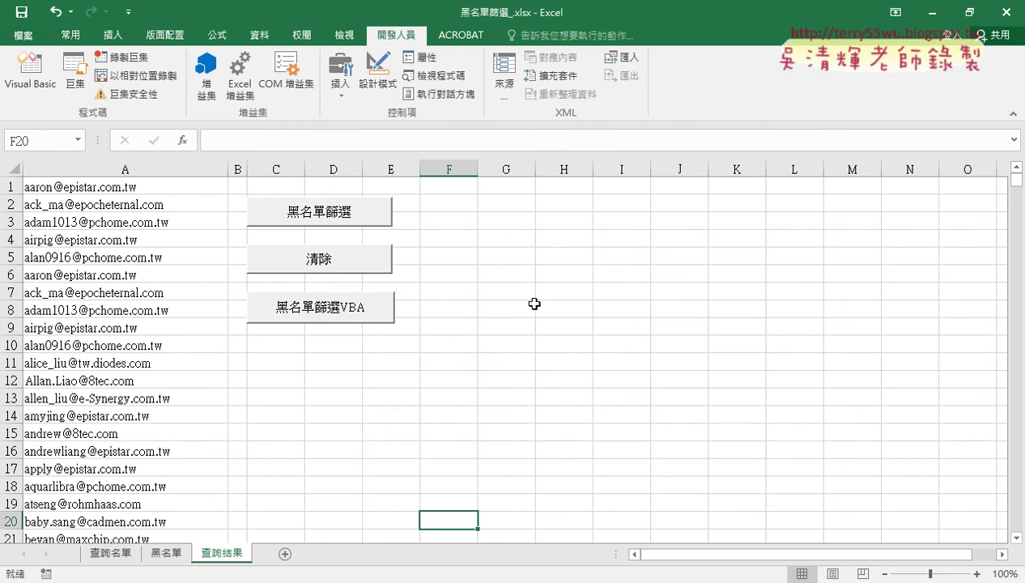
left_click(530, 305)
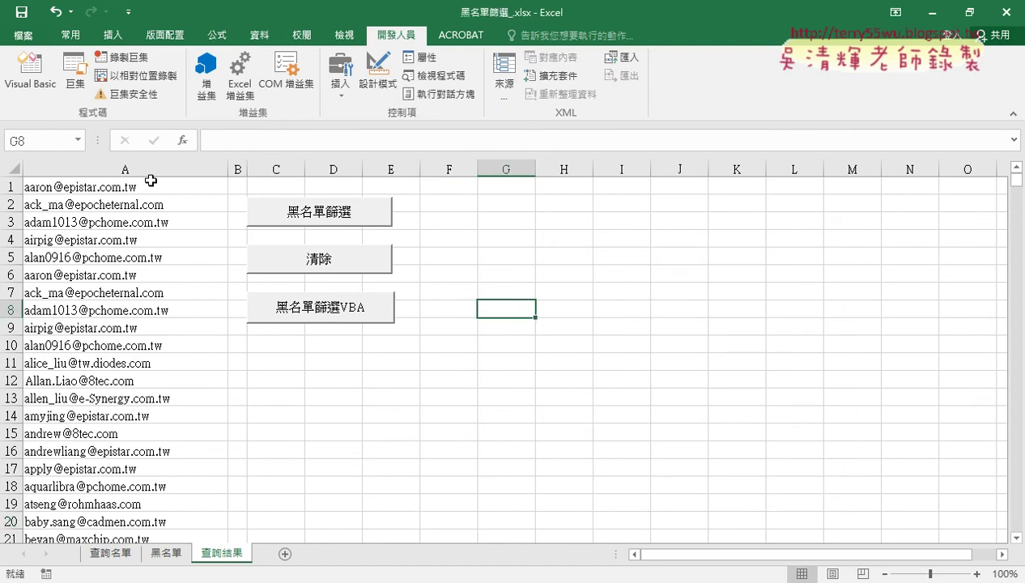
left_click(123, 58)
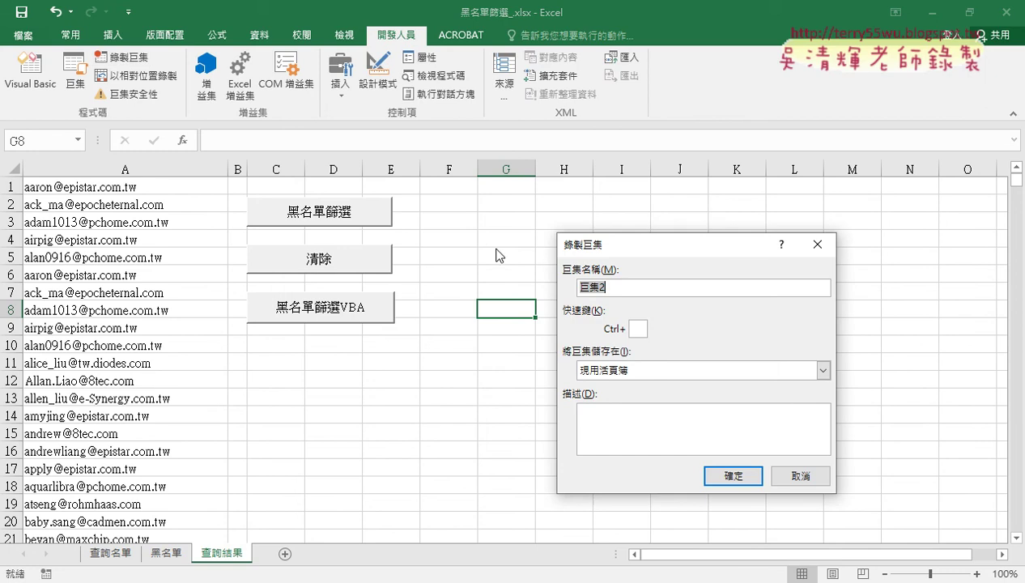
type("清除")
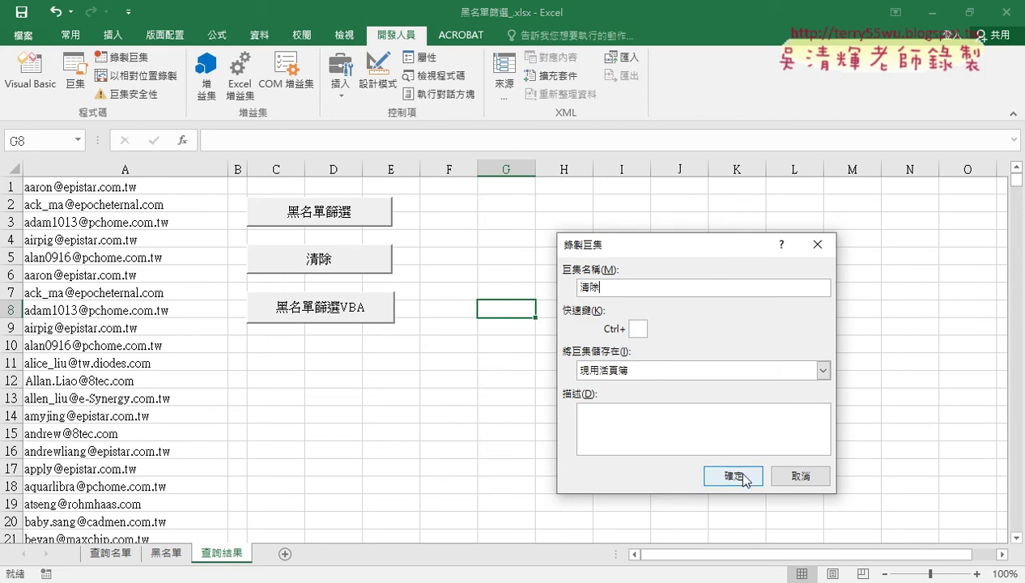
left_click(713, 472)
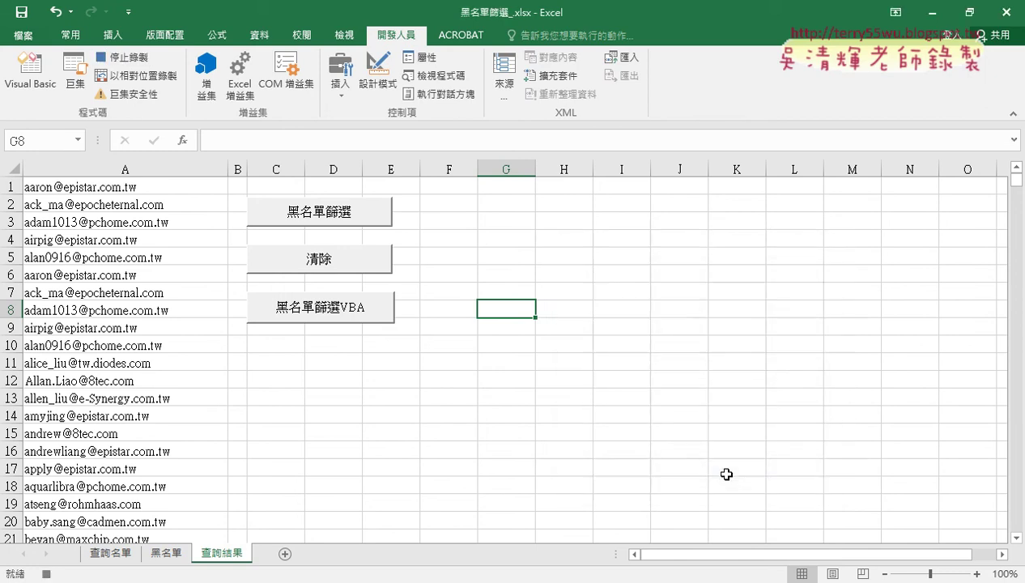
Select A1 down to the last email, delete the addresses, then stop recording.
left_click(187, 188)
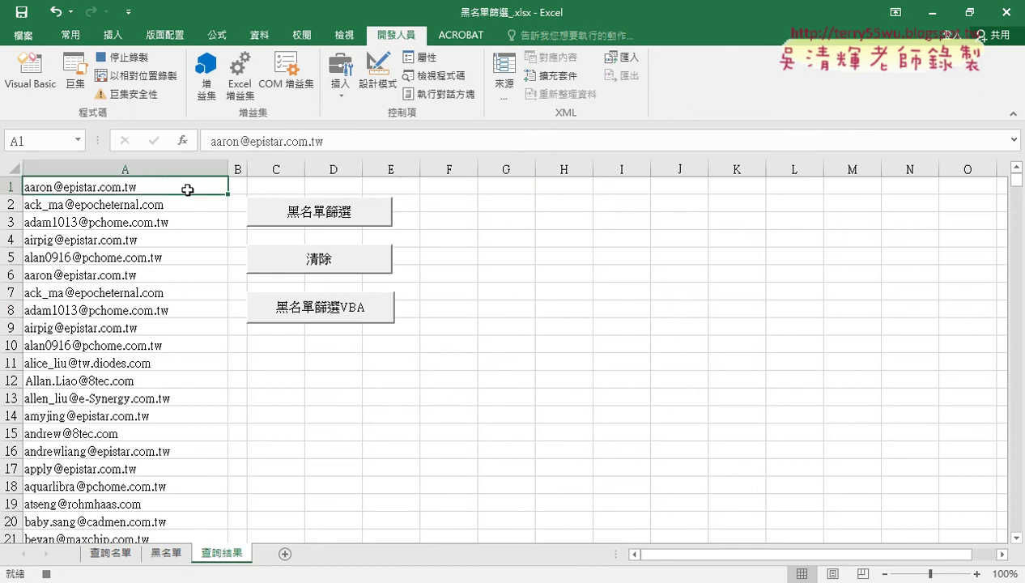
key("ctrl+shift+Down")
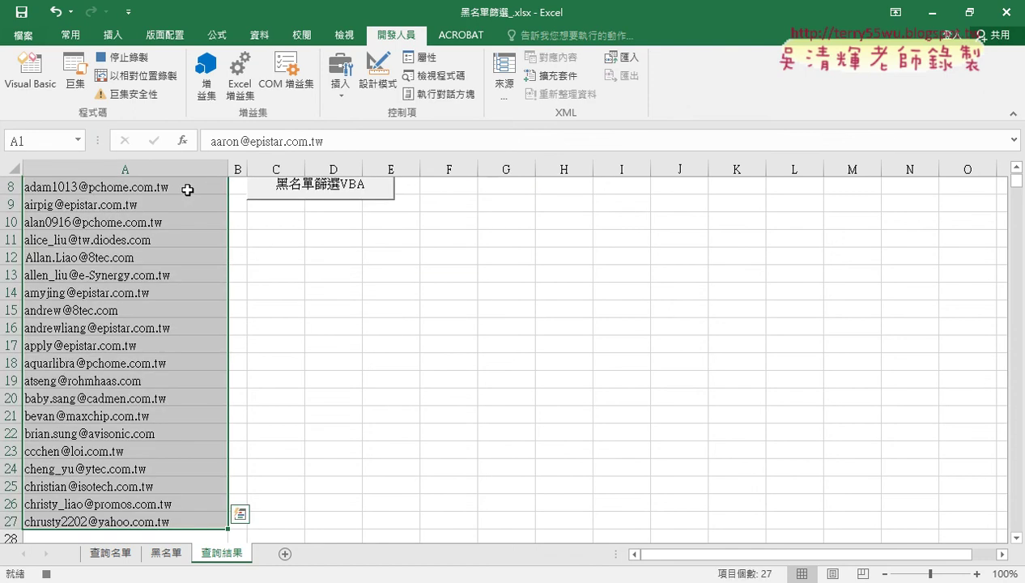
key("Delete")
scroll(186, 189, "up", 3)
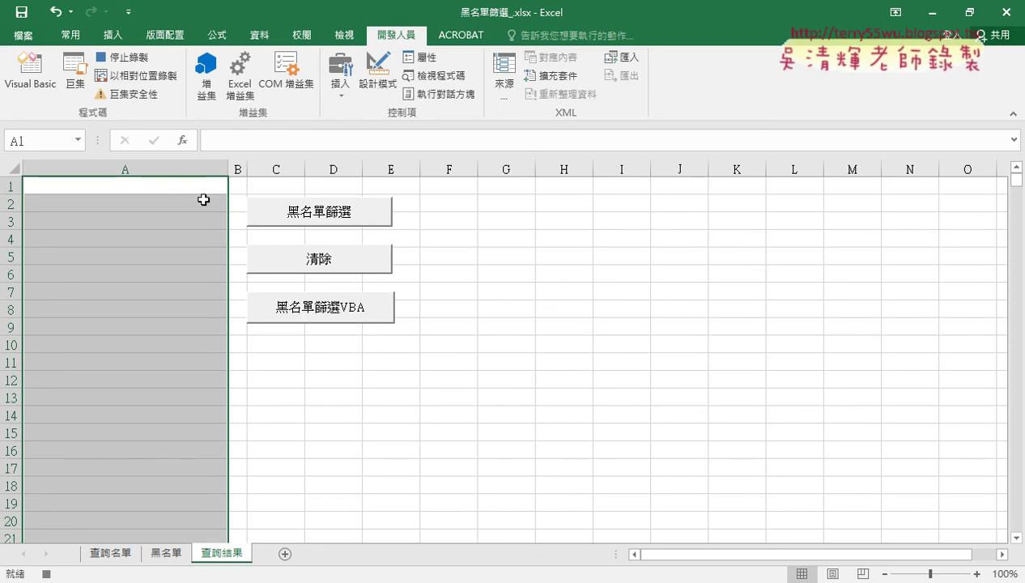
left_click(140, 60)
left_click(507, 271)
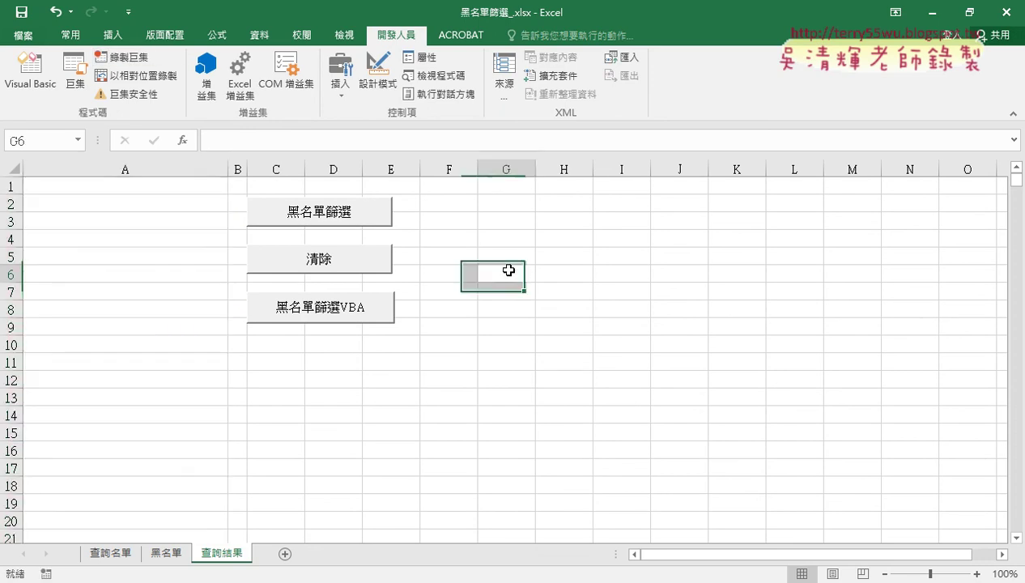
Run 黑名單篩選 from the Macros list and choose Debug on run-time error 9.
left_click(76, 77)
left_click(591, 281)
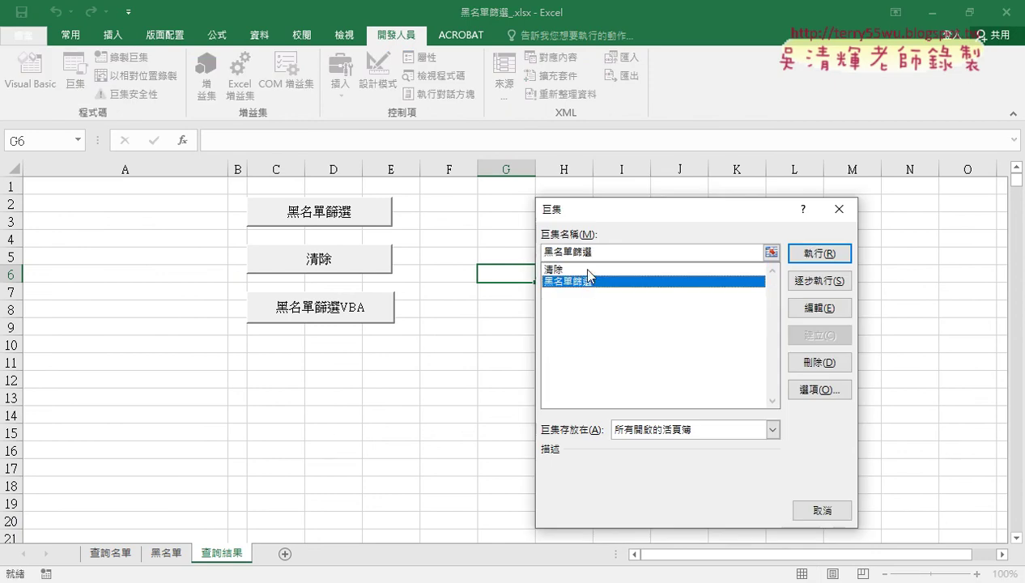
left_click(587, 270)
left_click(589, 283)
left_click(812, 256)
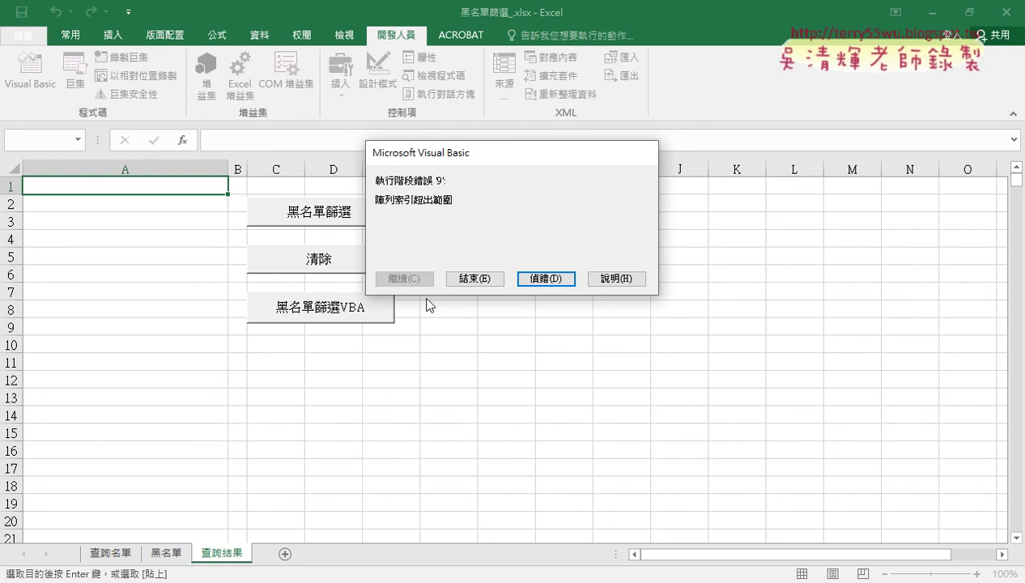
left_click(546, 279)
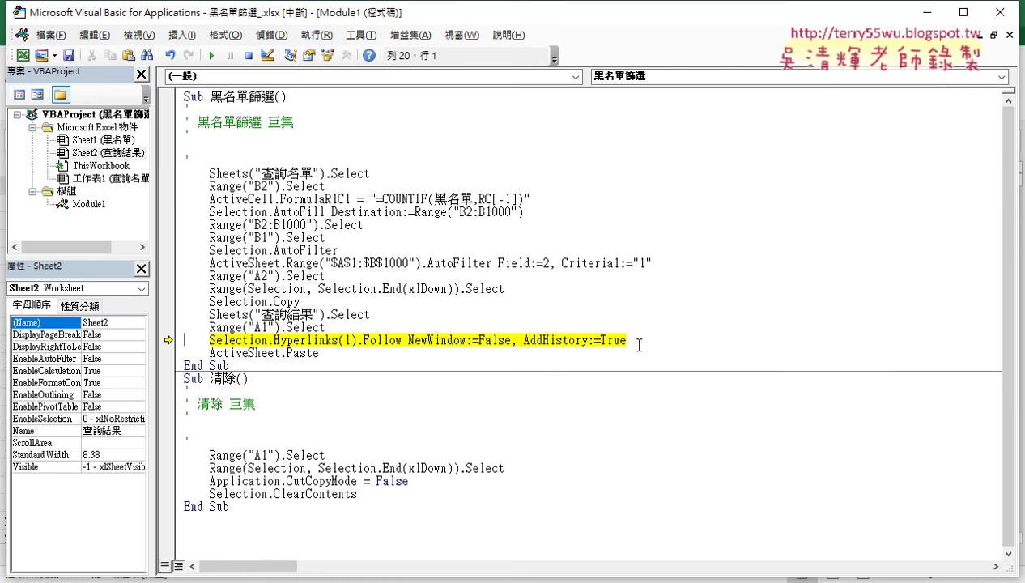
Delete the Selection.Hyperlinks(1).Follow line and narrow the VBA editor window.
left_click_drag(638, 341, 185, 340)
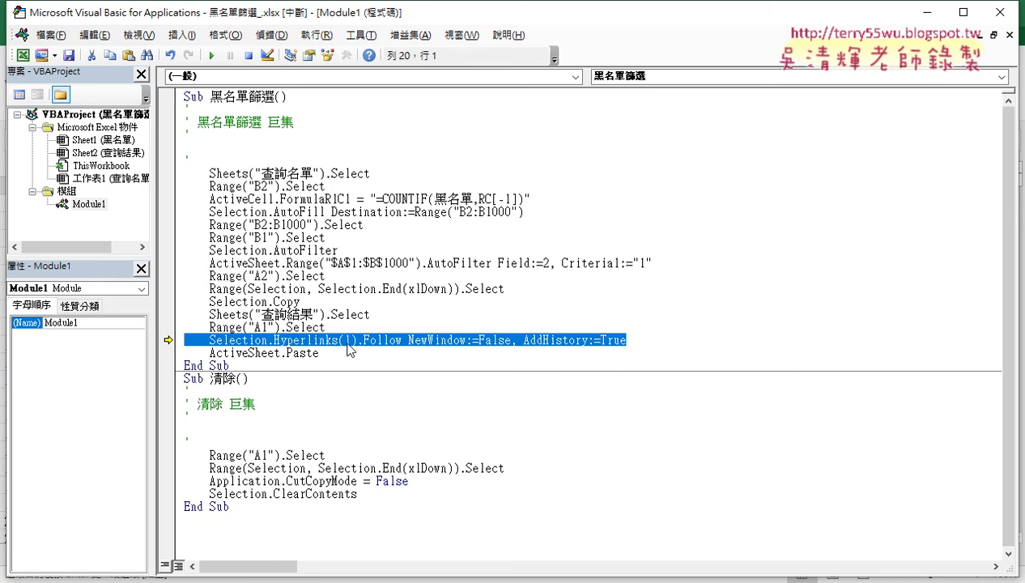
key("Delete")
key("Delete")
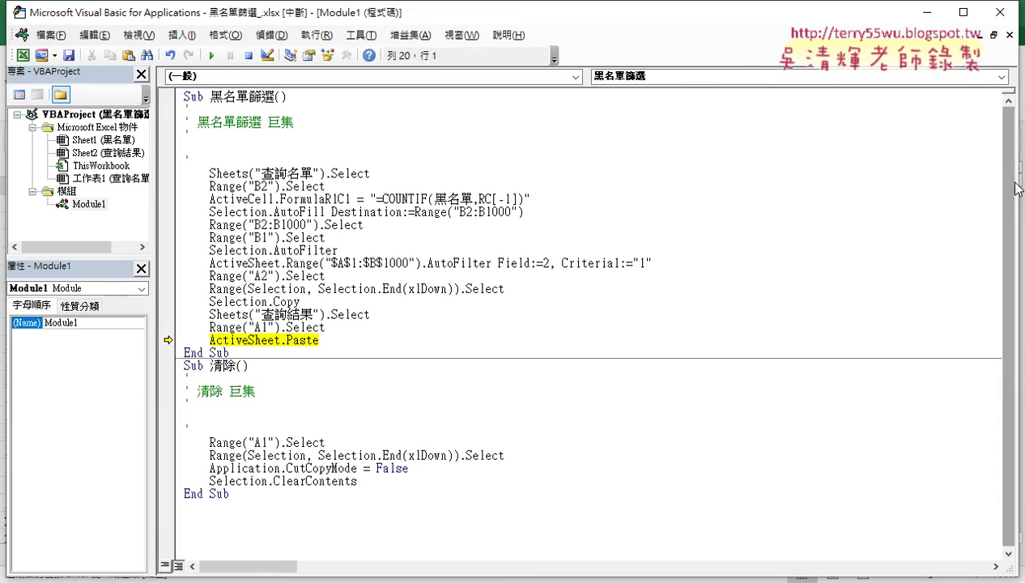
left_click_drag(1016, 188, 625, 188)
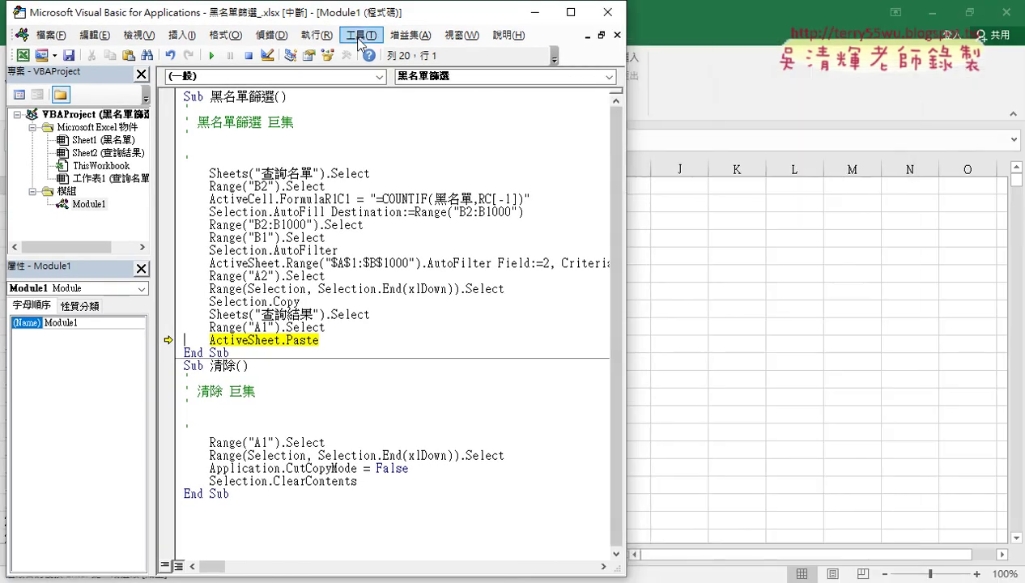
Move the VBA window right and continue the paused 黑名單篩選 macro to finish pasting.
left_click_drag(324, 12, 671, 12)
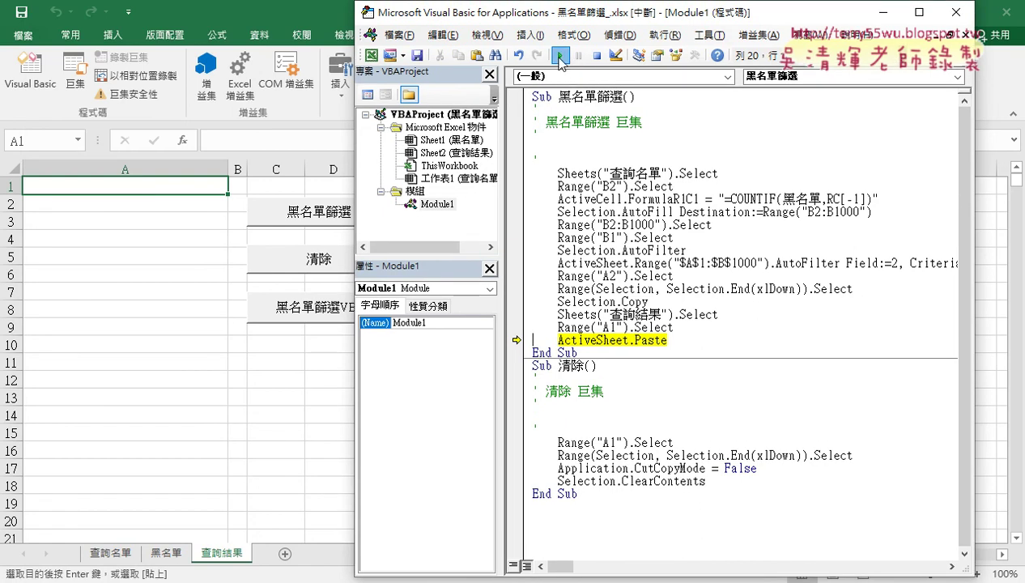
left_click(559, 56)
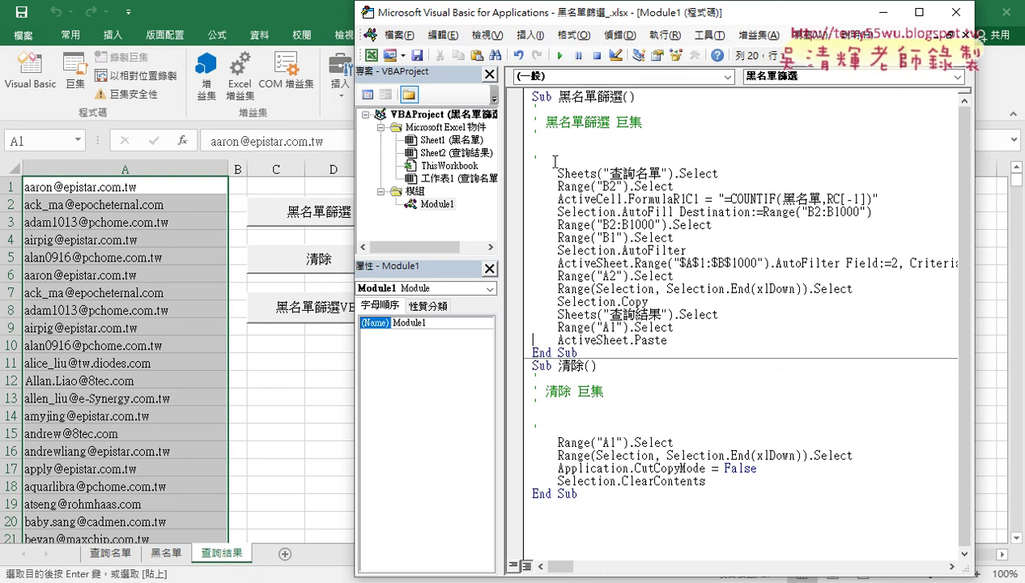
left_click_drag(555, 162, 522, 109)
Delete the opening comment lines from both the 黑名單篩選 and 清除 macros.
key("Delete")
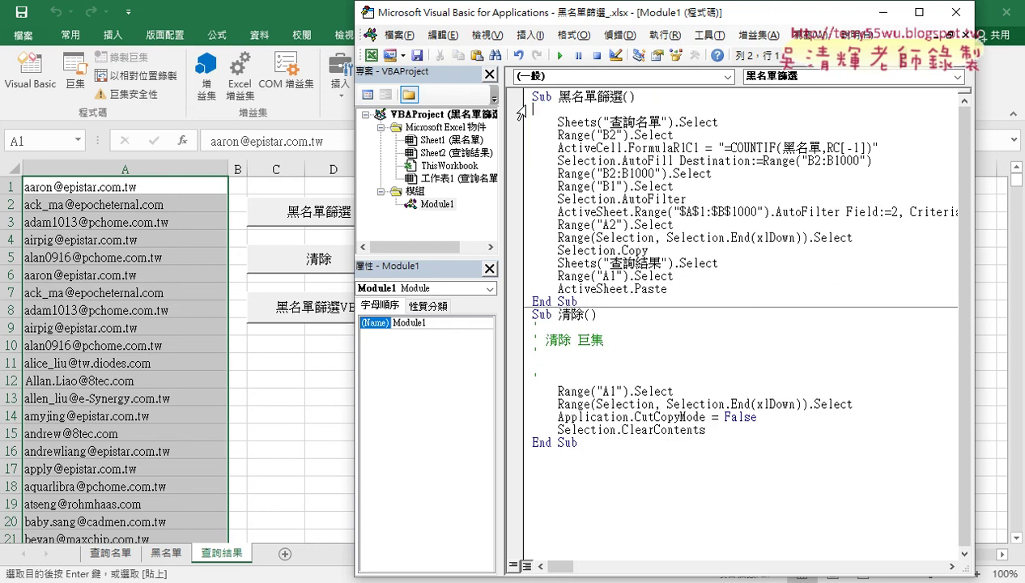
key("Delete")
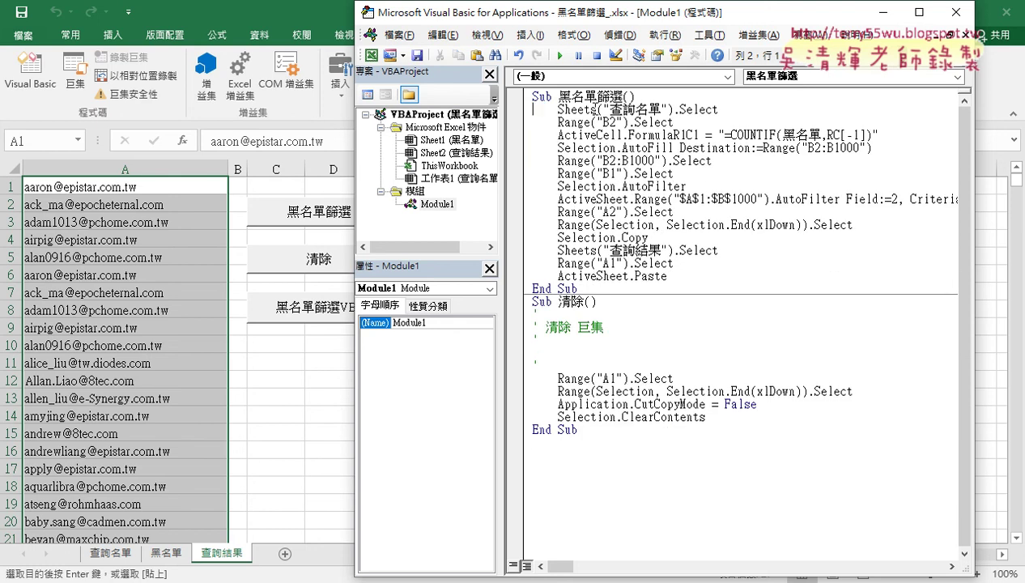
left_click_drag(596, 109, 603, 278)
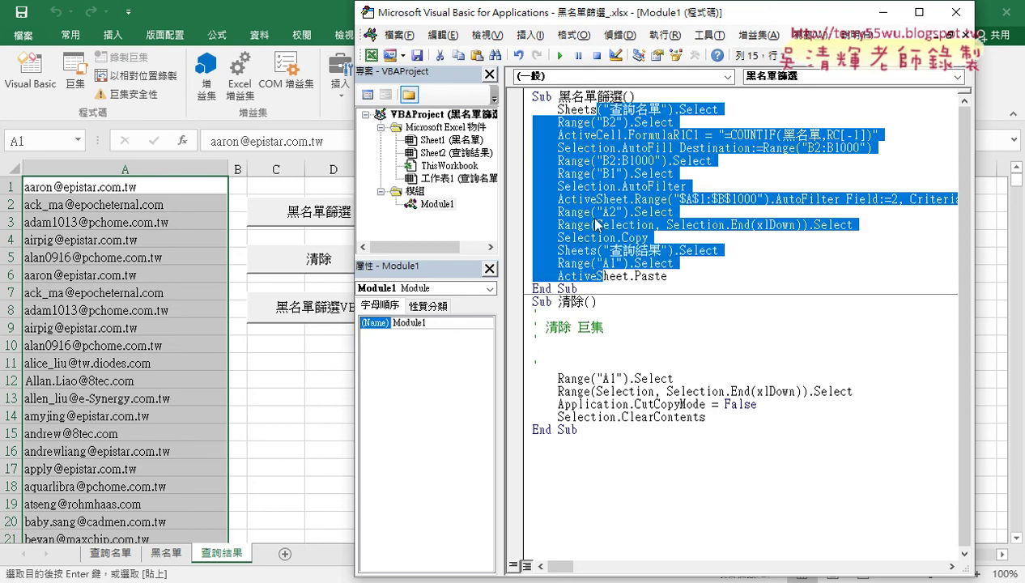
left_click_drag(586, 364, 522, 323)
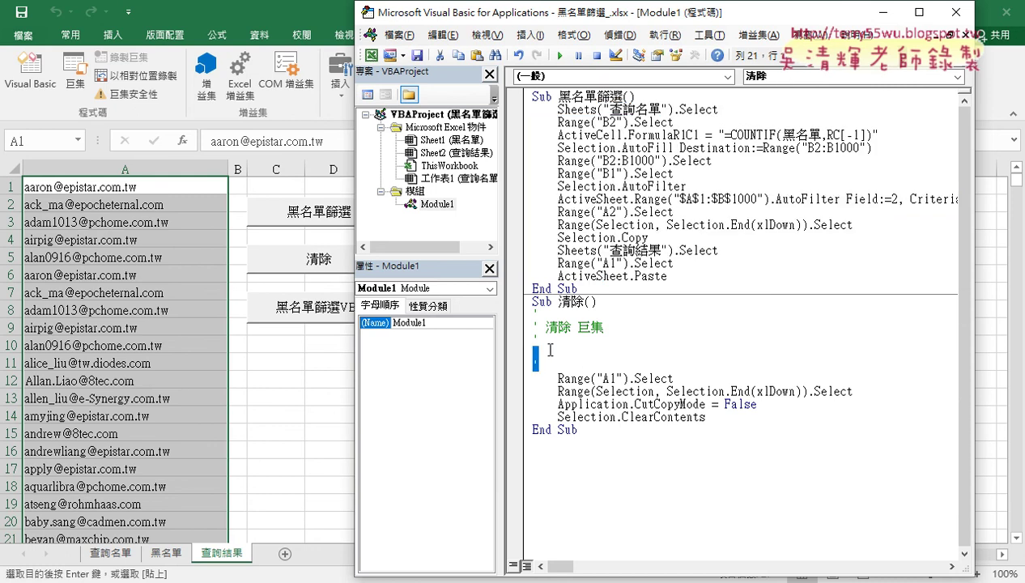
key("Delete")
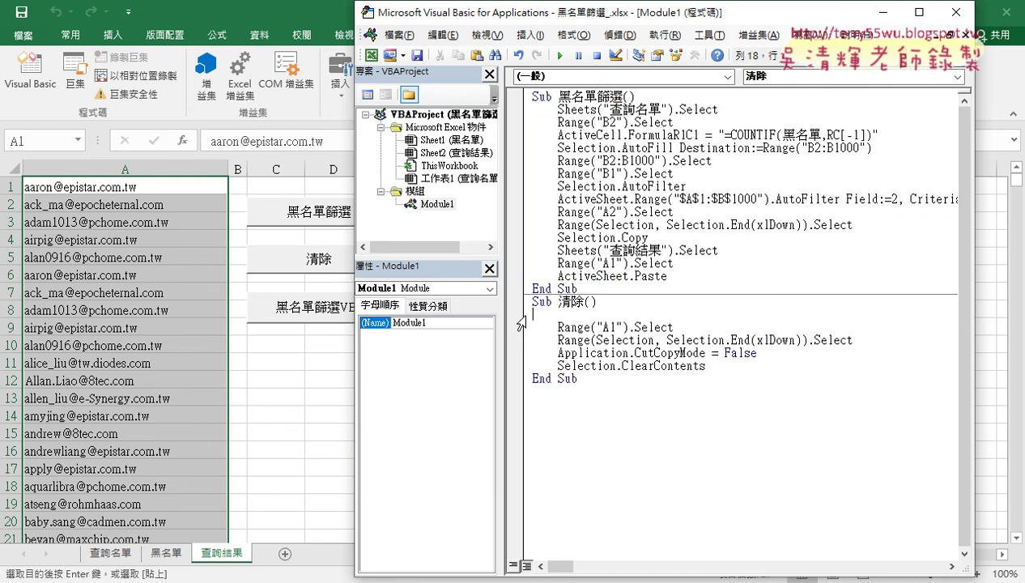
key("Delete")
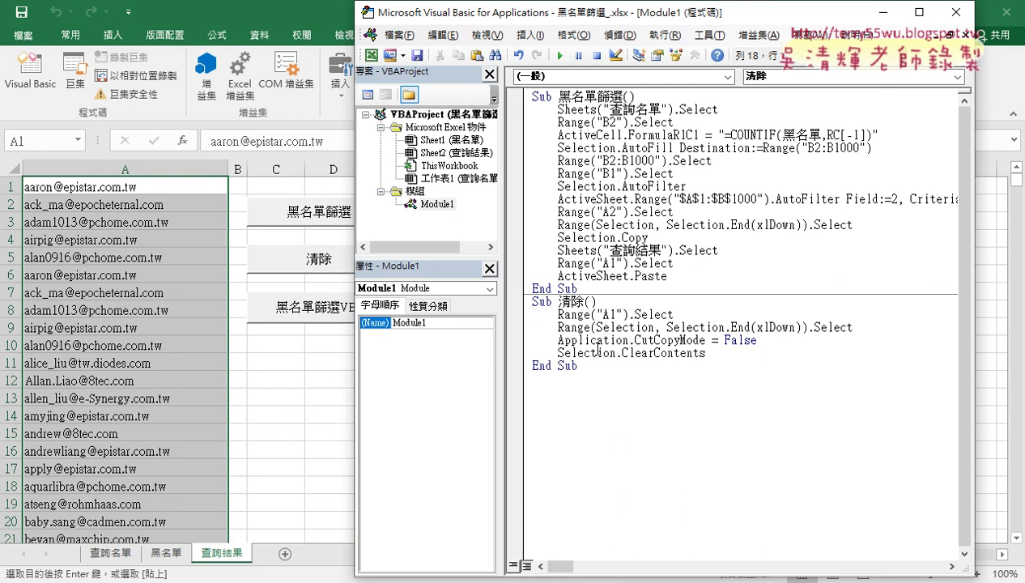
Run the 清除 macro from the editor to empty 查詢結果 column A.
left_click(597, 340)
left_click(559, 57)
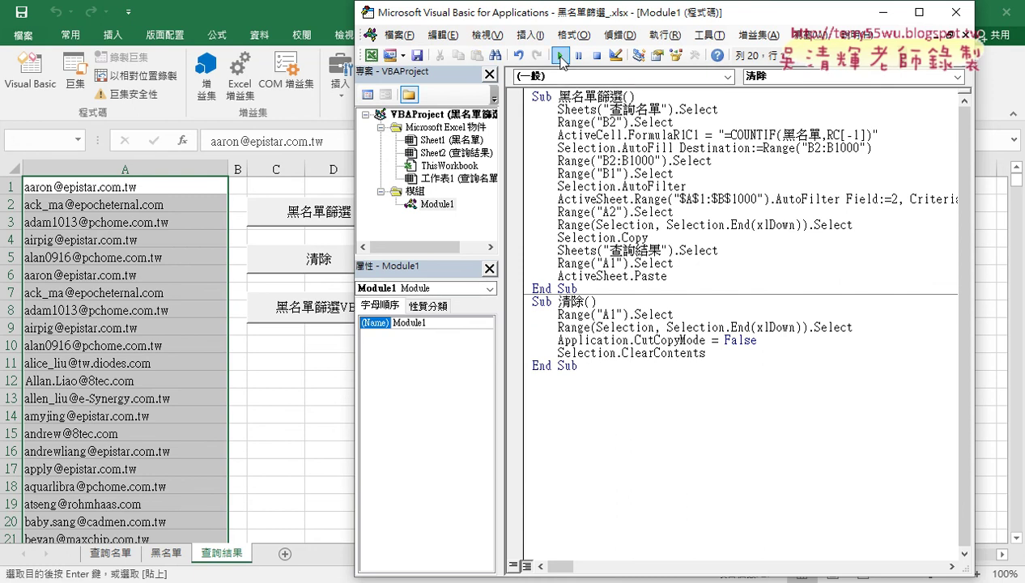
left_click(557, 57)
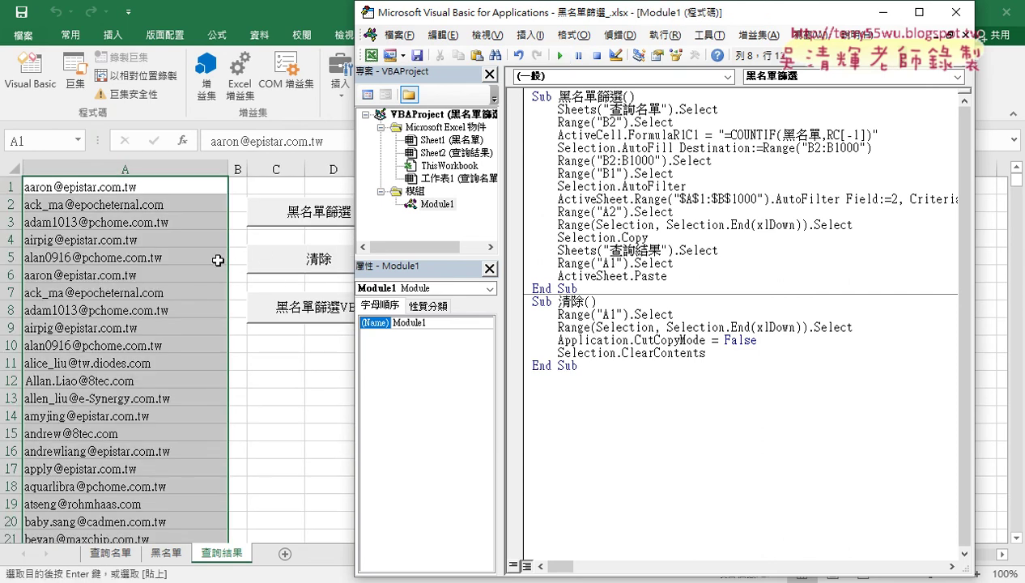
left_click(523, 338)
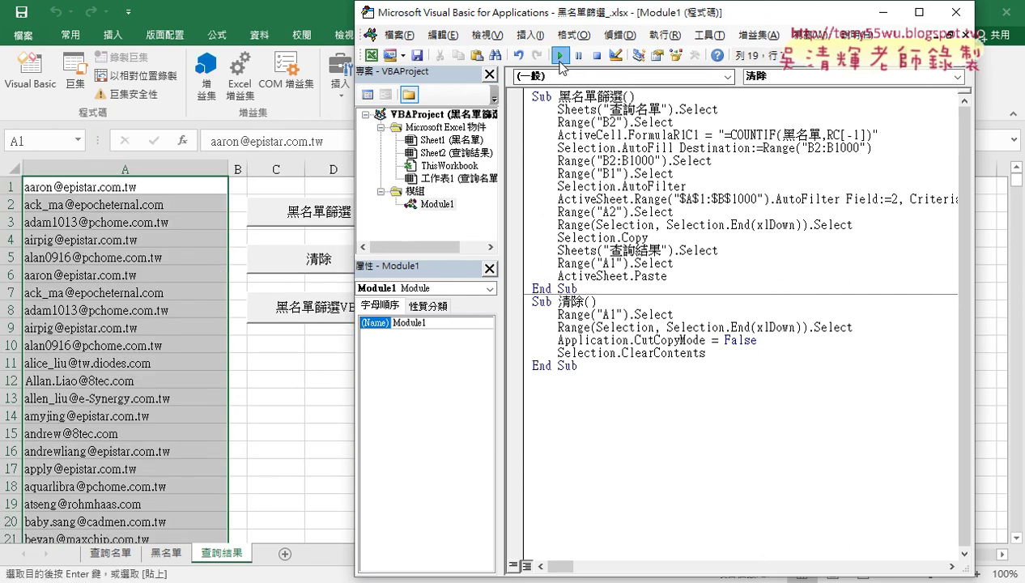
left_click(559, 57)
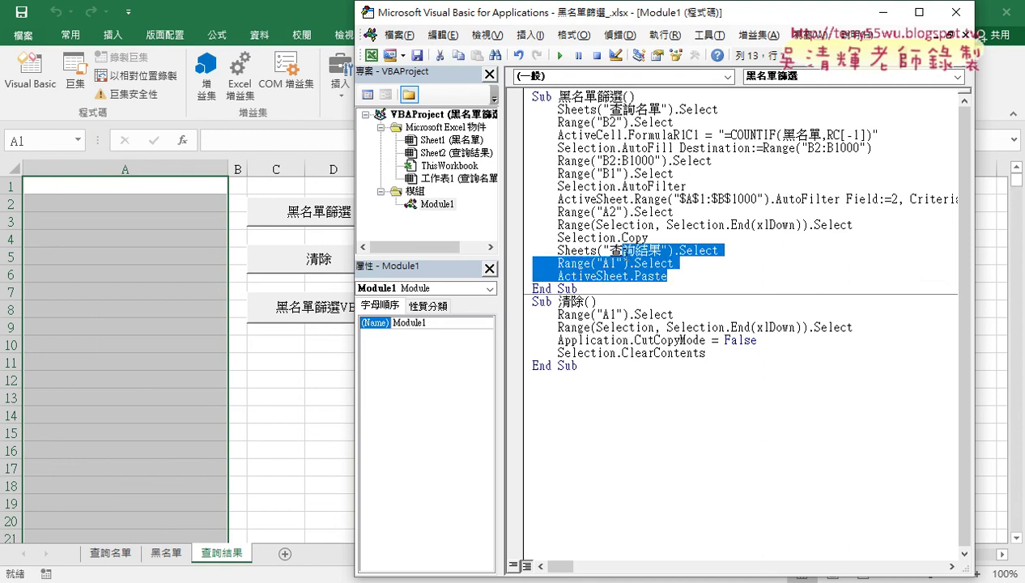
Insert a blank line directly below Sub 黑名單篩選().
left_click_drag(699, 278, 524, 96)
left_click(621, 148)
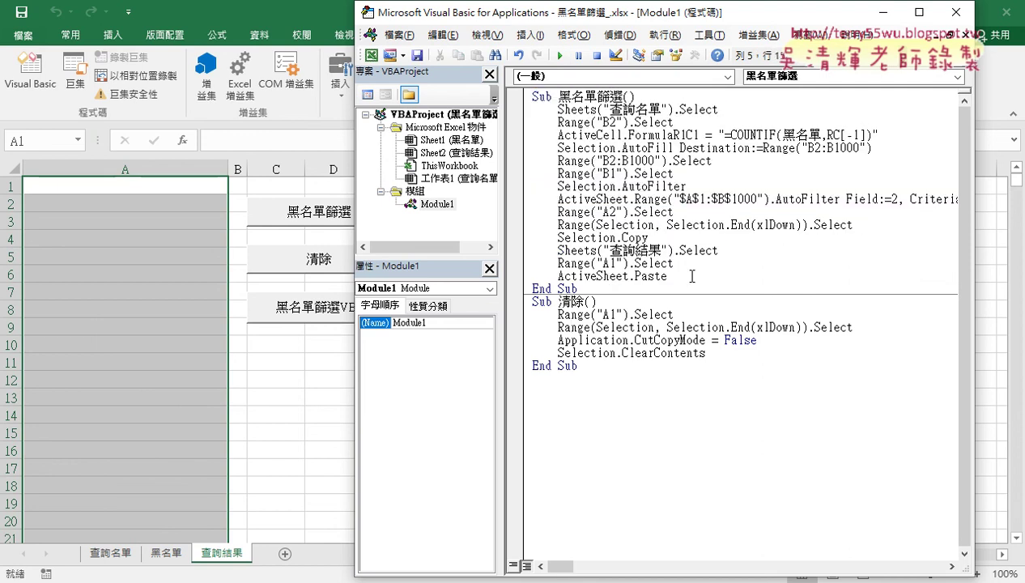
left_click_drag(672, 276, 531, 111)
left_click(647, 96)
key("Return")
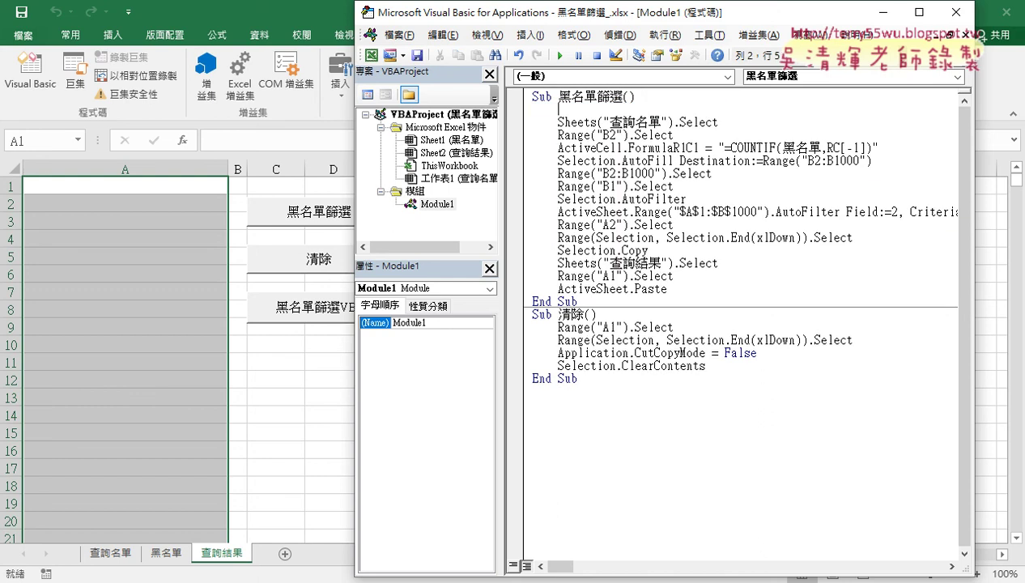
Add comment '1. under the Sub line and '2. after the sheet-switch line.
type("ㄊ")
type("'")
type("1.")
double_click(558, 122)
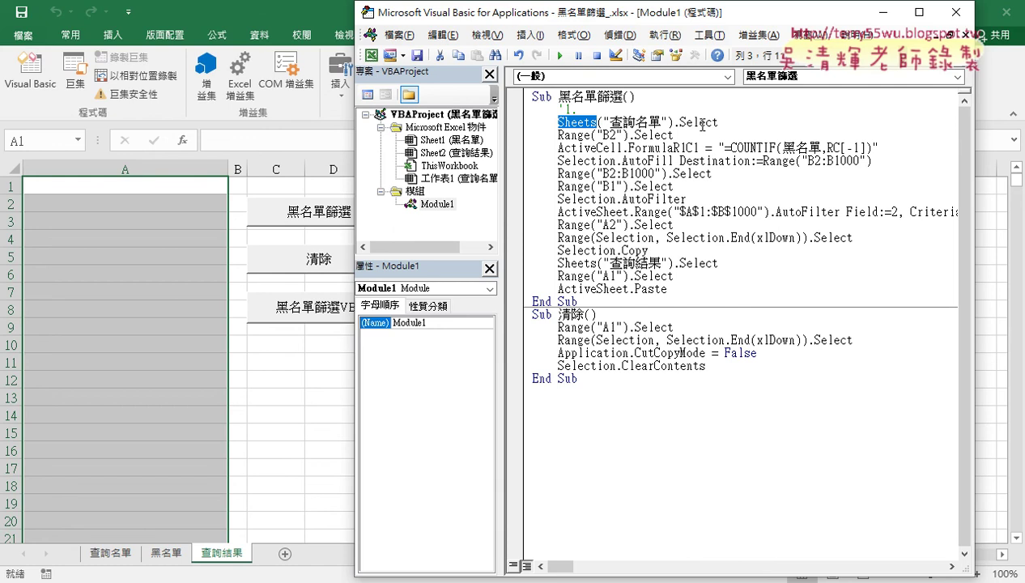
left_click(730, 123)
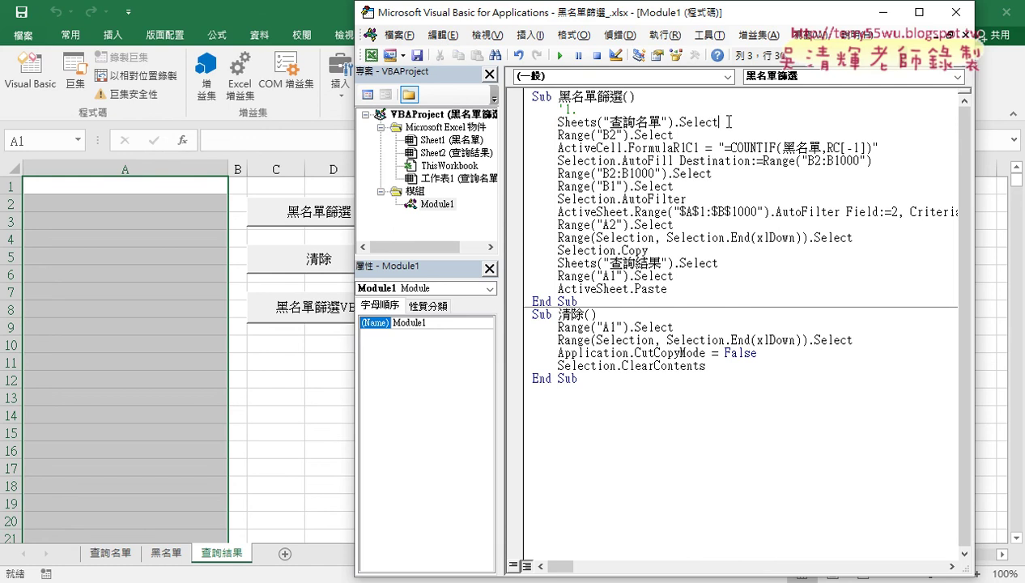
key("Return")
type("ㄊ")
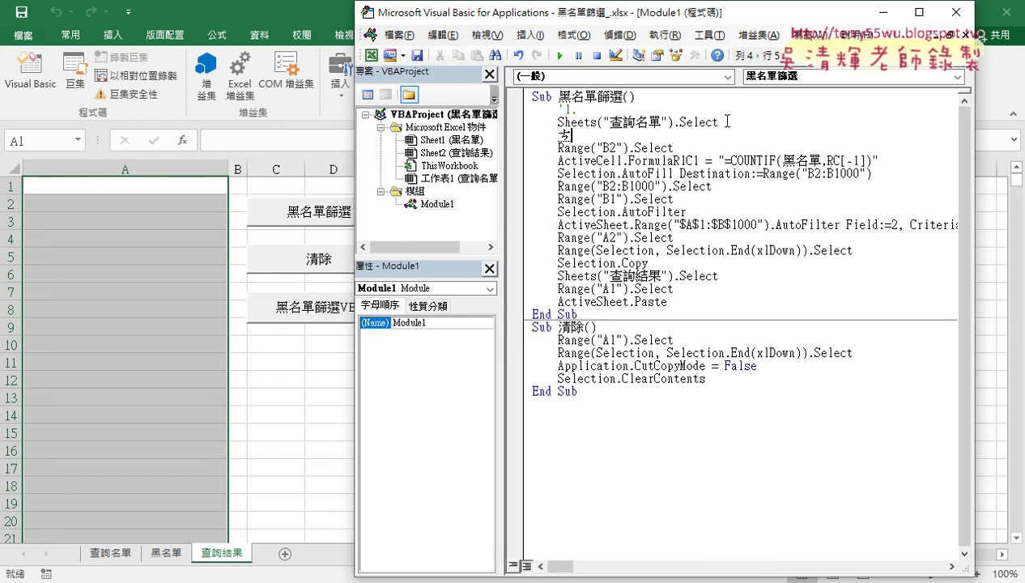
key("BackSpace")
type("'")
type("2.")
Add comment '3. after Range("B2:B1000").Select and review the AutoFilter lines.
left_click(576, 147)
key("Return")
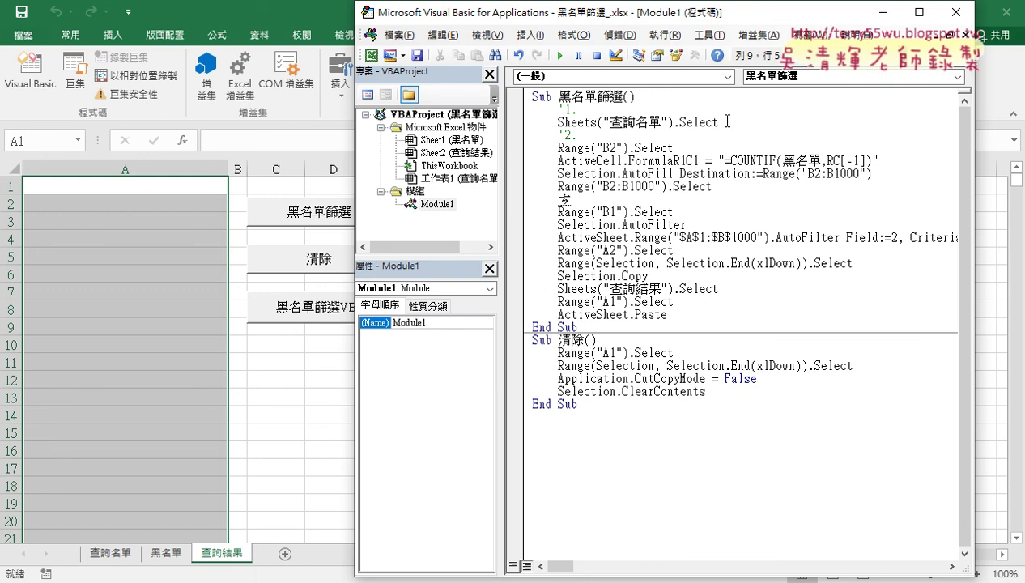
type("3.")
type("'")
left_click(564, 211)
left_click(621, 224)
left_click_drag(622, 224, 687, 224)
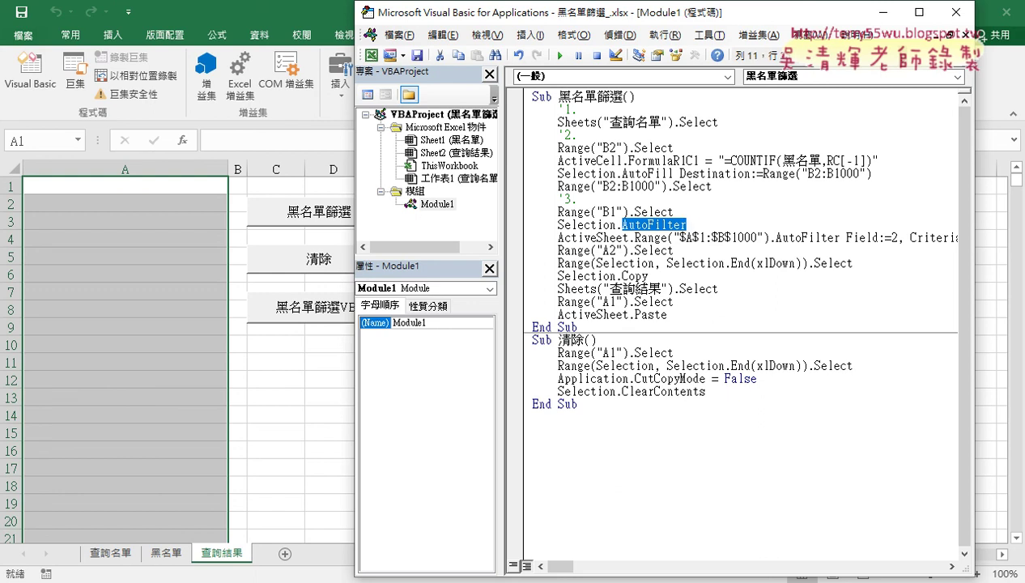
left_click(636, 237)
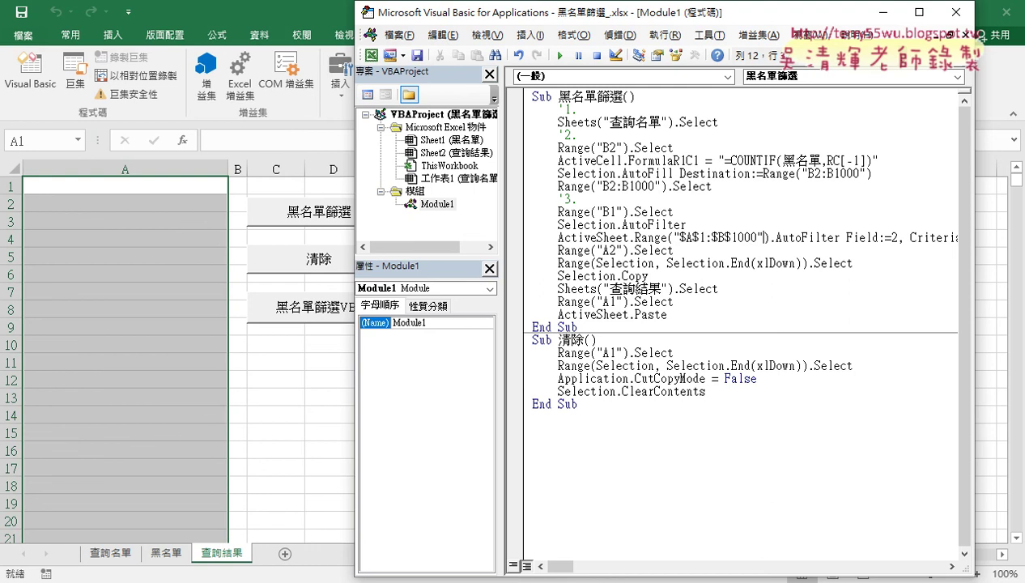
left_click(755, 235)
Widen the code window and highlight the AutoFilter's Field:=2 and criterion "1".
left_click_drag(615, 12, 472, 12)
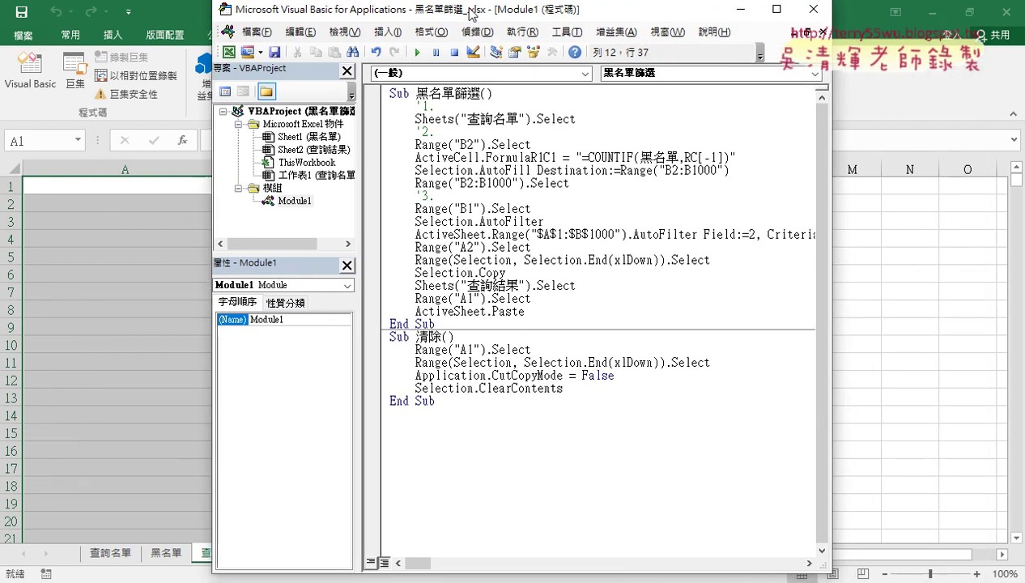
left_click_drag(830, 233, 949, 233)
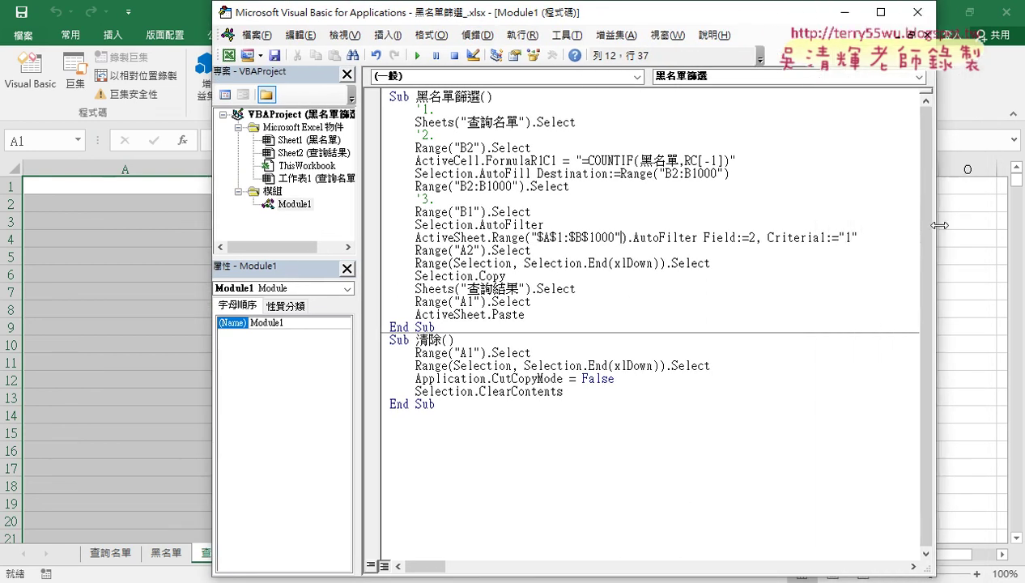
left_click_drag(704, 236, 757, 236)
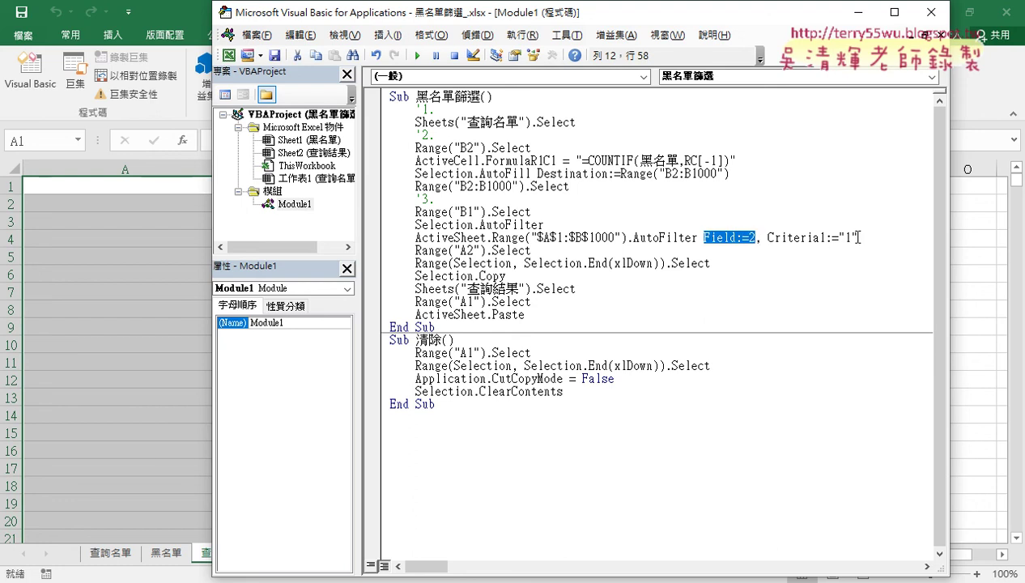
left_click_drag(856, 236, 839, 236)
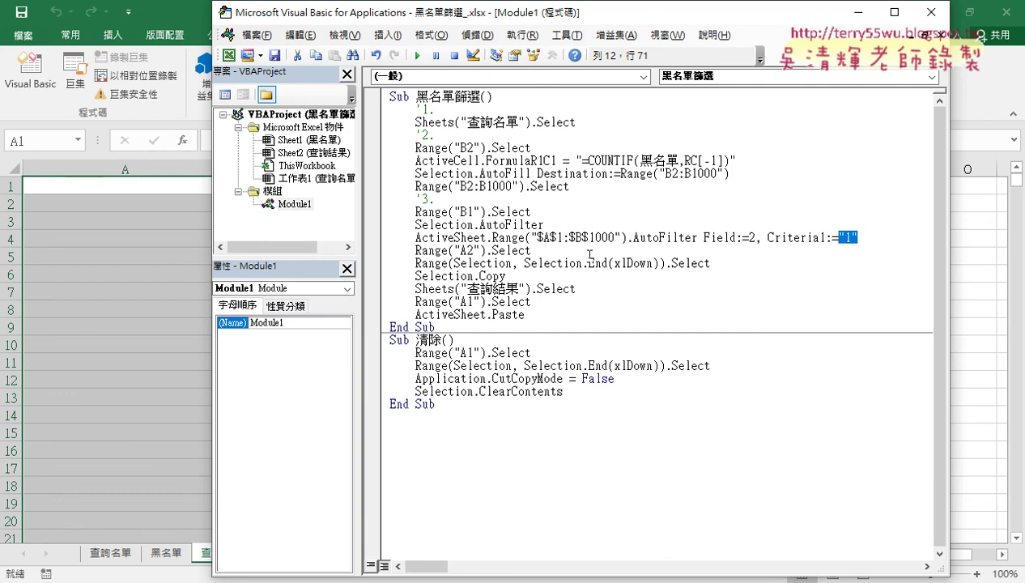
left_click(723, 264)
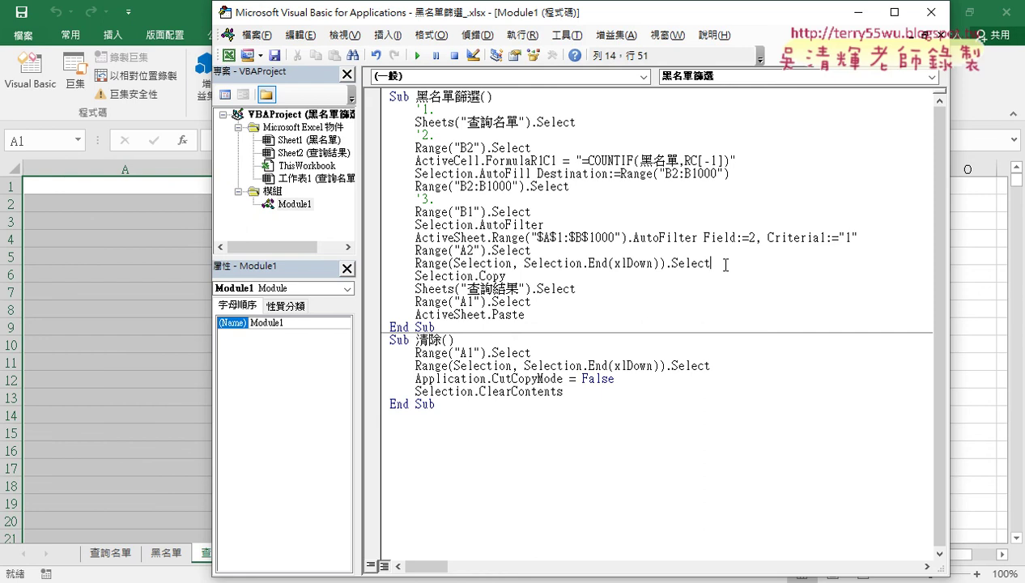
Insert a '4. comment line after the AutoFilter criteria line.
left_click(551, 249)
key("Up")
key("End")
key("Return")
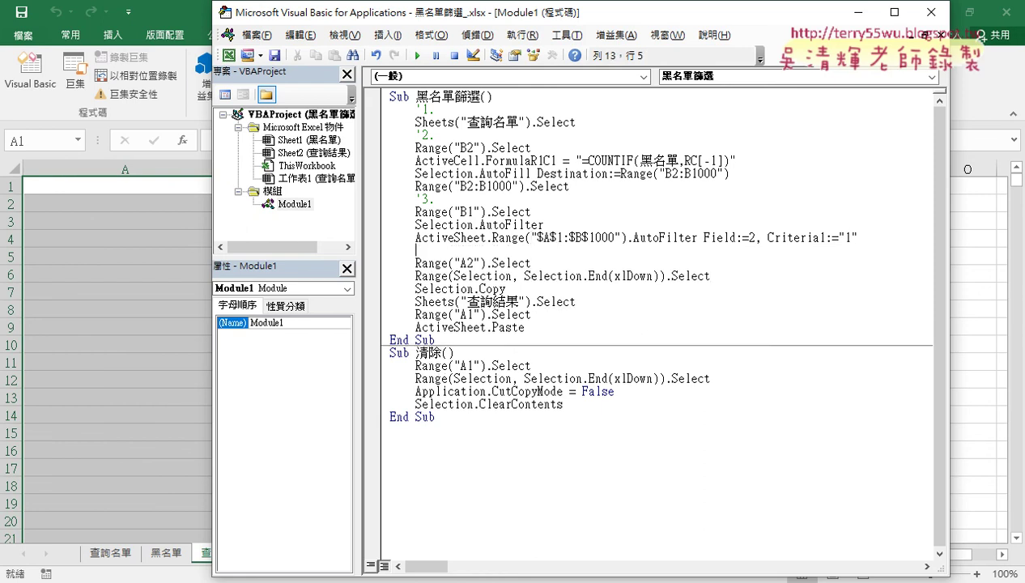
type("w")
key("BackSpace")
type("'4.")
Step through the Range("A2") copy lines and highlight the '1. label.
key("Down")
key("Right")
key("Right")
key("Right")
key("Right")
key("shift+Right")
key("shift+Right")
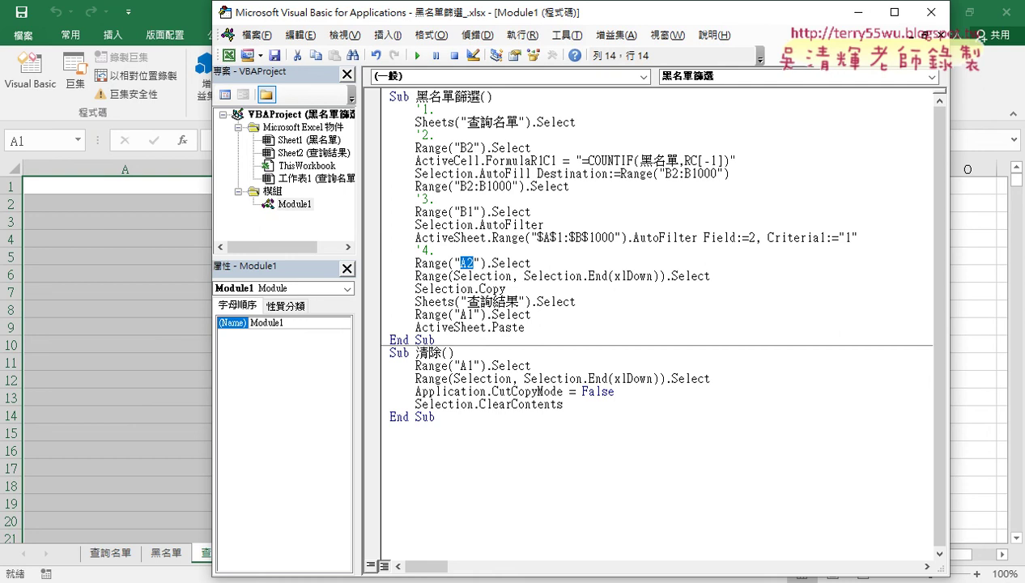
key("Down")
key("Down")
key("Down")
key("Down")
key("Down")
left_click_drag(436, 109, 415, 109)
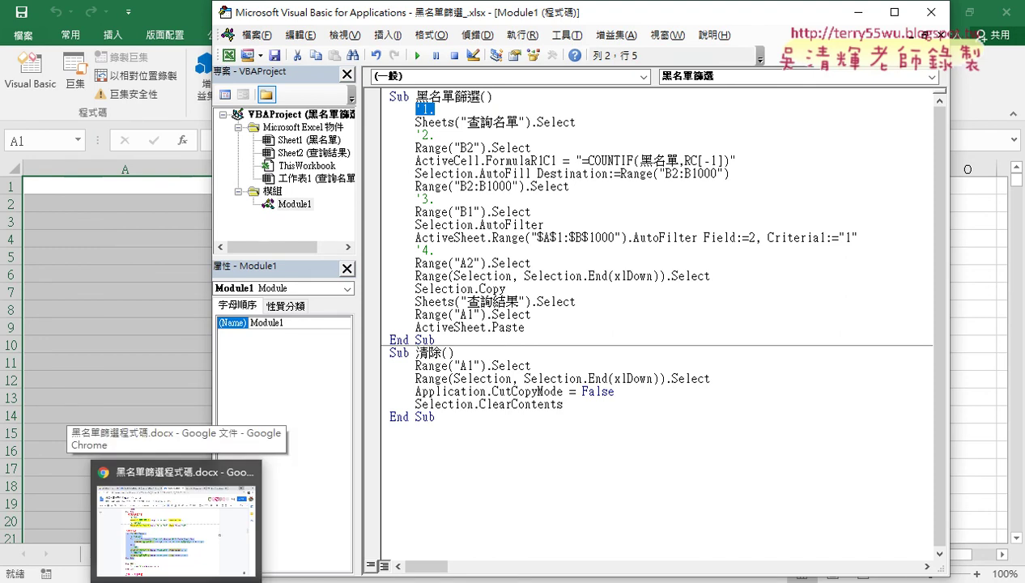
Select the commented 黑名單篩選 code body in the Google Docs notes and return to VBA.
left_click(176, 526)
scroll(324, 453, "up", 5)
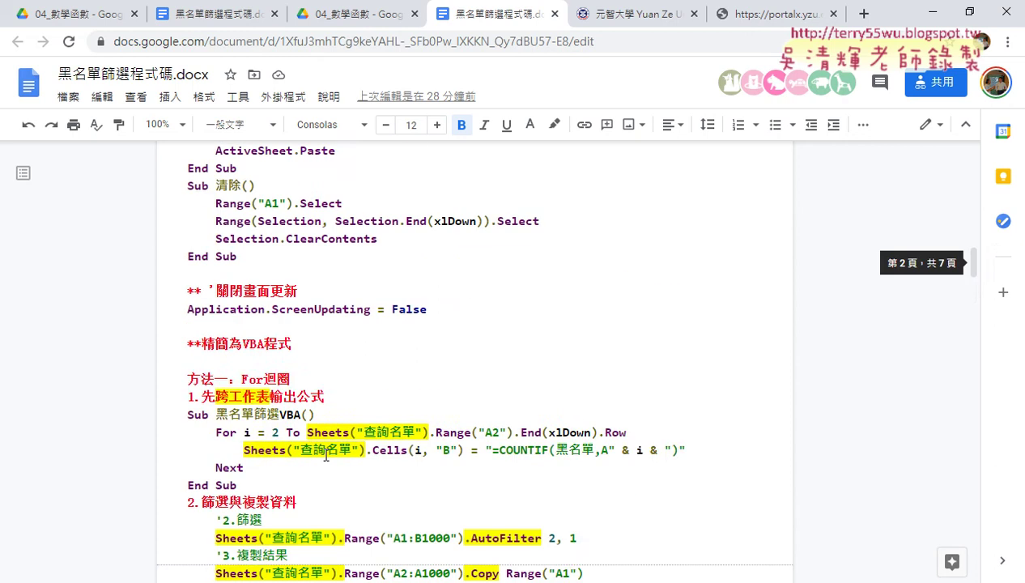
scroll(326, 455, "up", 3)
scroll(326, 454, "up", 2)
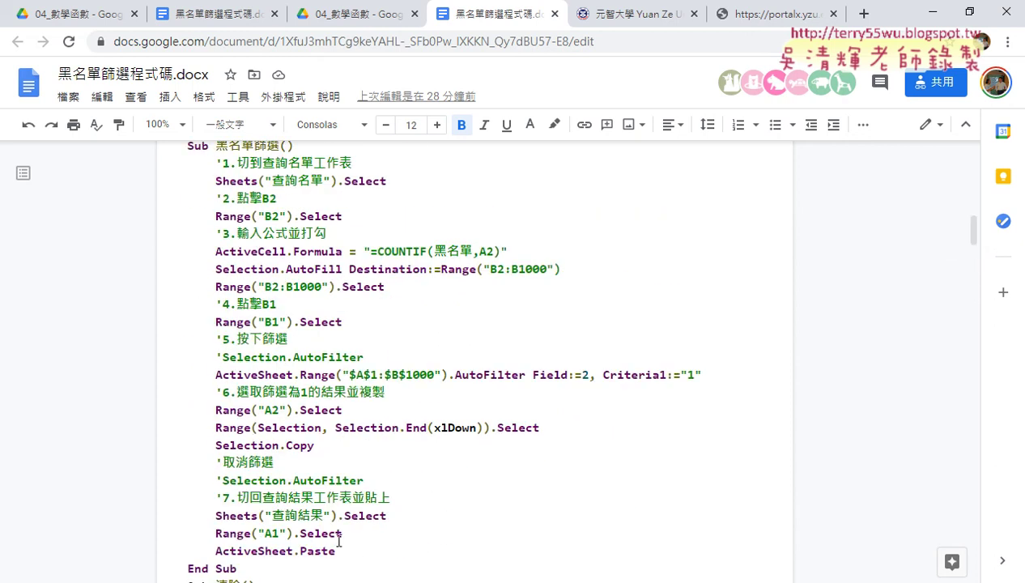
left_click_drag(336, 550, 171, 165)
key("ctrl+c")
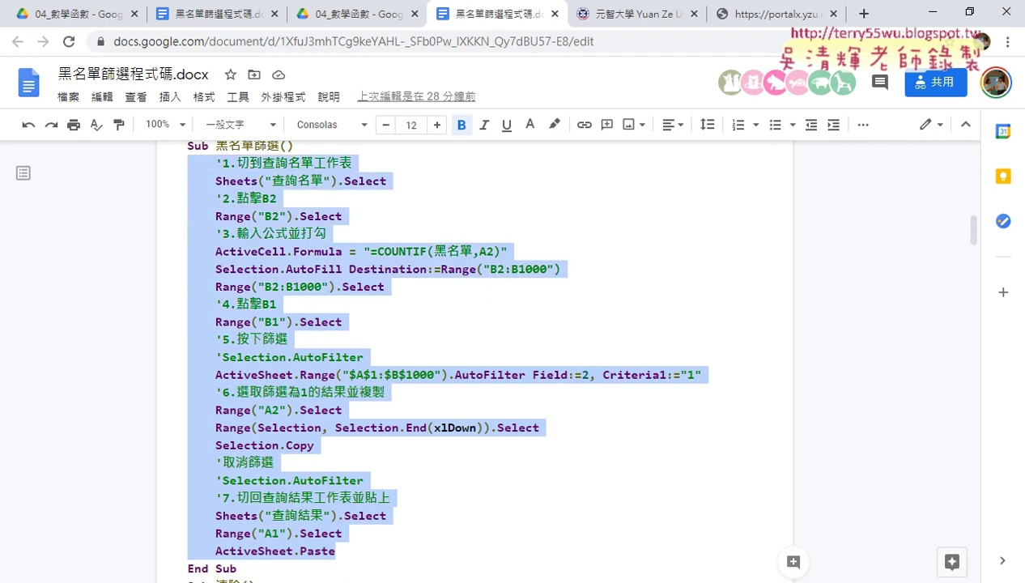
left_click(363, 517)
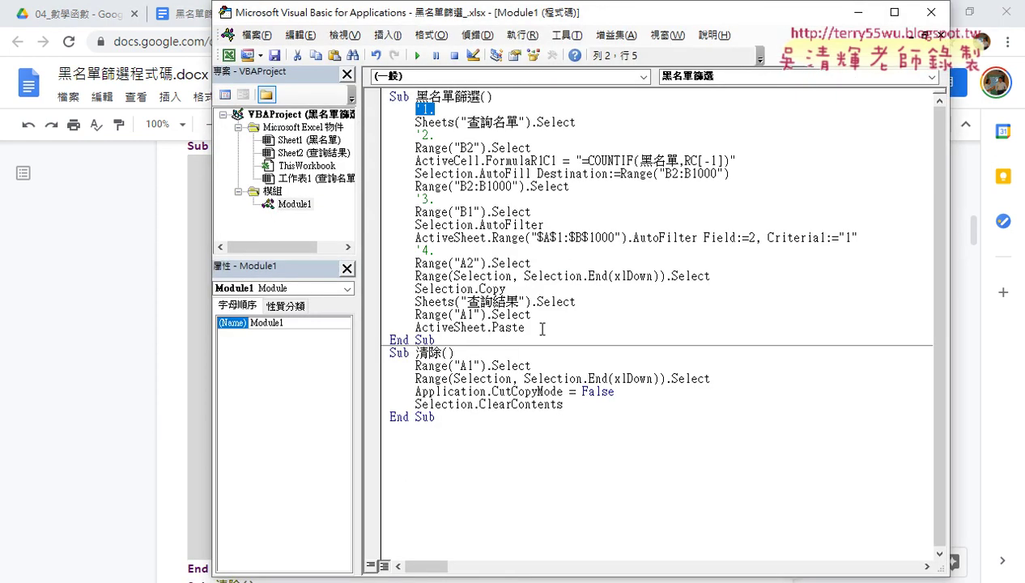
Replace the 黑名單篩選 body from '1. to ActiveSheet.Paste with the pasted commented '1.–'7. version.
left_click_drag(542, 329, 386, 108)
key("ctrl+v")
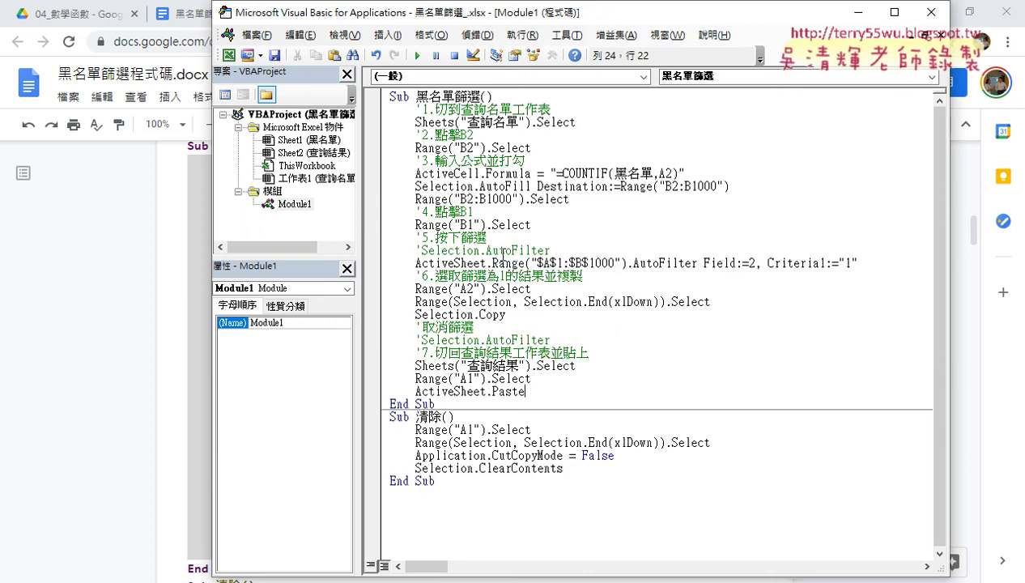
left_click(462, 111)
key("Down")
key("Down")
key("Down")
key("Down")
key("Down")
key("Down")
key("Down")
key("Down")
key("Down")
key("Down")
key("Down")
key("Down")
Check the commented-out step 5 AutoFilter call and the 取消篩選 Selection.AutoFilter line against the Google Docs notes.
left_click_drag(551, 250, 415, 251)
left_click(549, 338)
left_click_drag(549, 337, 420, 339)
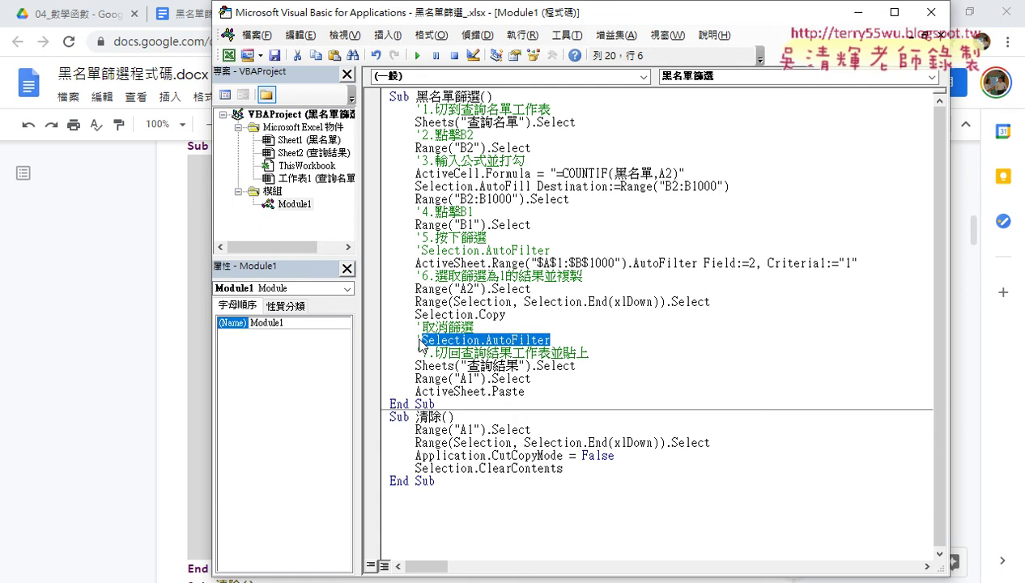
left_click(133, 401)
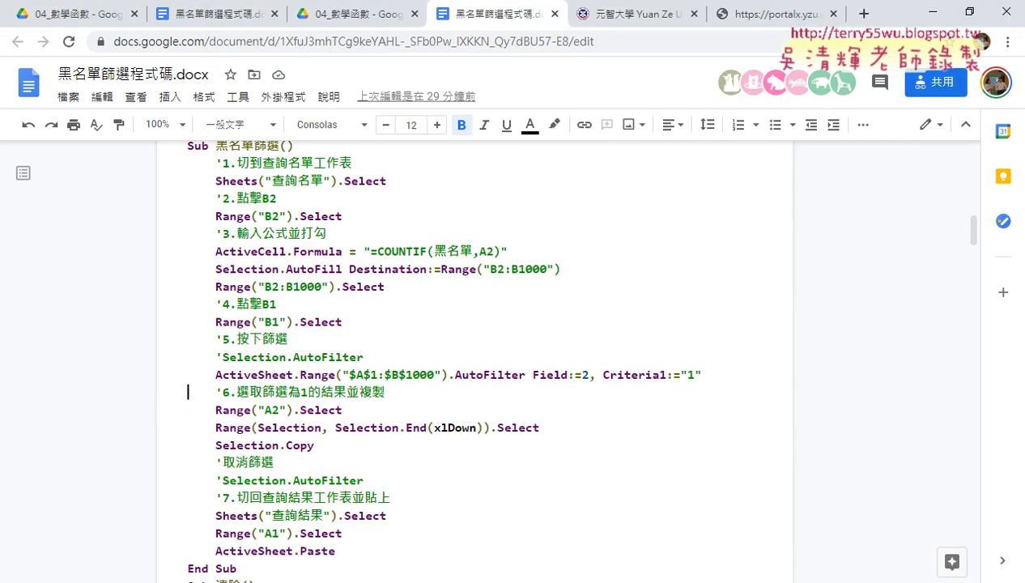
On 查詢結果, run 黑名單篩選 to list flagged e-mail addresses in column A, then empty it with 清除.
left_click(221, 530)
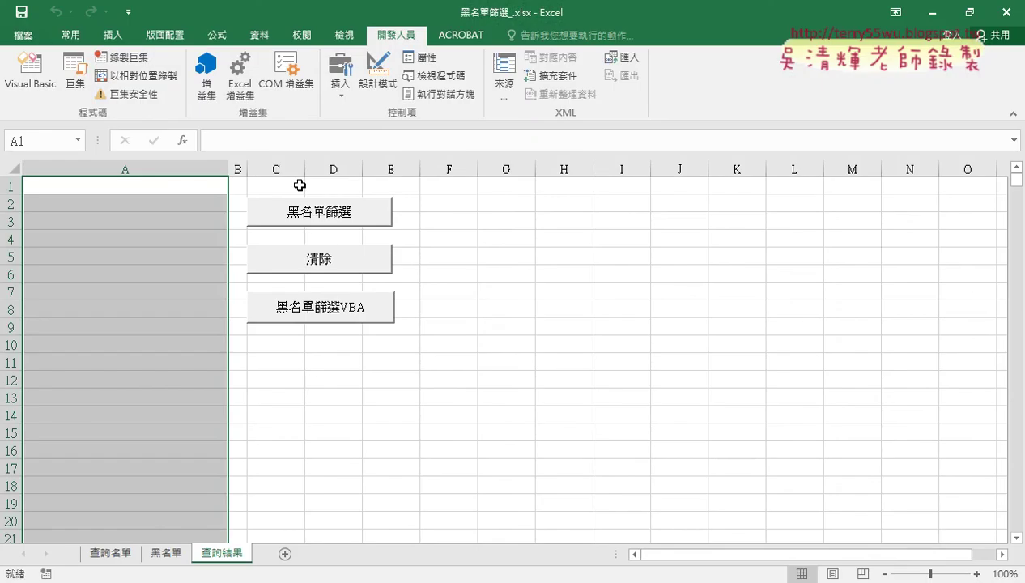
left_click(319, 215)
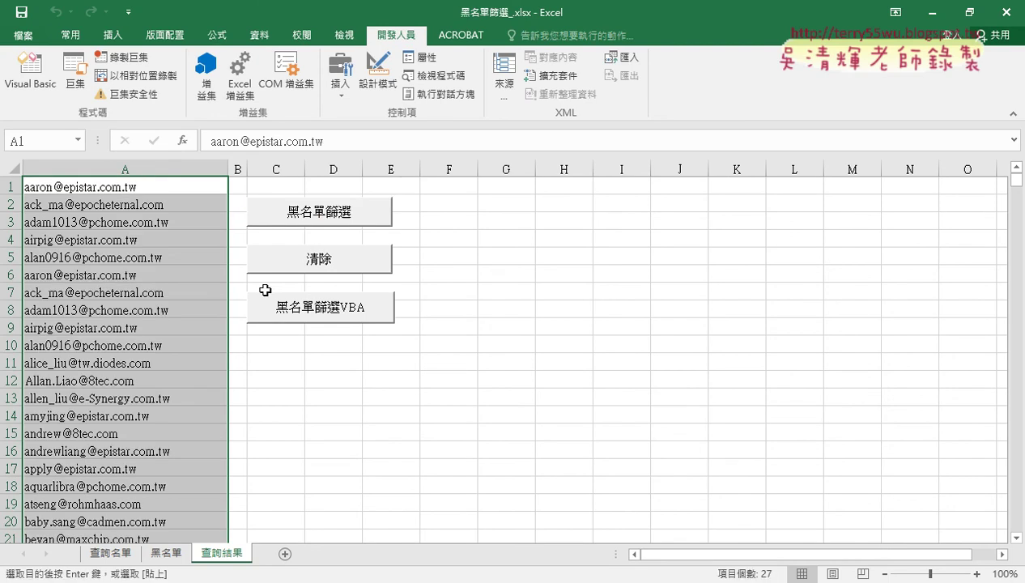
left_click(334, 264)
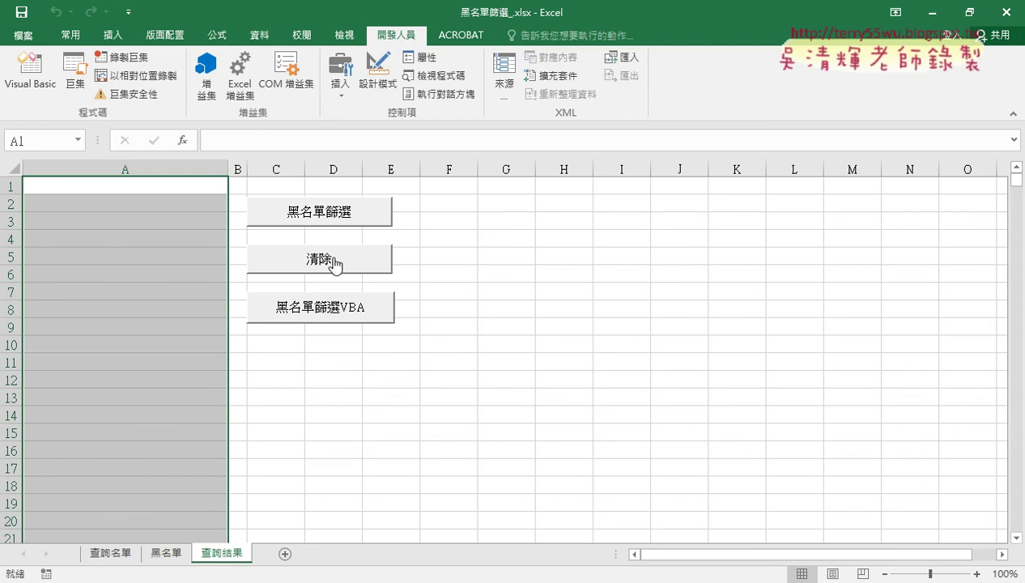